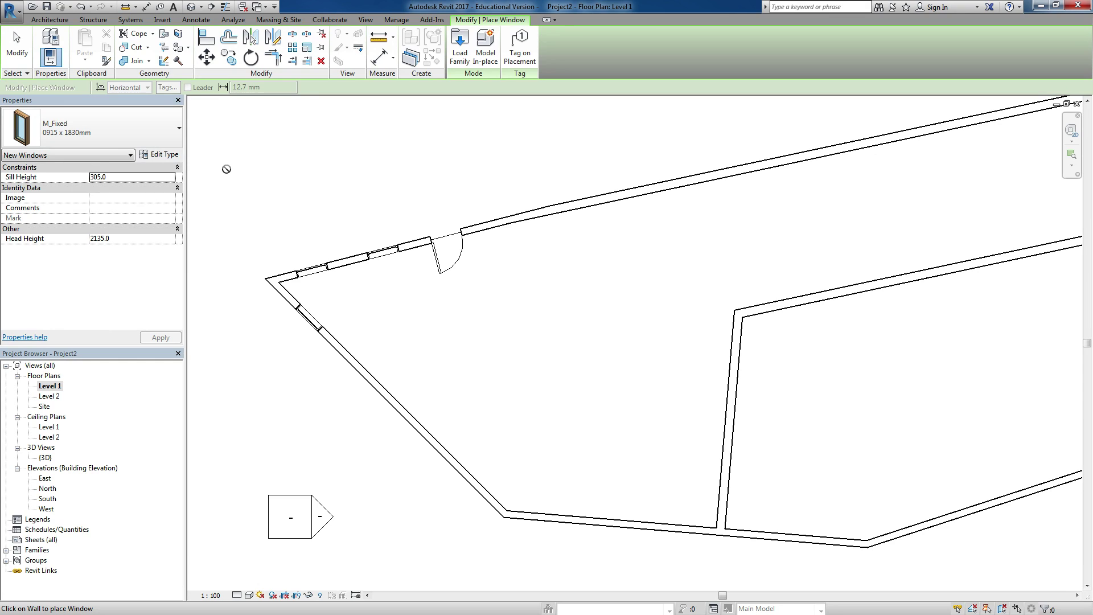
Step: Place an M_Fixed 0915 x 1830mm window in the long upper wall, to the right of the door
click(165, 154)
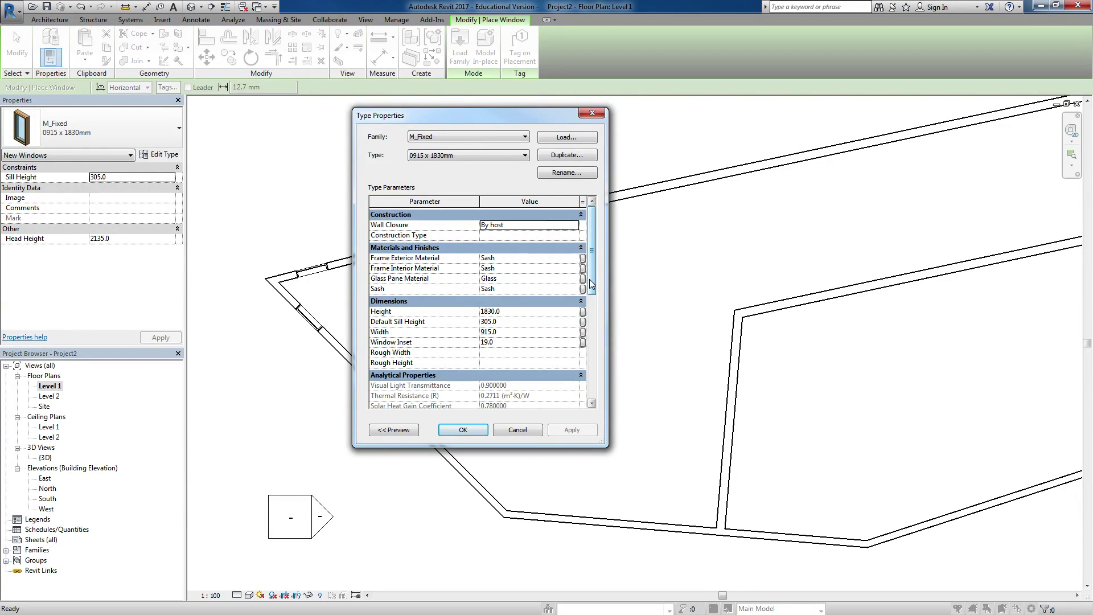
click(519, 431)
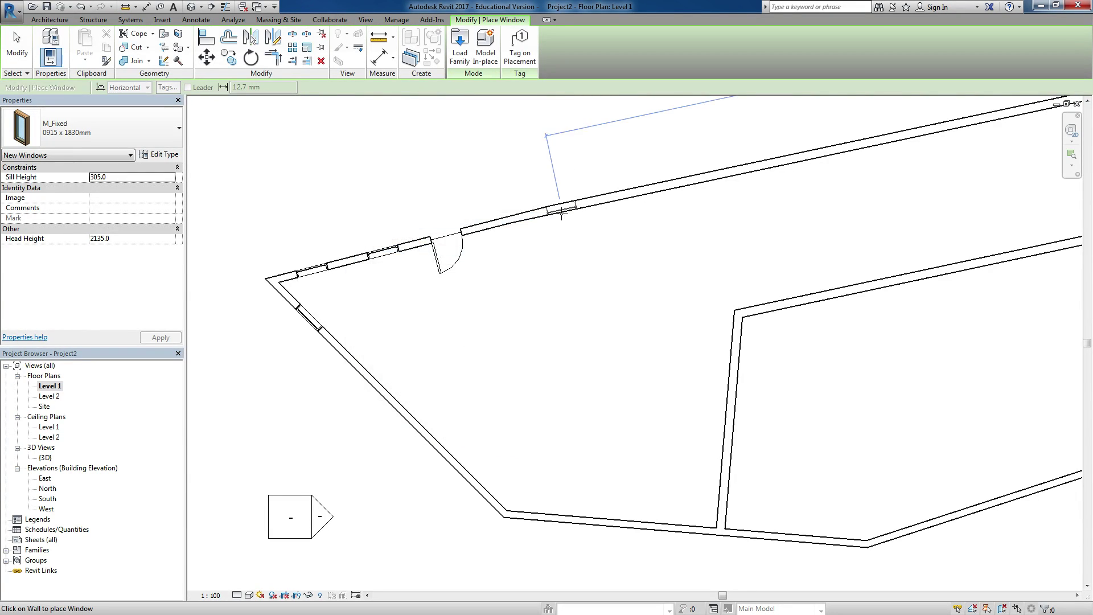
scroll(601, 199, up, 3)
click(605, 202)
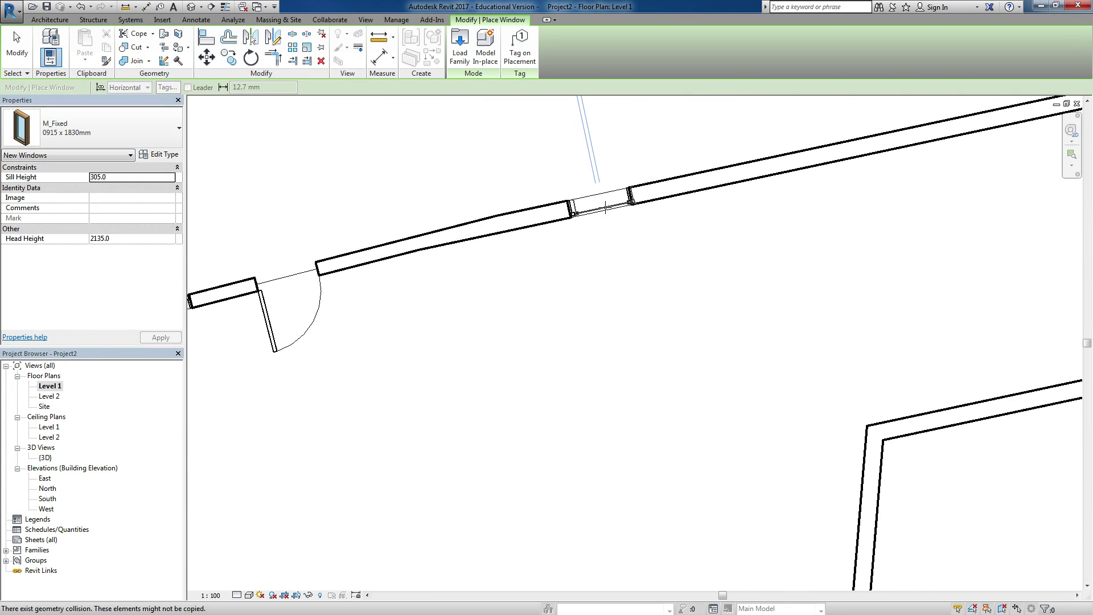
key(Escape)
click(601, 206)
click(596, 237)
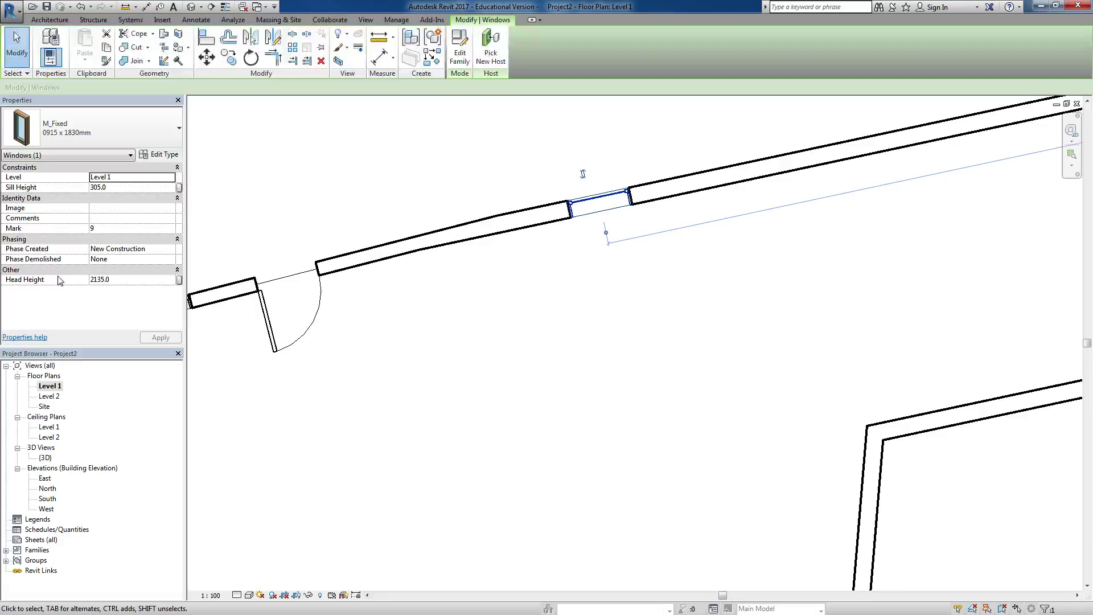
Step: Set the selected window's sill height to 600 mm
click(115, 186)
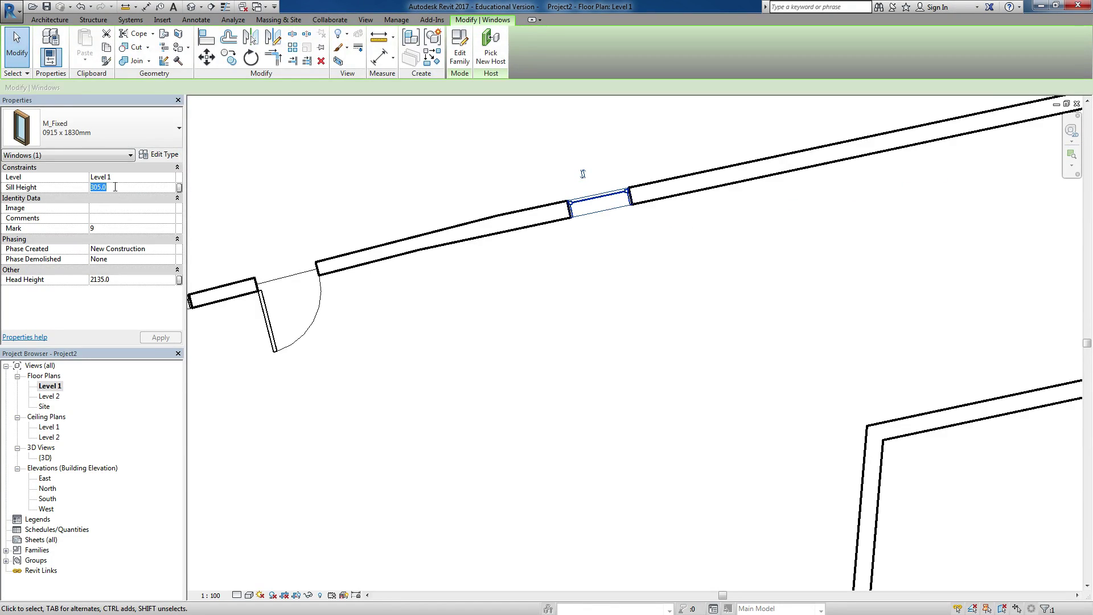
text(600)
key(Return)
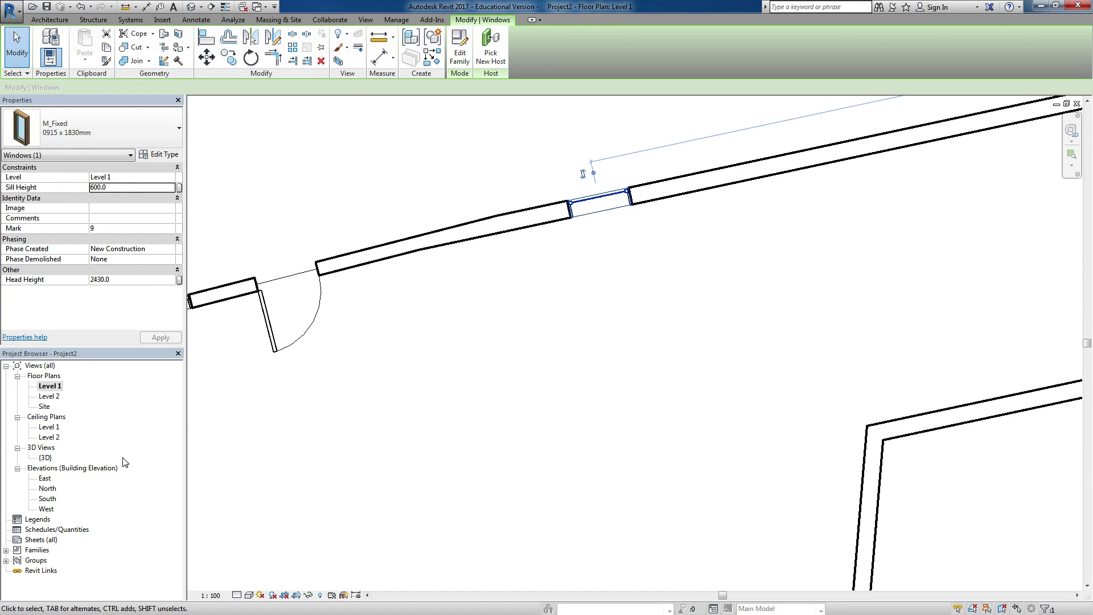
Step: Bring the selected window into view from the building's back in the 3D view and set its sill height to 1000 mm
double_click(45, 457)
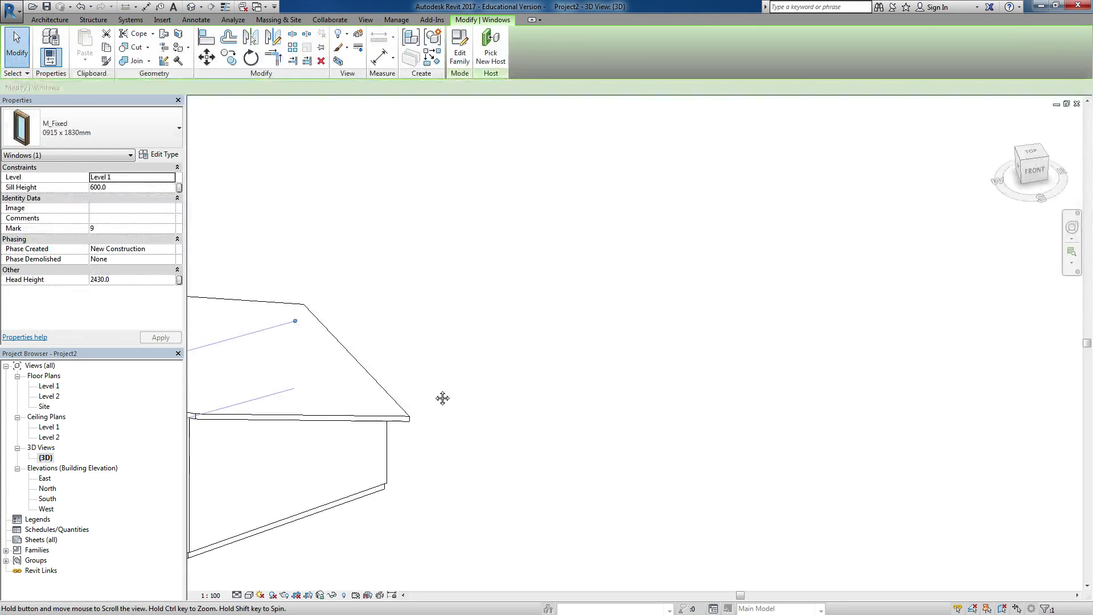
shift+middle_drag(476, 347, 878, 337)
scroll(455, 317, up, 5)
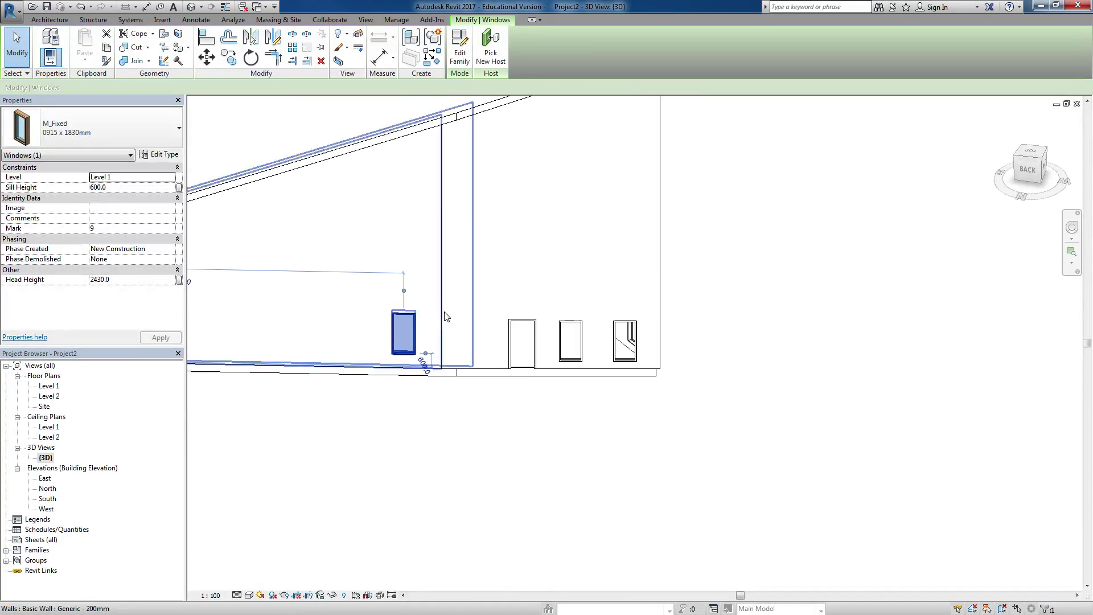
click(130, 188)
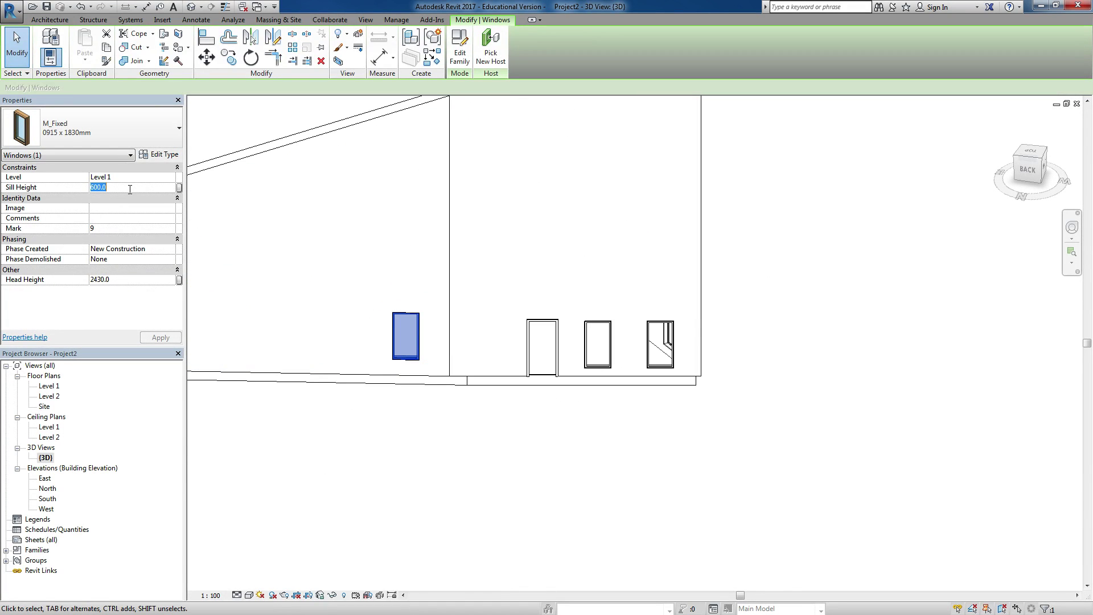
text(10)
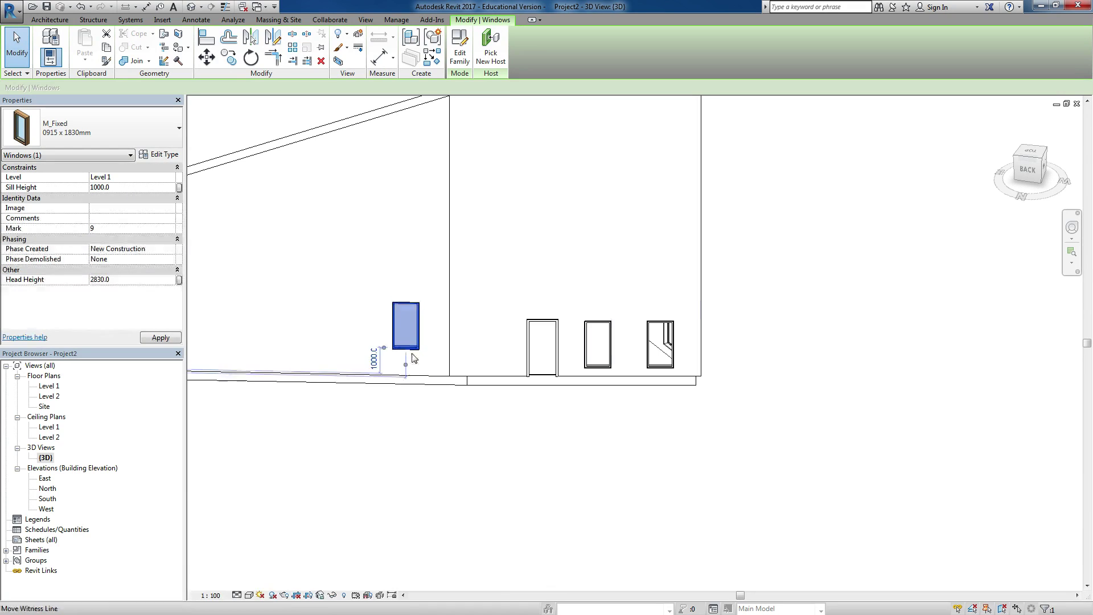
click(361, 430)
Step: Move the raised window freely up the wall, and set its height dimension above the wall base to 1200 mm
click(412, 348)
scroll(372, 365, up, 4)
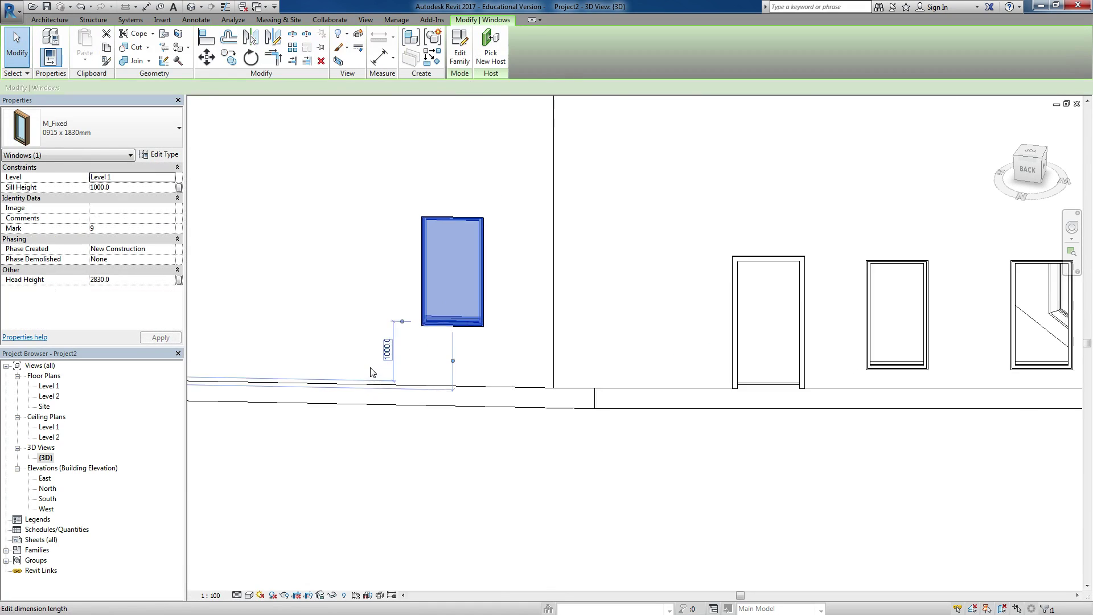
drag(431, 322, 367, 276)
click(326, 314)
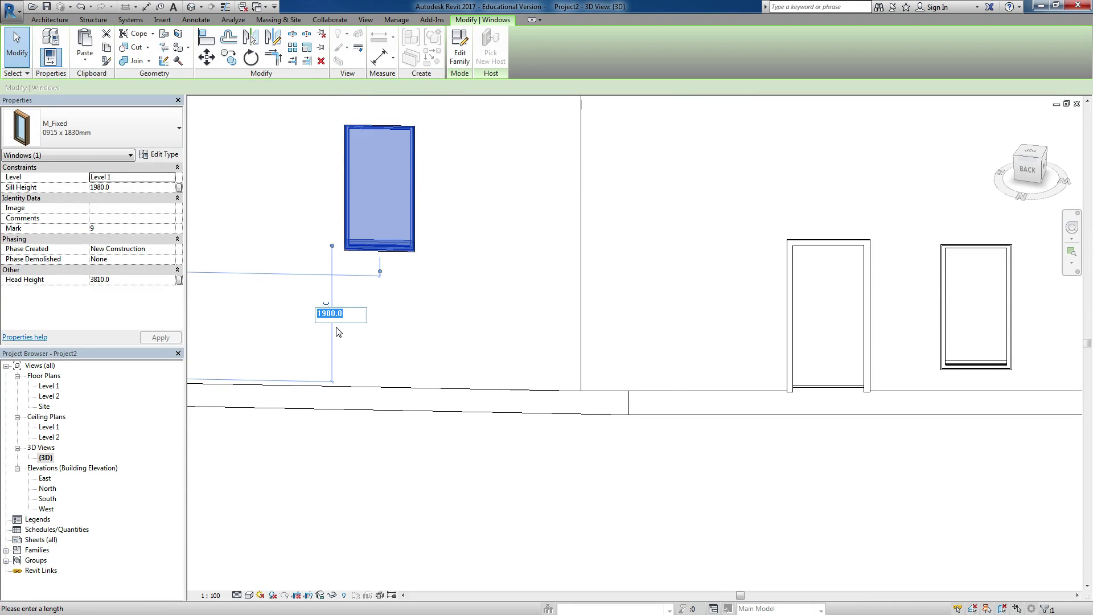
text(1200)
key(Return)
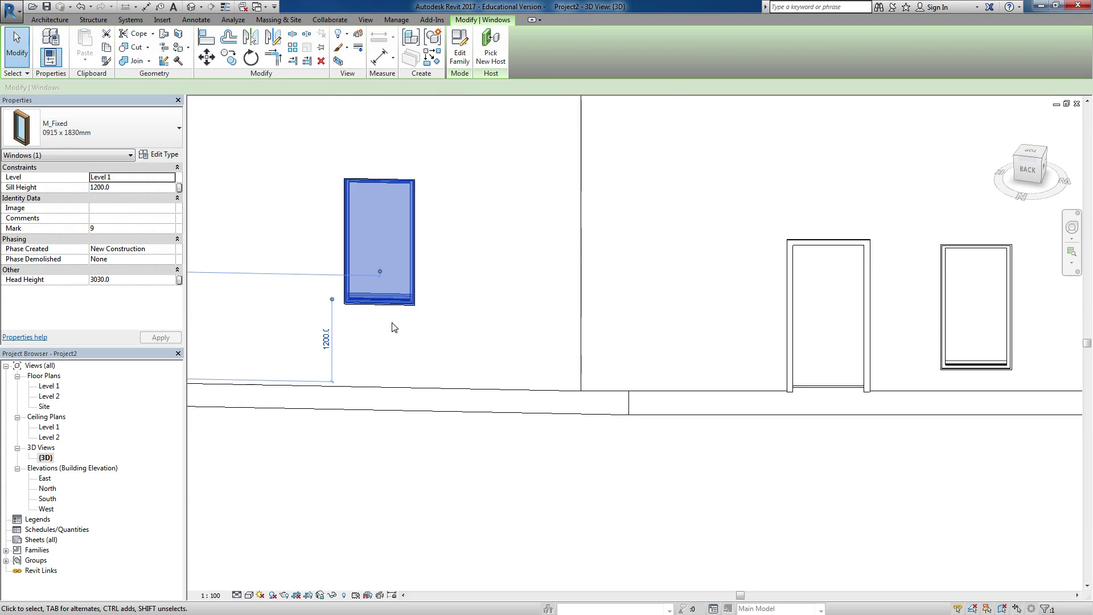
Step: Set the default sill height of the M_Fixed 0915 x 1830mm window type to 2500 mm
scroll(337, 385, down, 6)
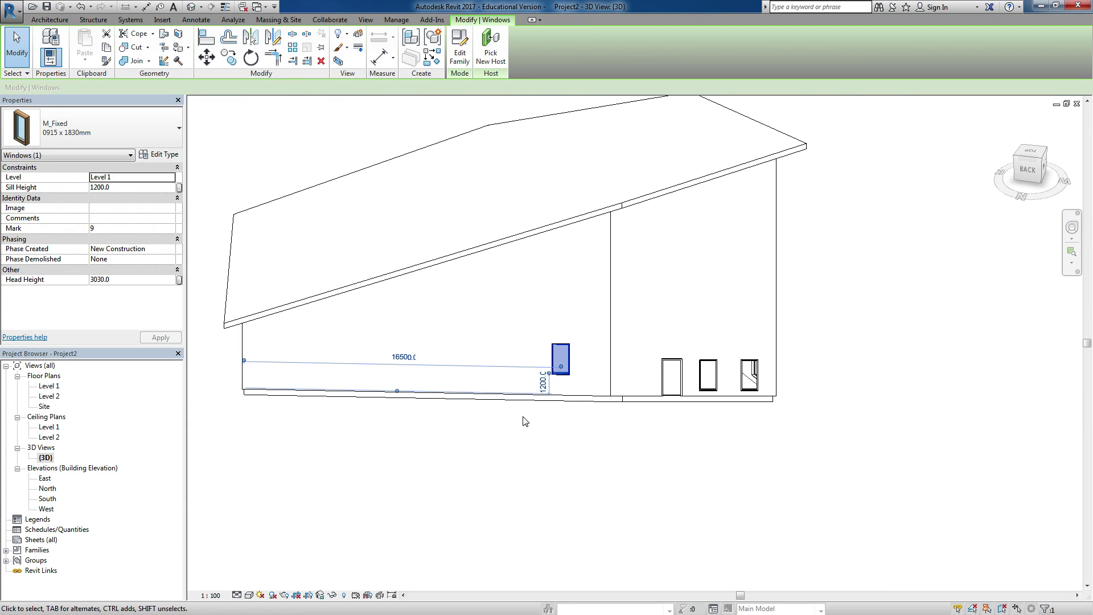
middle_drag(406, 362, 491, 362)
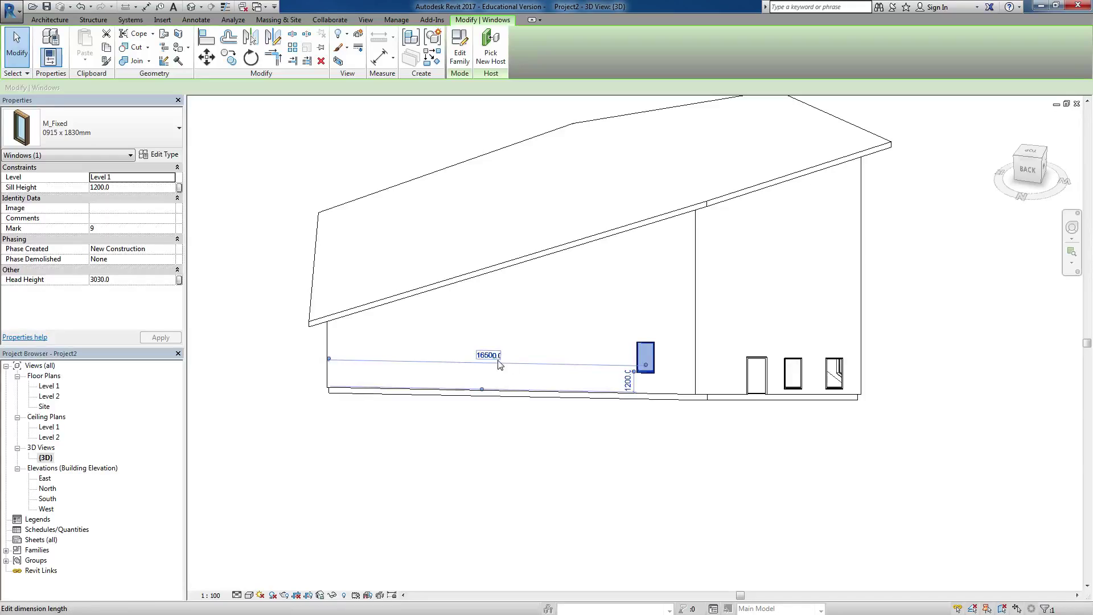
click(161, 155)
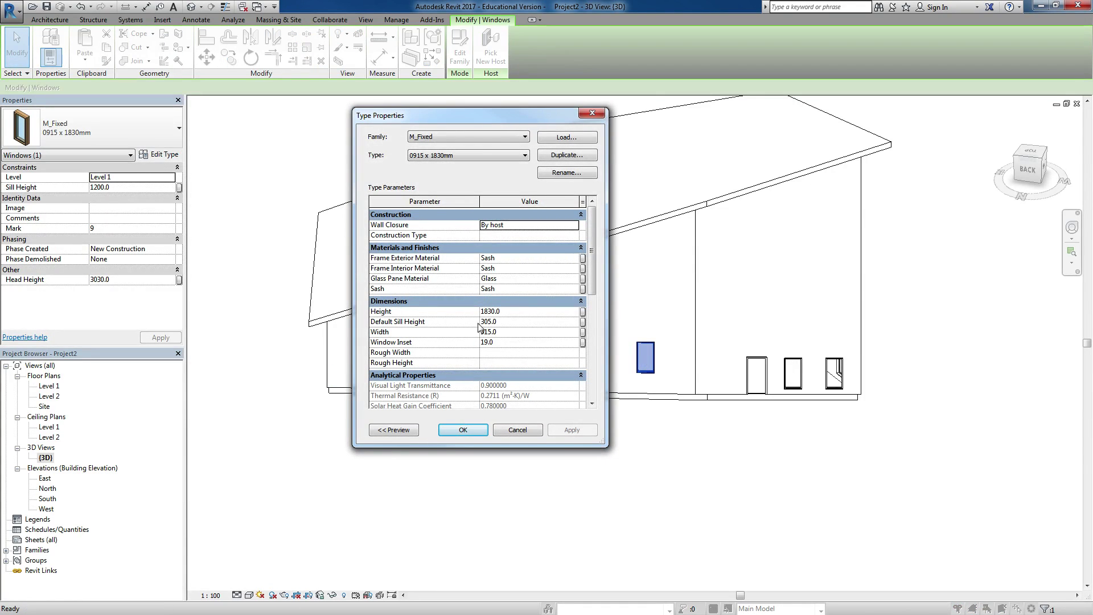
click(514, 322)
text(2500)
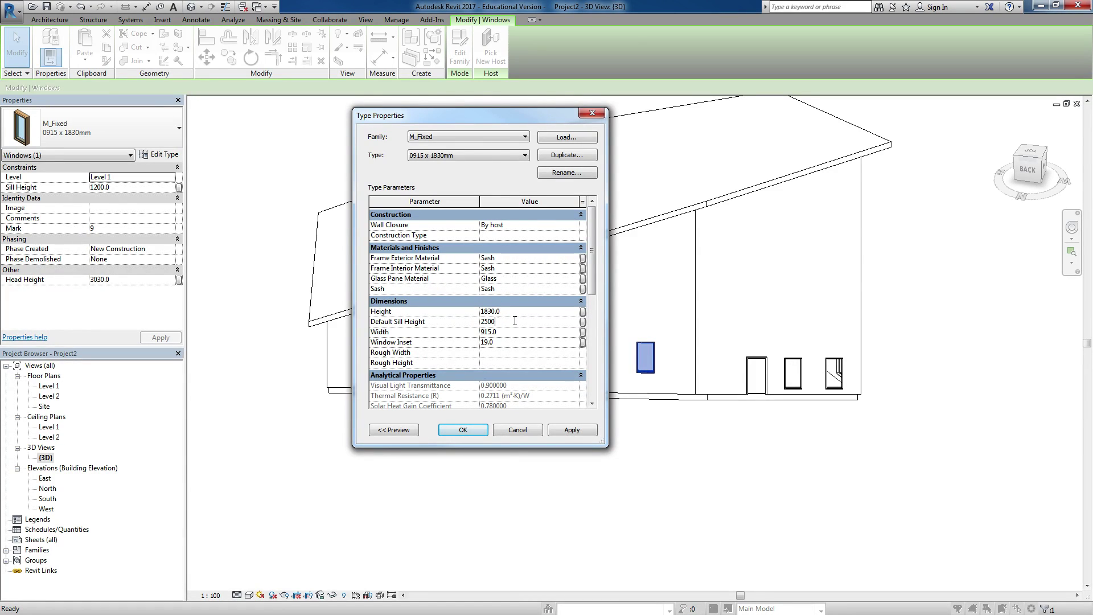
click(462, 430)
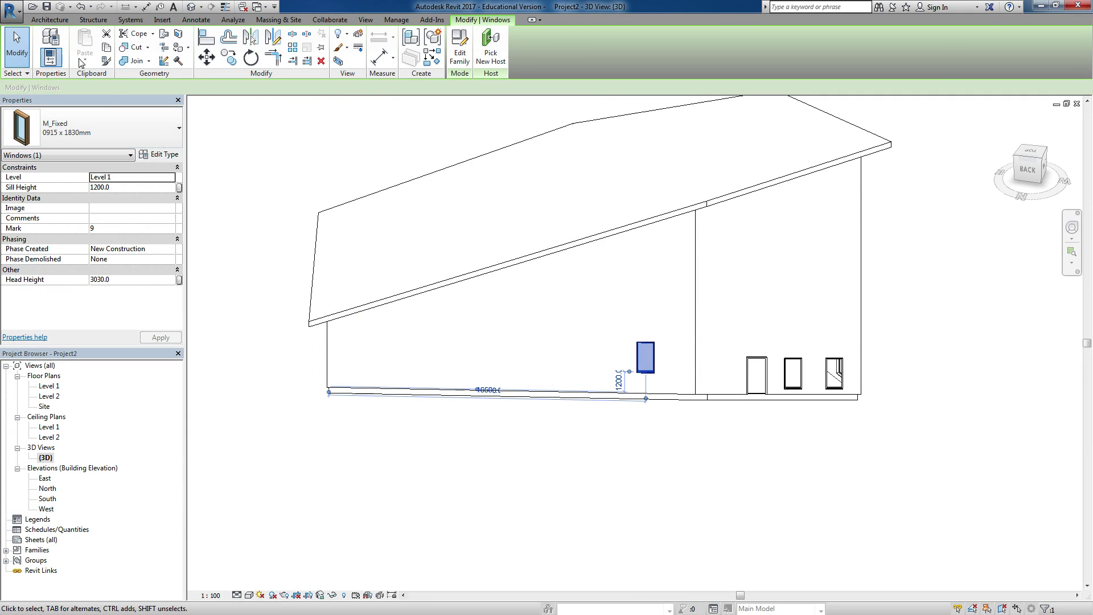
click(245, 176)
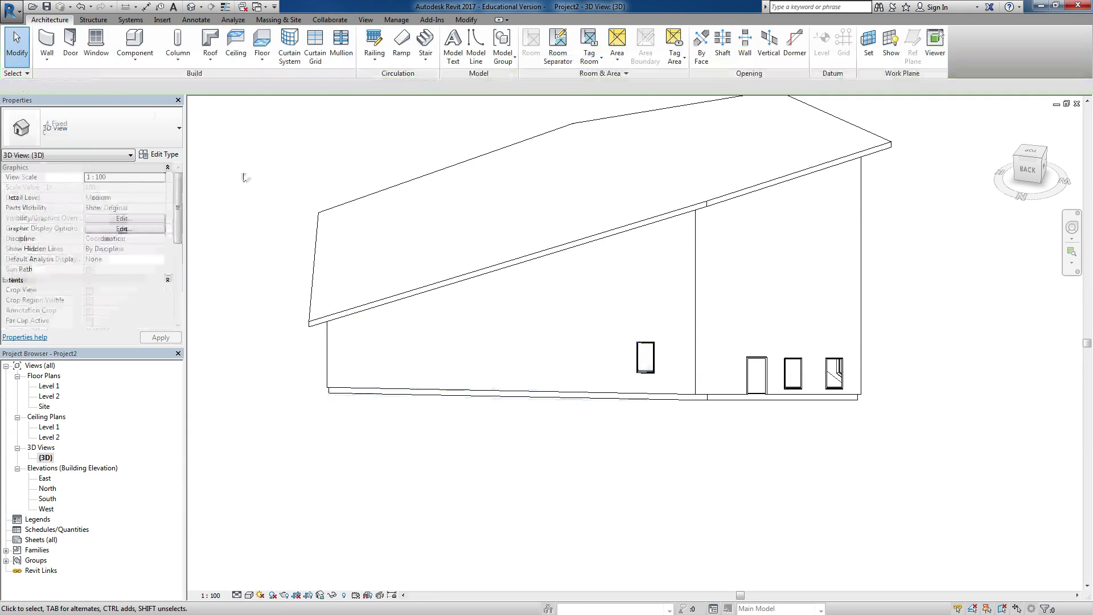
Step: Preview a new window on the back wall in 3D without placing it, and return to the Level 1 floor plan
click(98, 45)
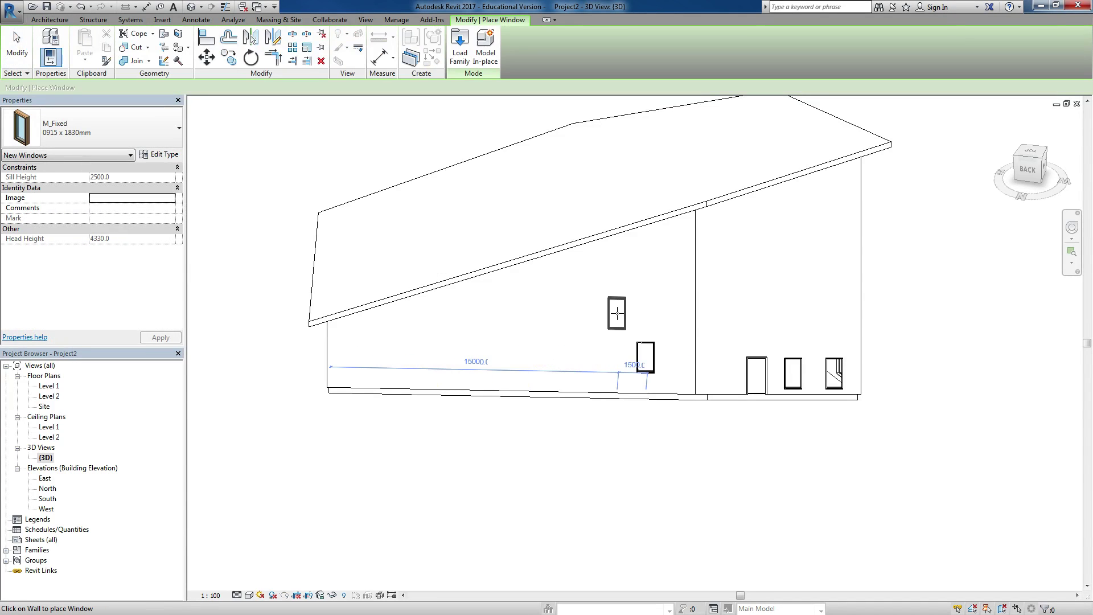
click(49, 386)
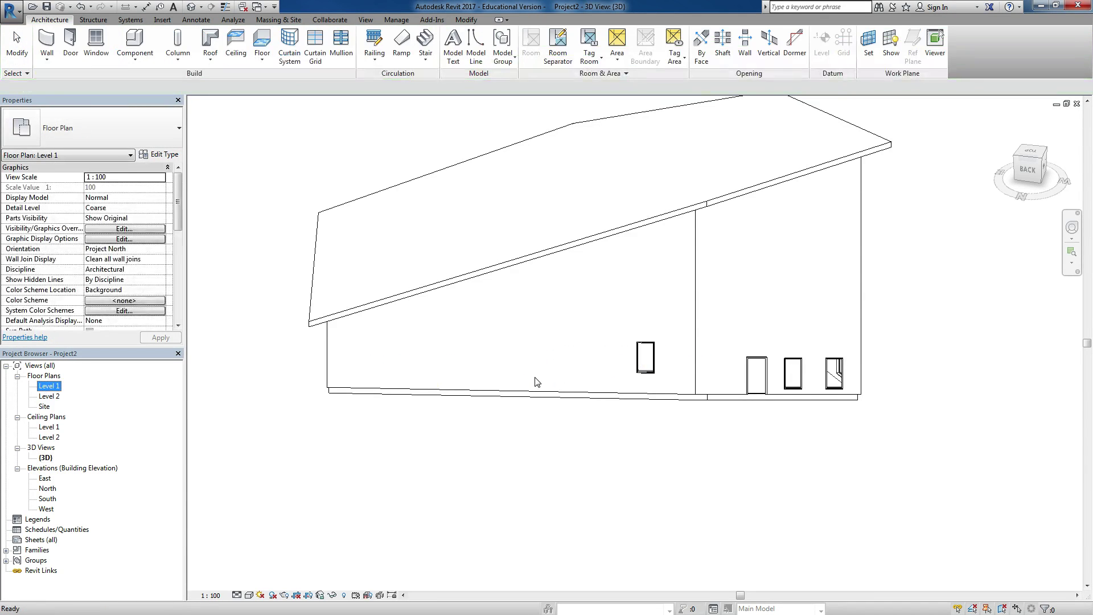
double_click(57, 391)
scroll(451, 346, down, 4)
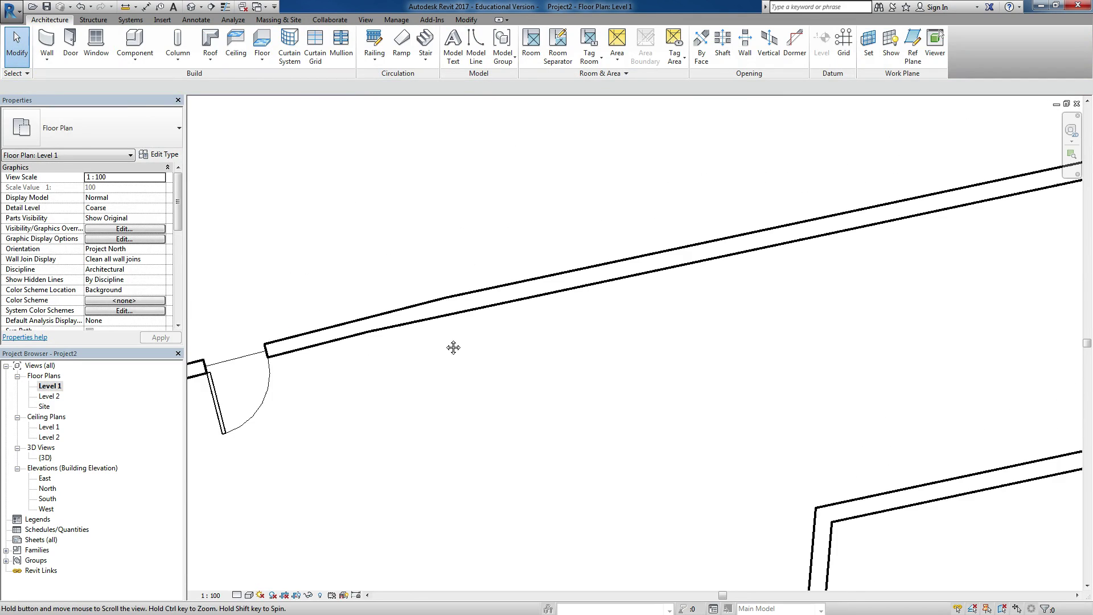
scroll(514, 306, down, 1)
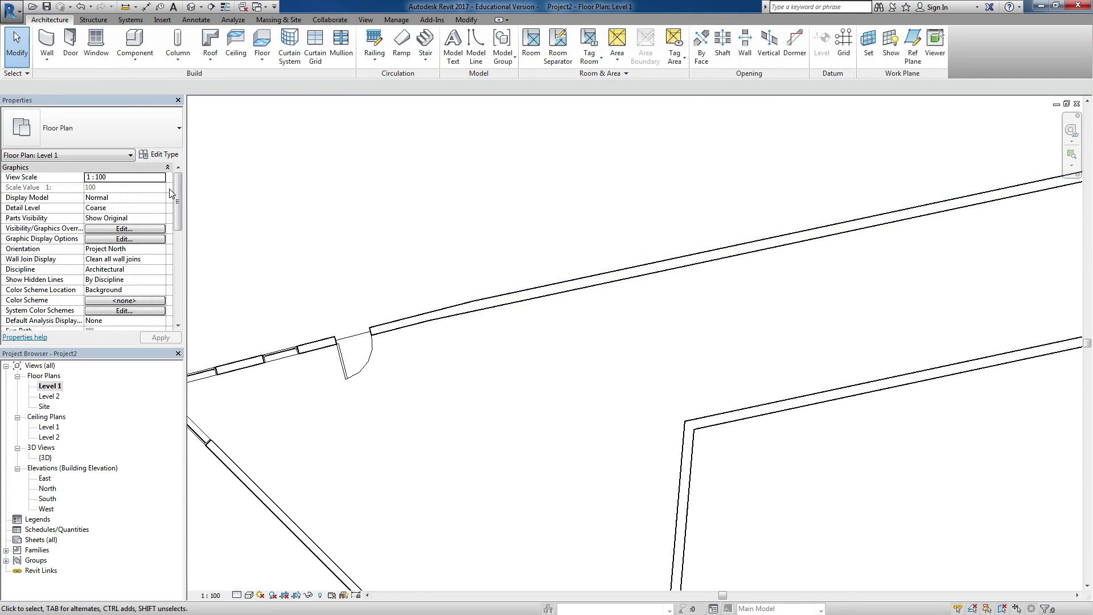
Step: Try to place another M_Fixed 0915 x 1830mm window over the existing one in the long upper wall
click(573, 284)
click(49, 20)
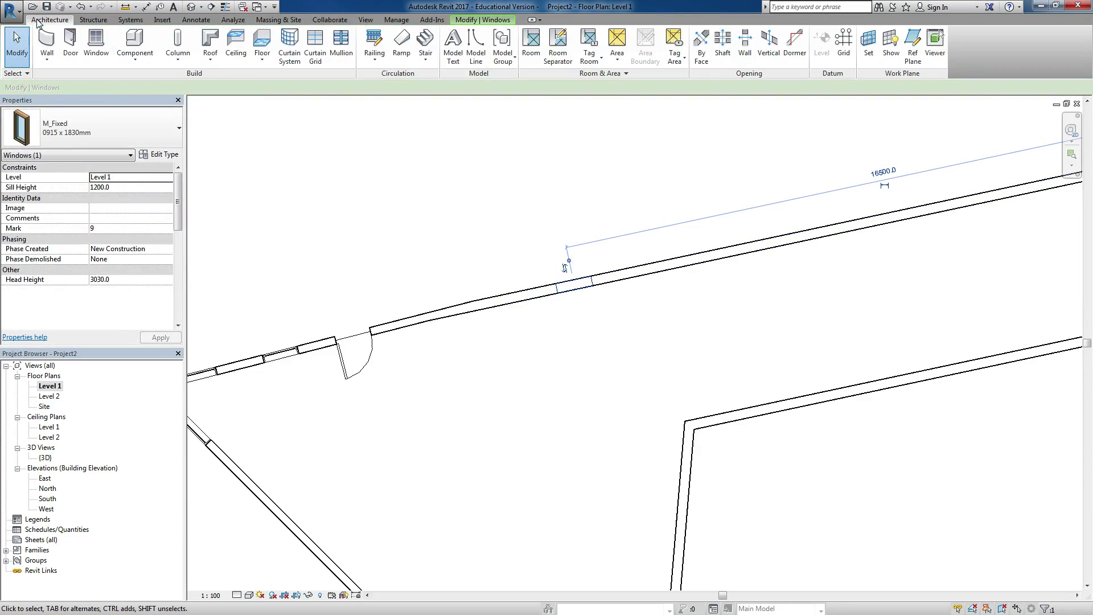
click(88, 42)
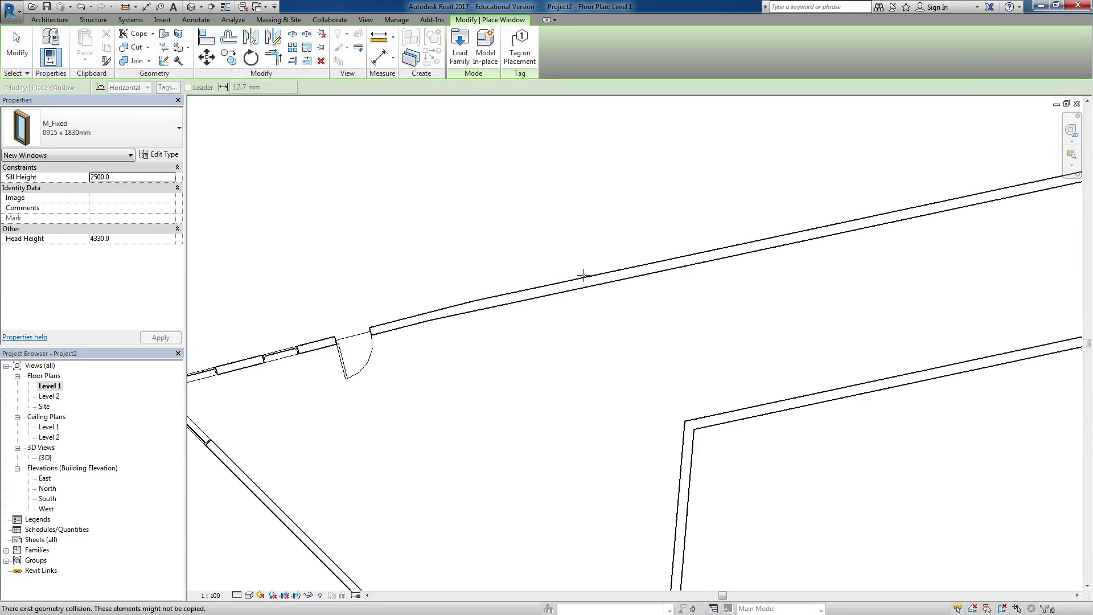
middle_drag(525, 299, 488, 303)
scroll(560, 281, up, 1)
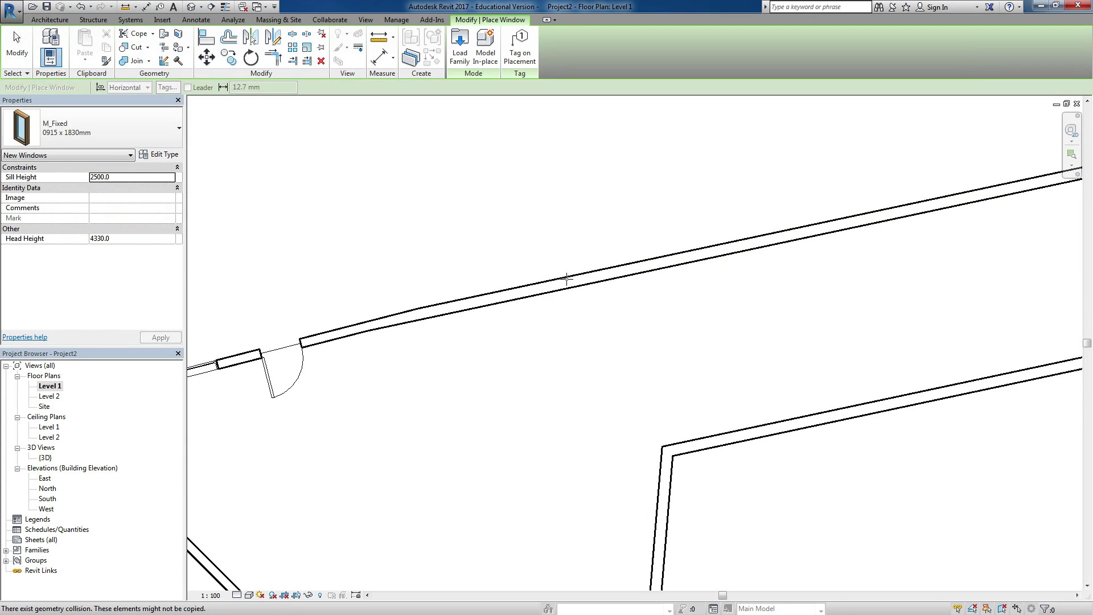
click(567, 279)
click(1058, 600)
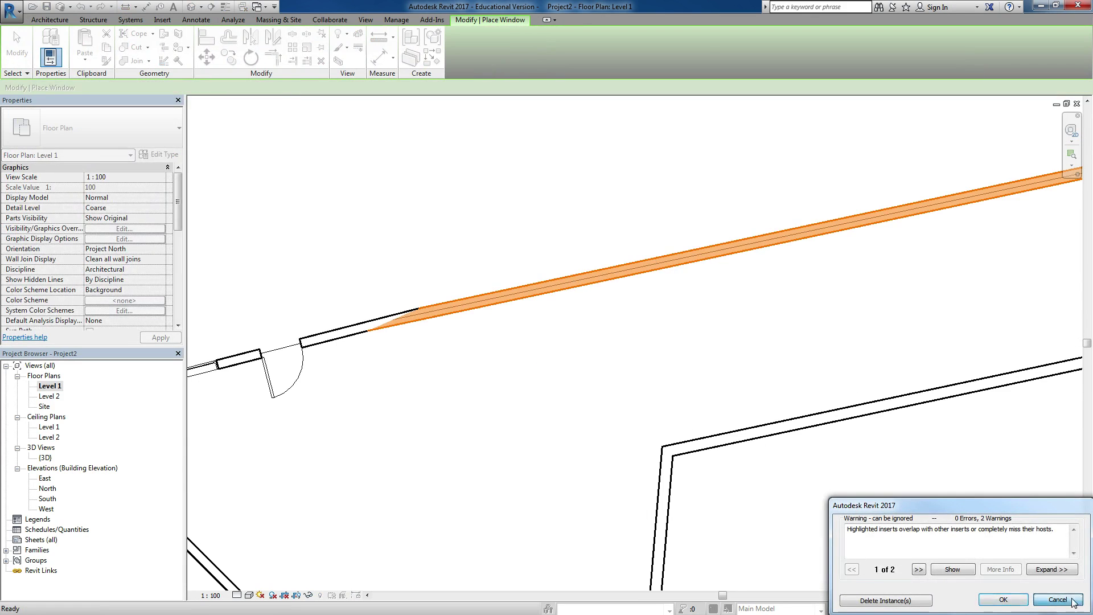
Step: Start a new window placement and set the default sill height of the M_Fixed 0915 x 1830mm type to 200 mm
click(160, 154)
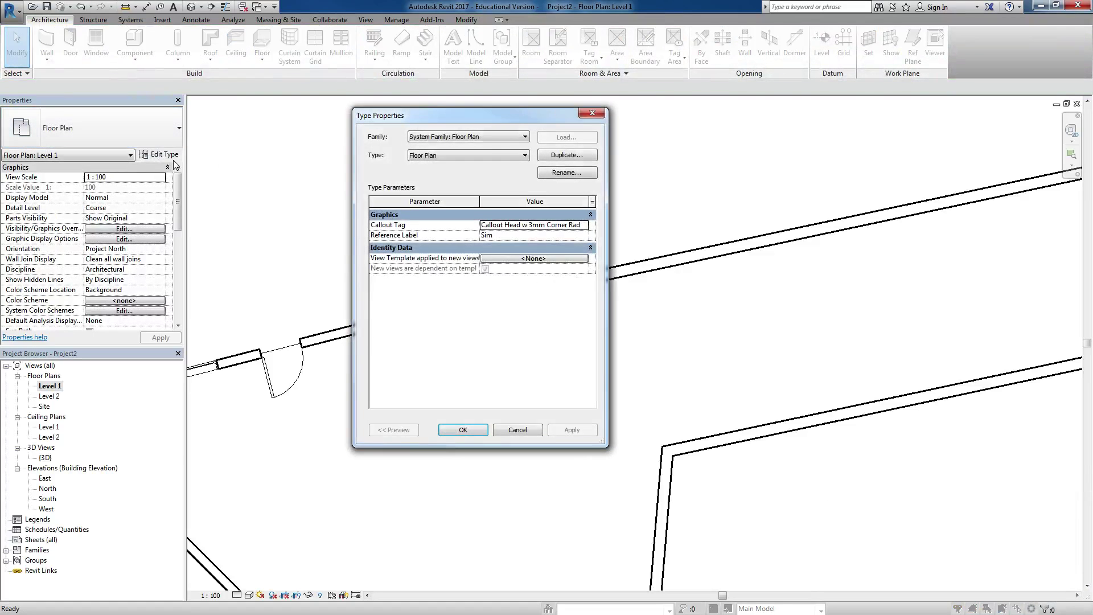
click(463, 430)
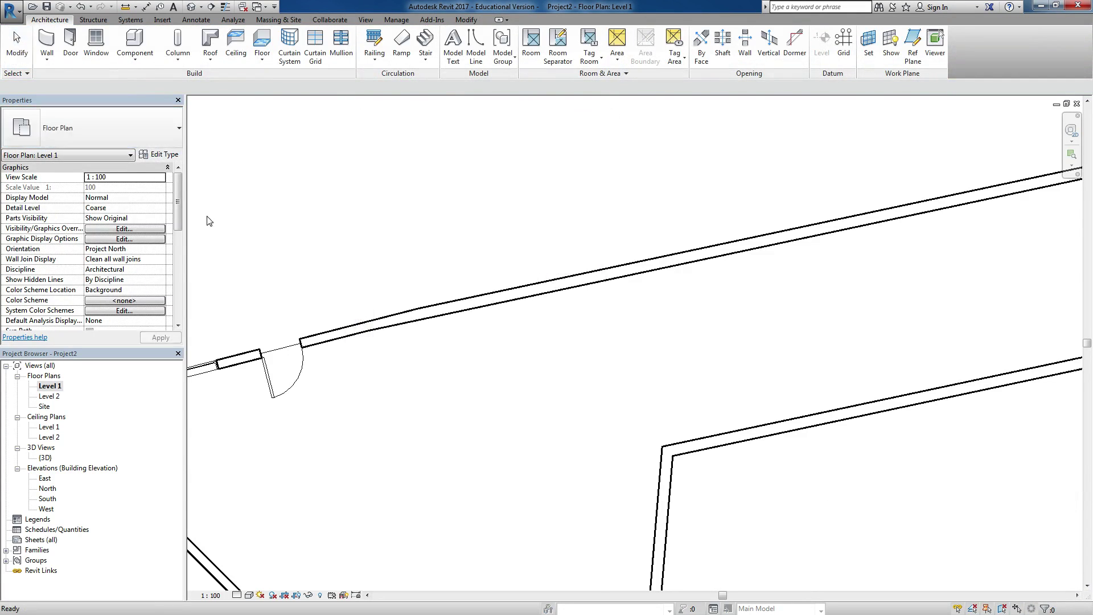
click(97, 43)
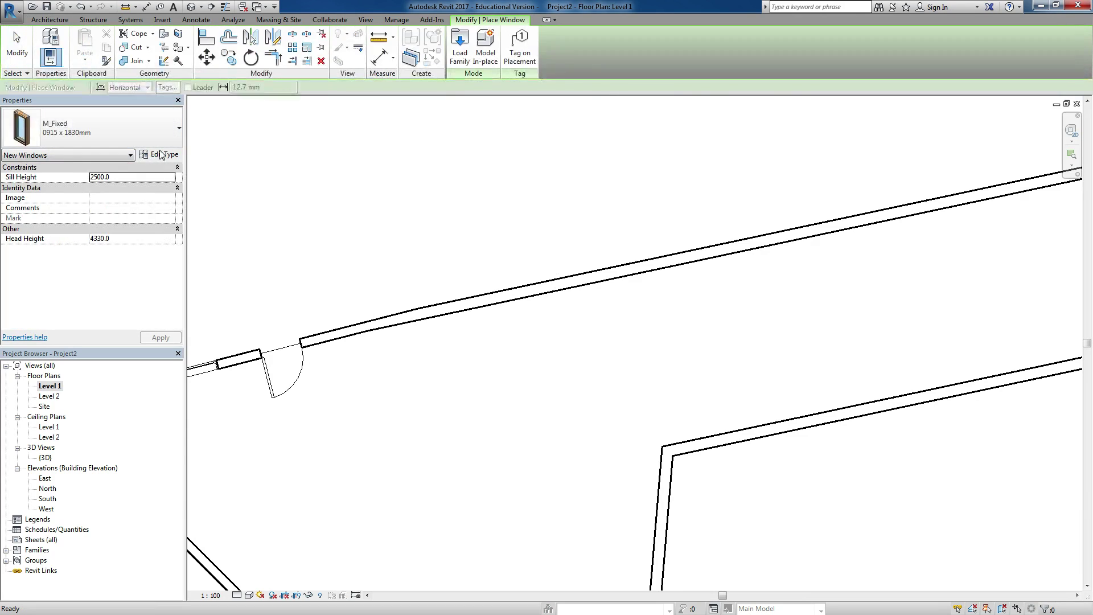
click(161, 154)
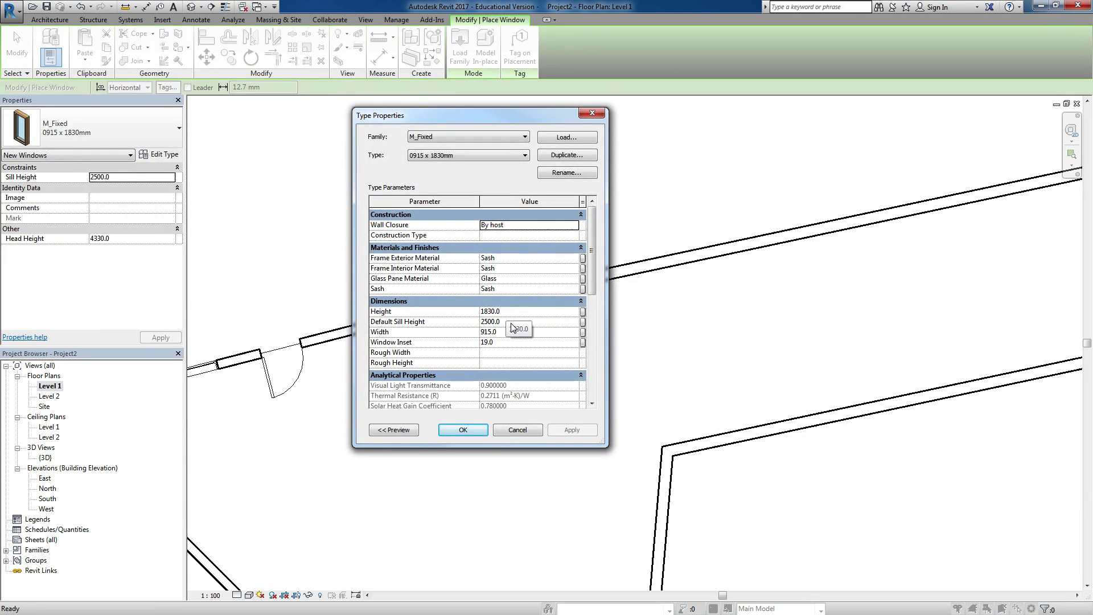
click(512, 323)
text(200)
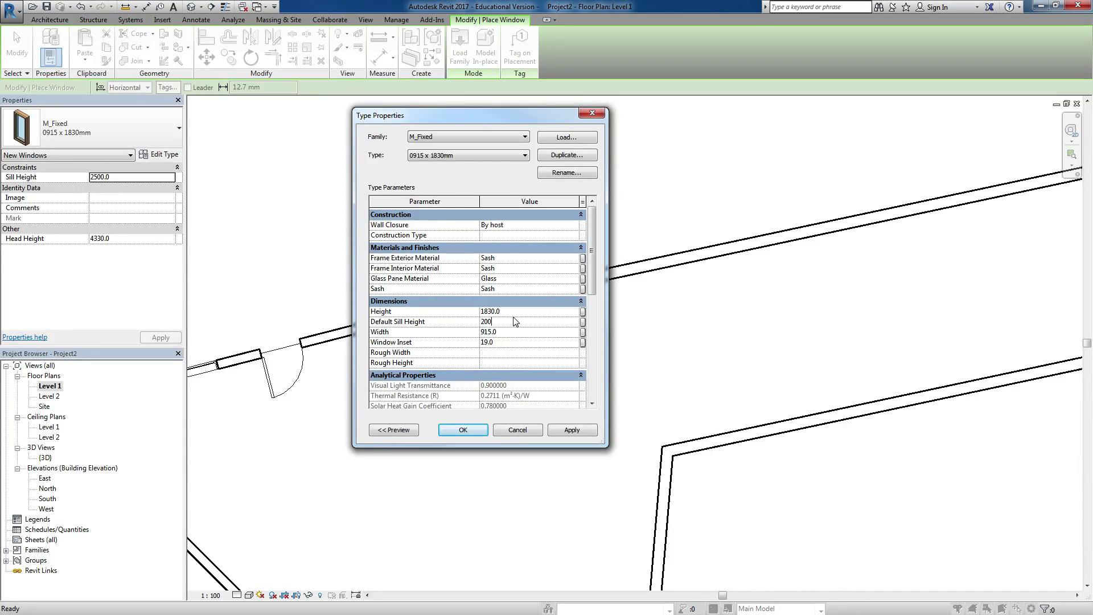
click(459, 431)
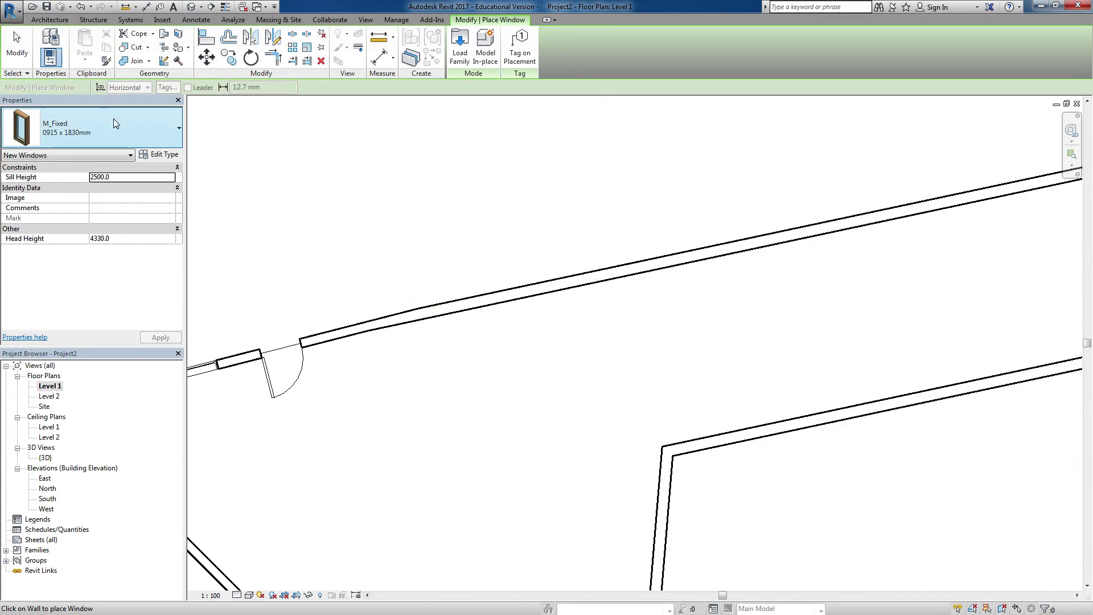
Step: Place an M_Fixed window with a 2500 mm sill height in the long upper wall and end the placement
click(608, 274)
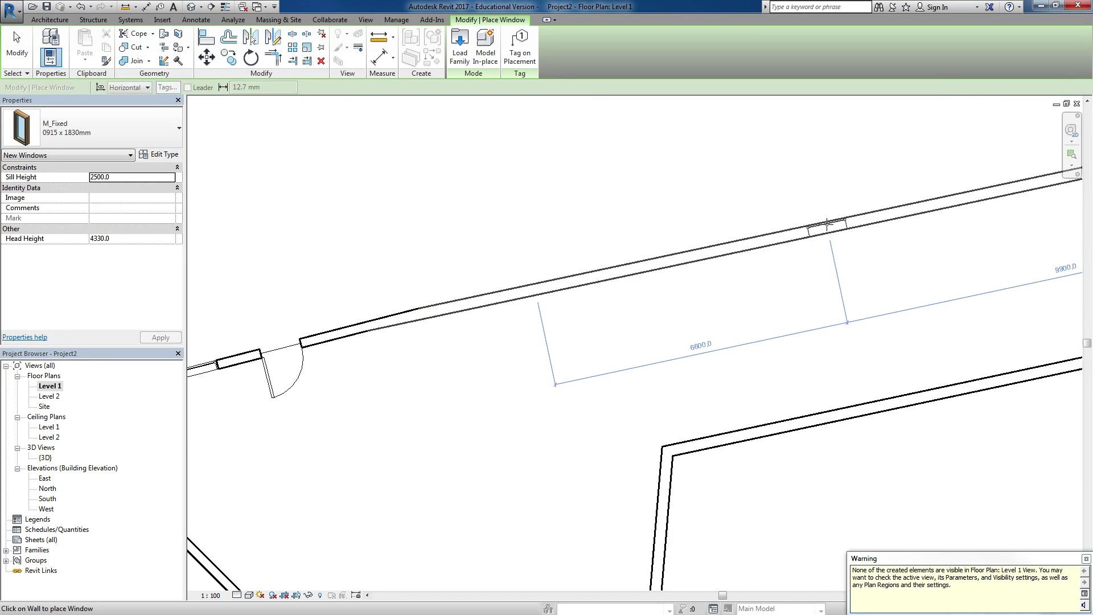
key(Escape)
key(Escape)
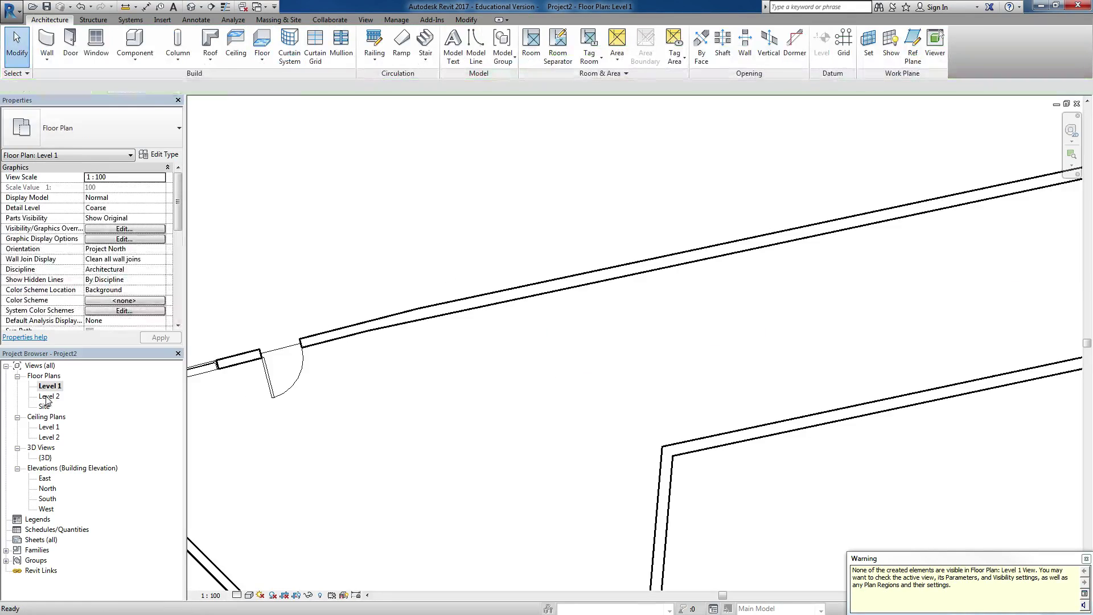
Step: Open the 3D view and inspect the level and sill height properties of the raised window nearest the lower one on the back wall
double_click(45, 458)
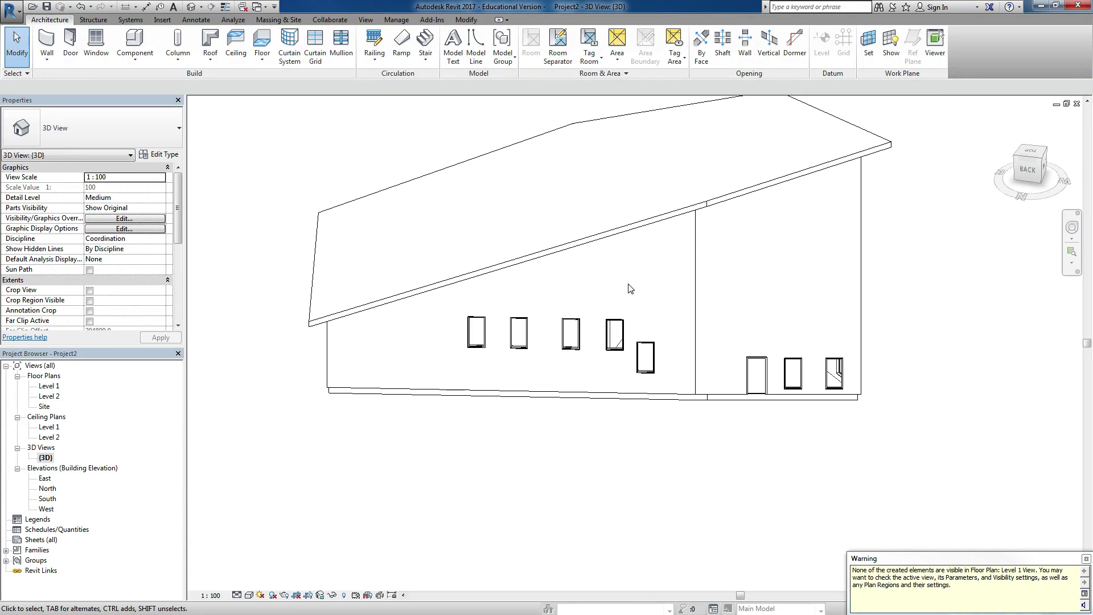
shift+middle_drag(700, 365, 769, 375)
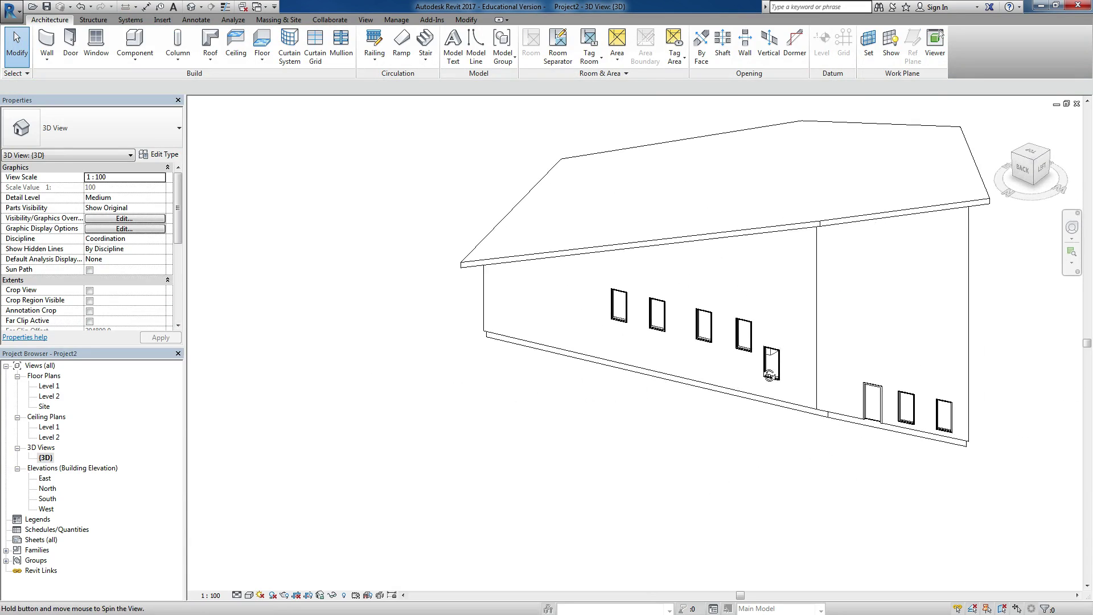
click(743, 335)
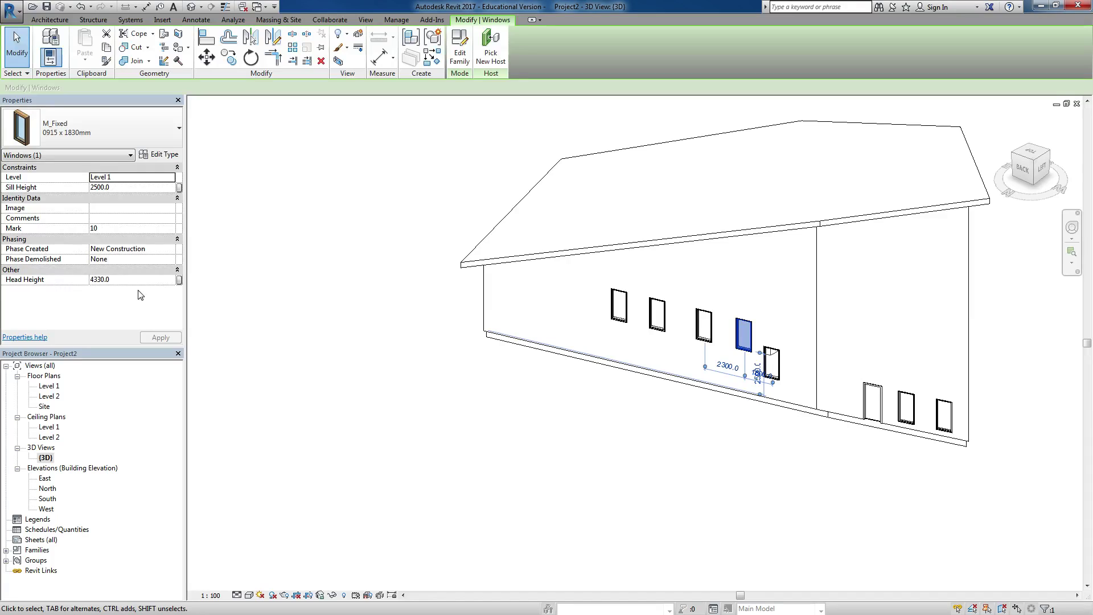
click(131, 177)
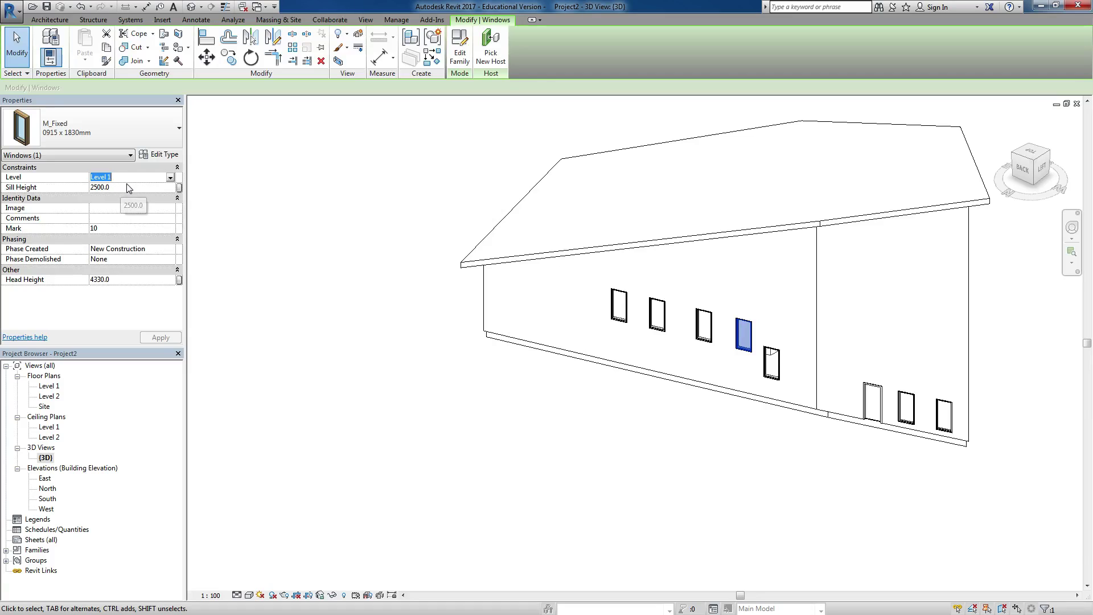
click(127, 186)
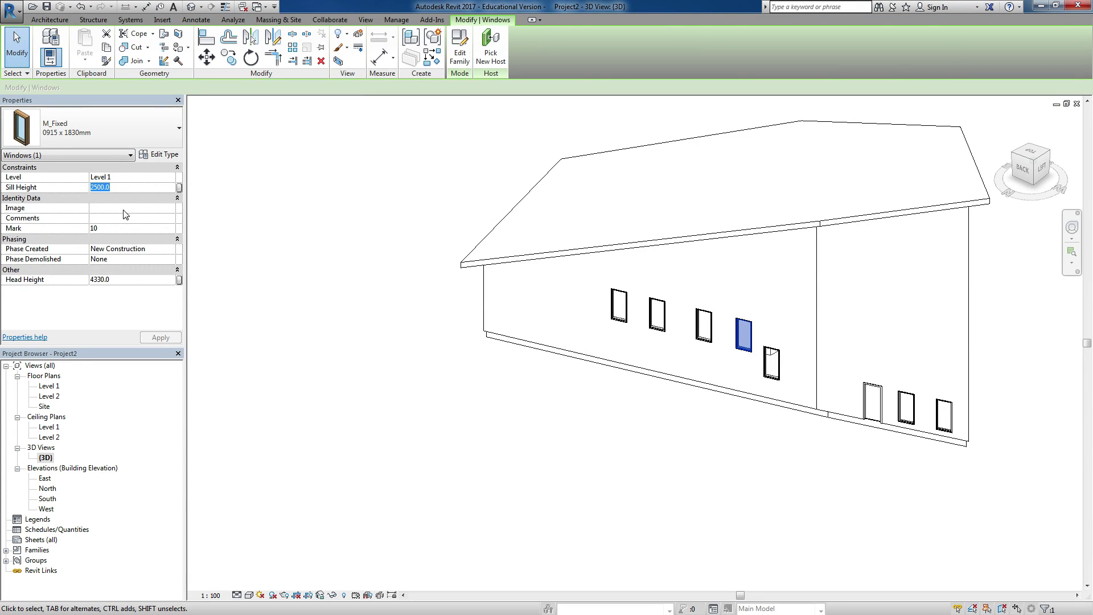
key(Escape)
key(Escape)
Step: Set the default sill height of the M_Fixed 0915 x 1830mm window type to 305 mm
click(704, 325)
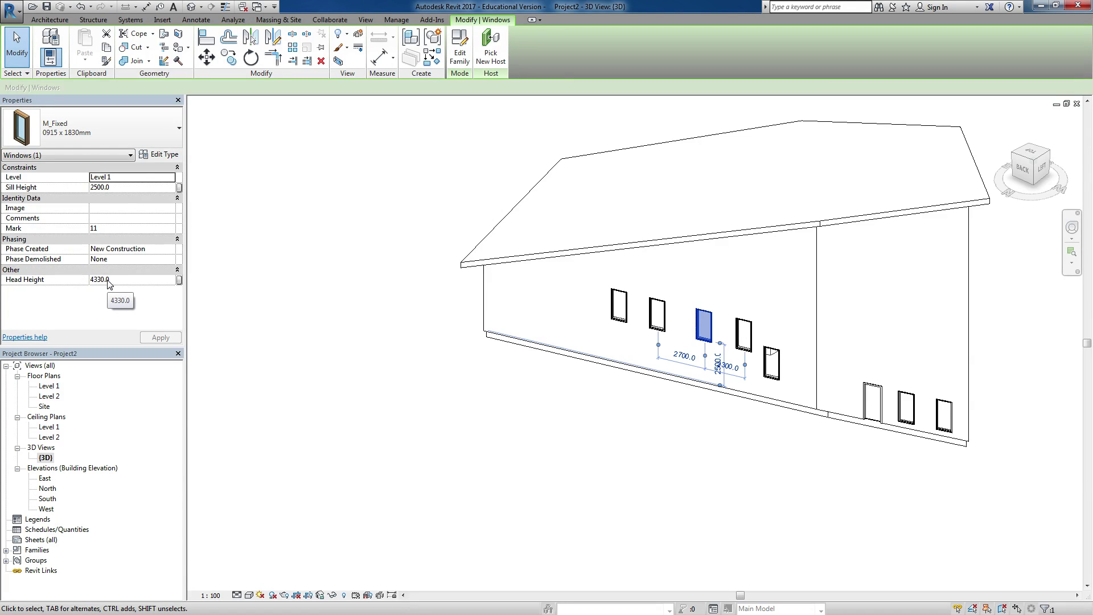
click(161, 155)
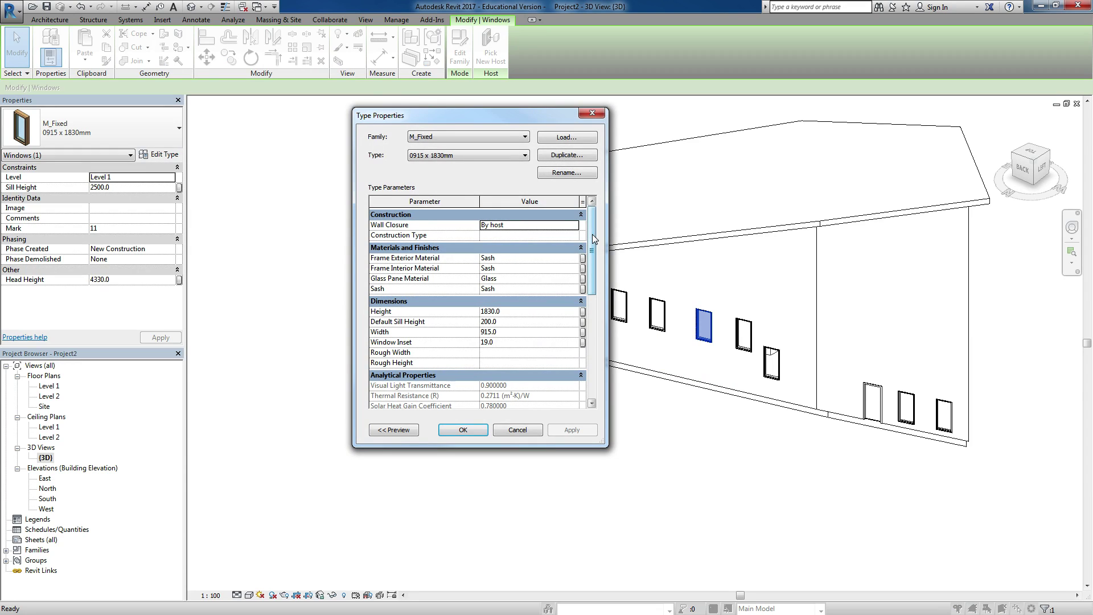
scroll(594, 256, down, 1)
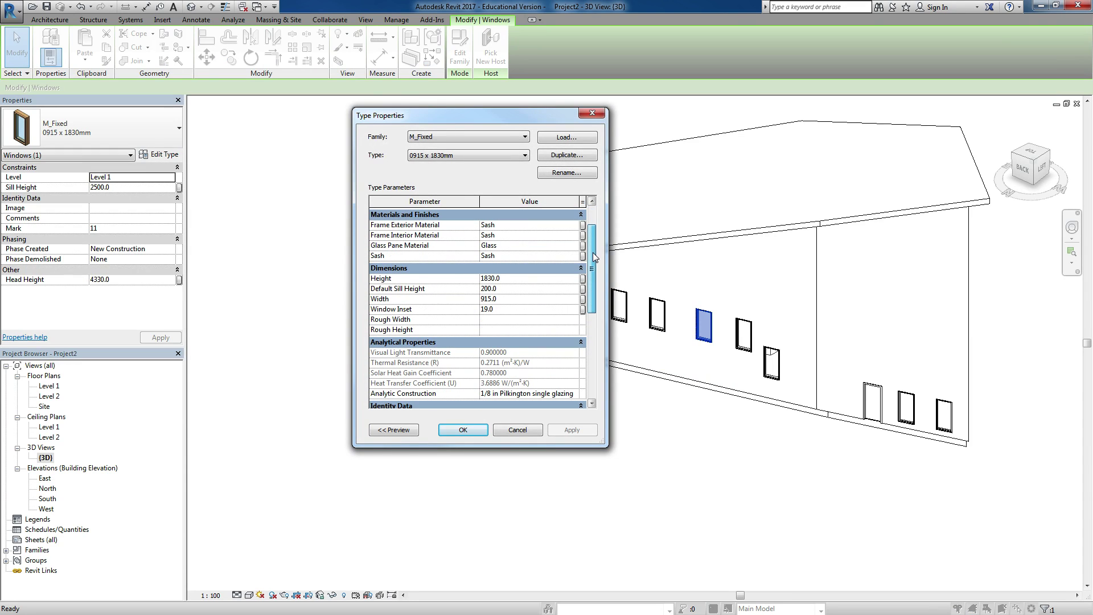
click(521, 288)
text(305)
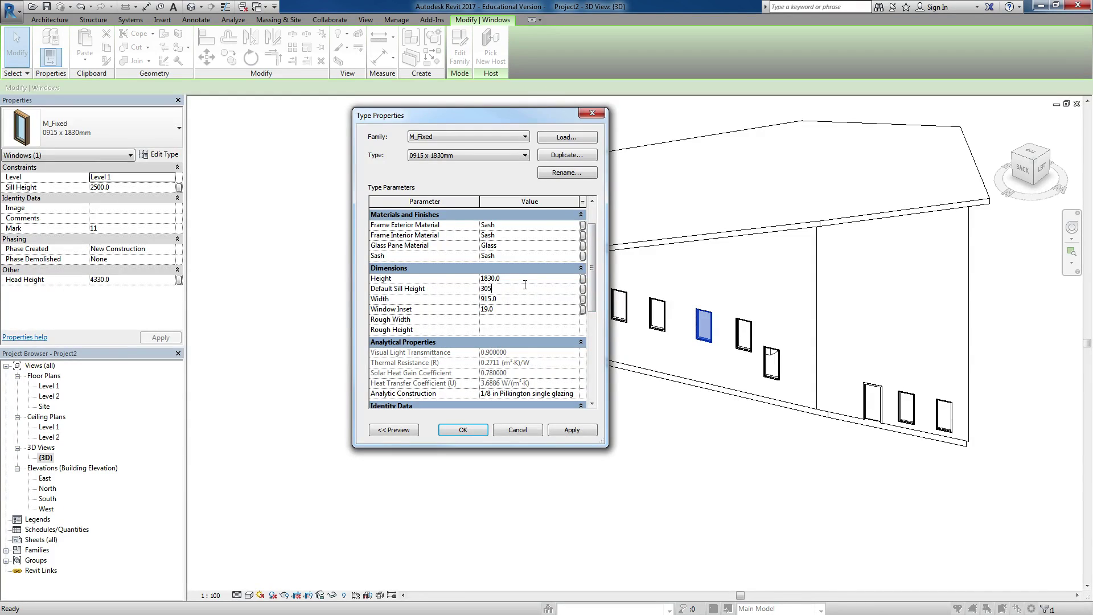
Step: Set the window inset of the M_Fixed 0915 x 1830mm type to 200 mm, apply it, and examine the windows up close
scroll(594, 260, up, 1)
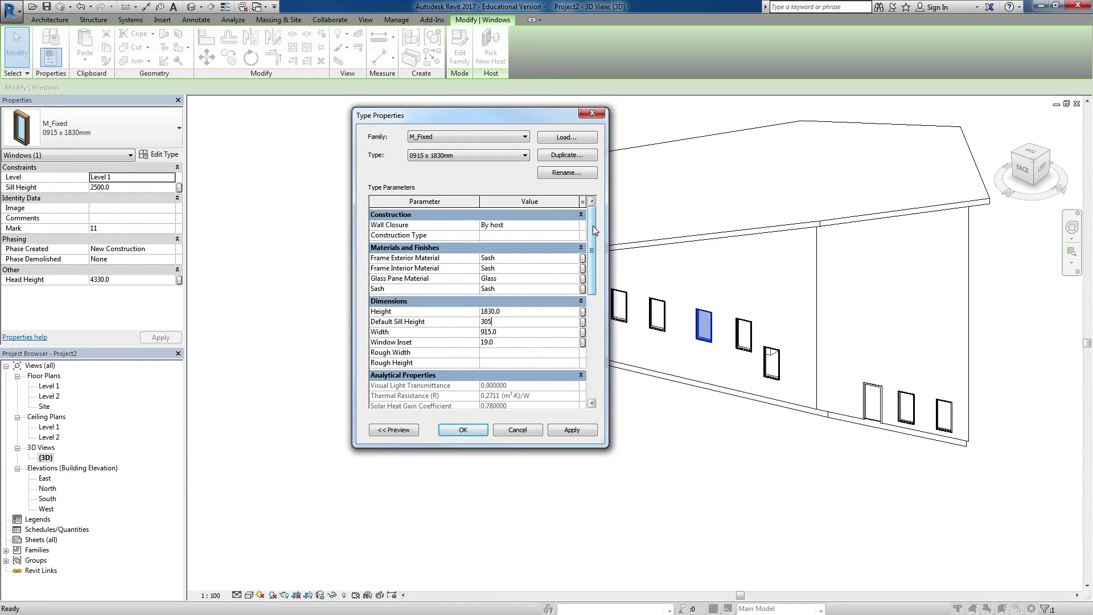
mouse_move(594, 229)
mouse_down()
mouse_move(595, 256)
mouse_move(595, 237)
mouse_up()
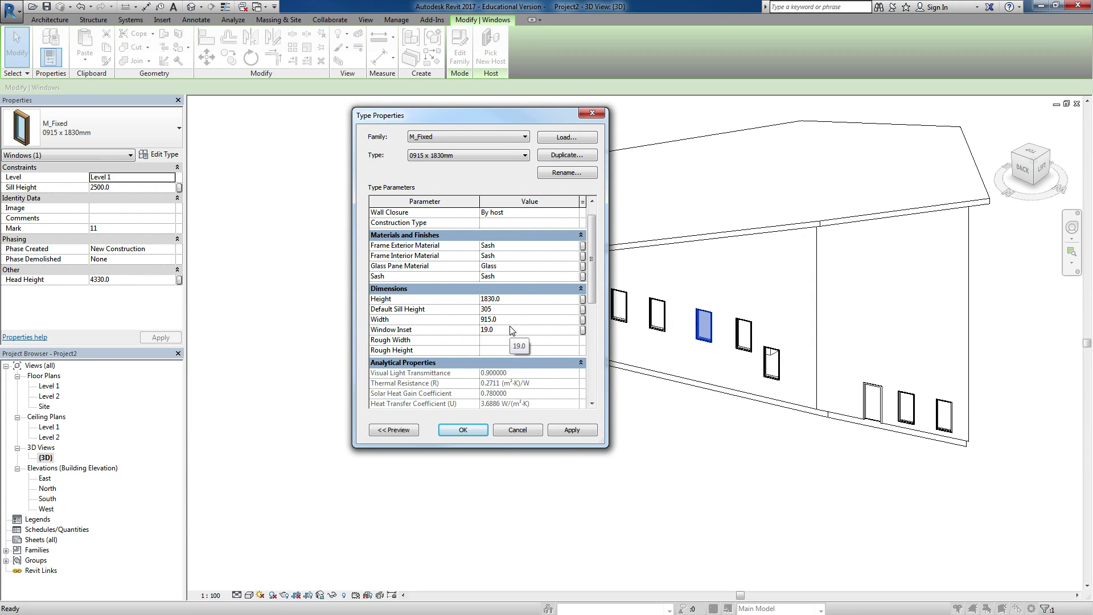
click(503, 328)
text(200)
click(462, 429)
click(666, 458)
scroll(795, 377, up, 4)
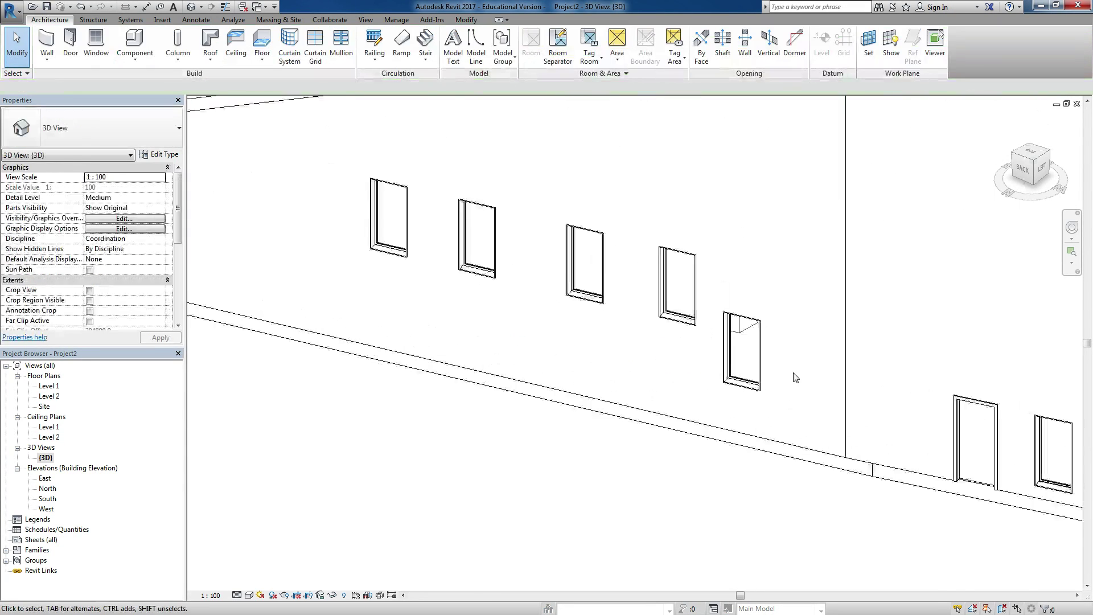
scroll(754, 381, up, 3)
middle_drag(735, 463, 703, 460)
scroll(695, 447, down, 2)
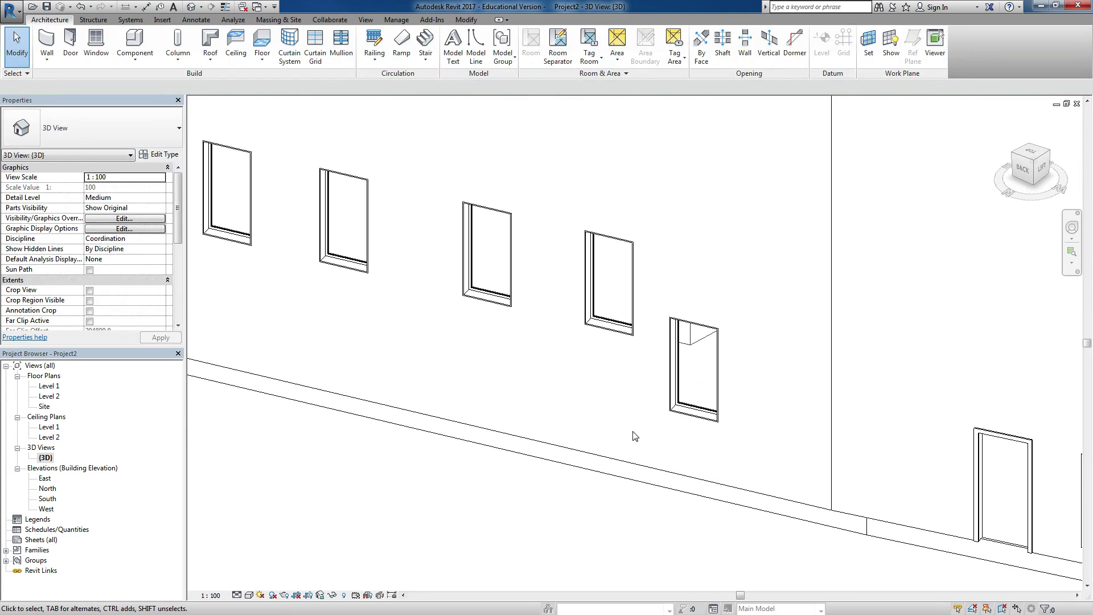
Step: Return to the Level 1 floor plan and dismiss the save reminder without saving
double_click(48, 387)
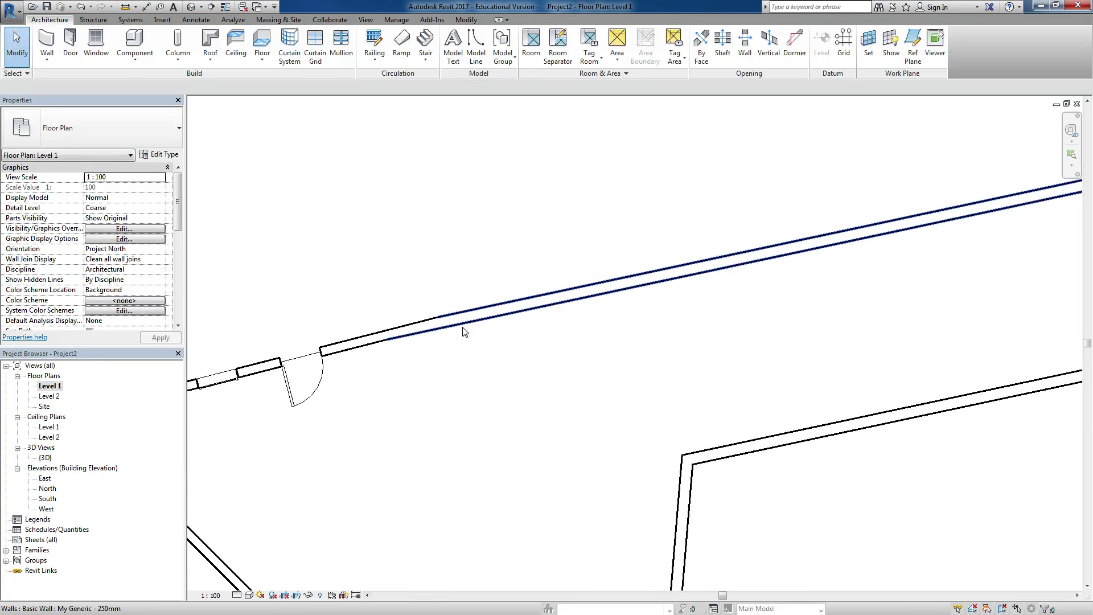
scroll(464, 331, down, 1)
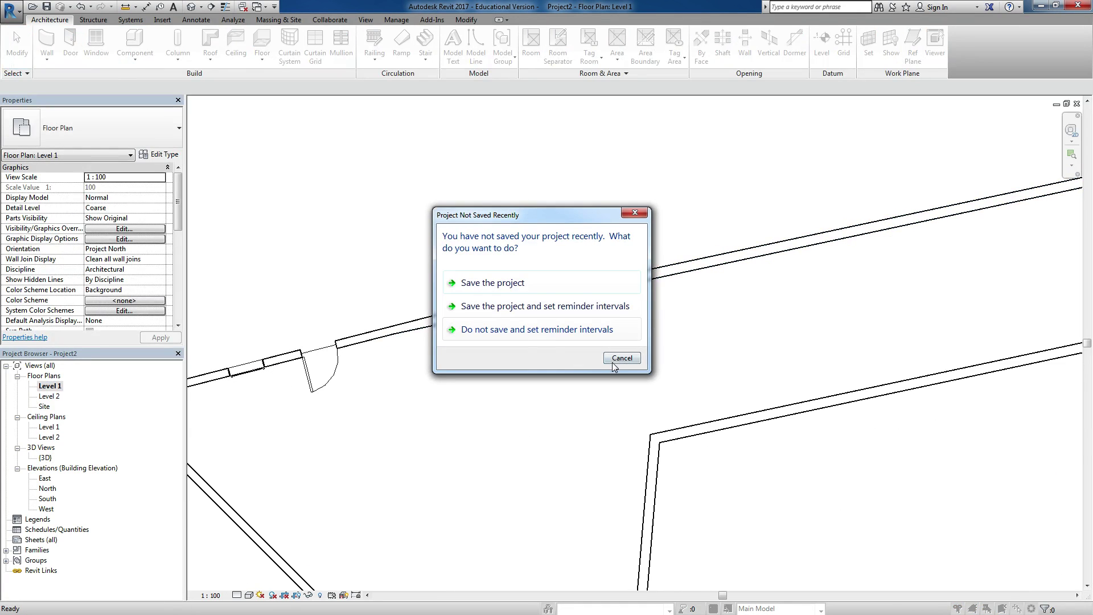
click(621, 359)
Step: Start a door placement and choose the M_Single-Flush 0864 x 2134mm type
key(d)
key(r)
scroll(341, 233, down, 3)
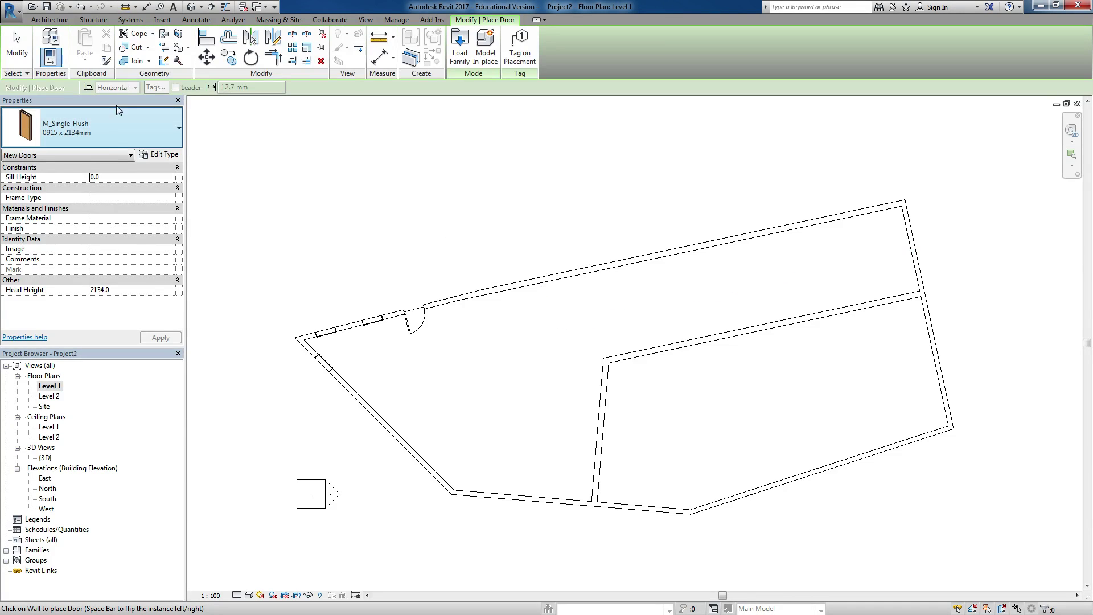
click(166, 156)
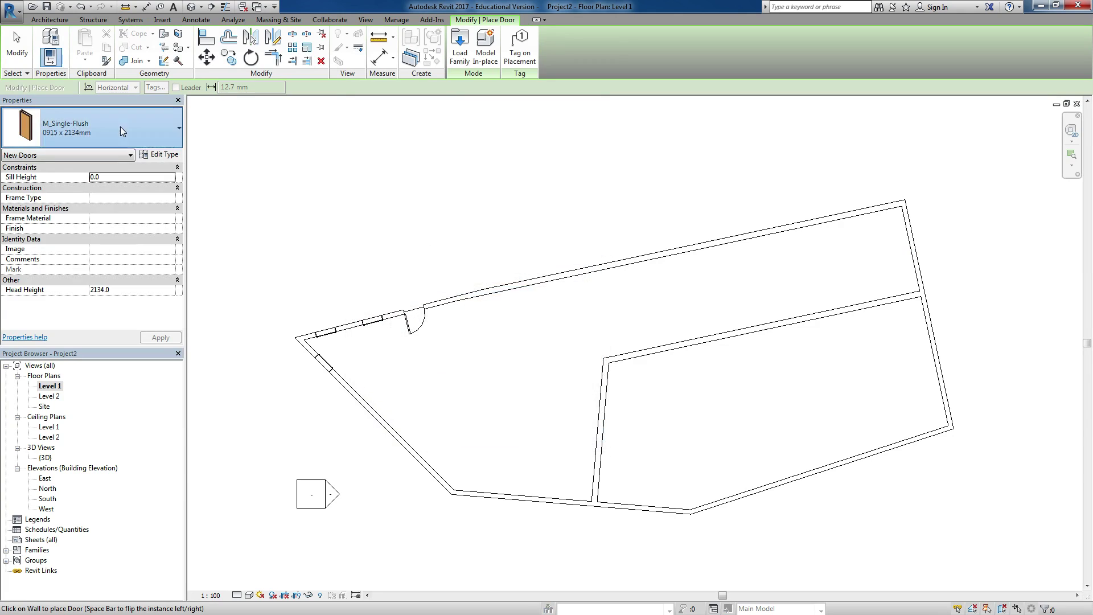
click(121, 126)
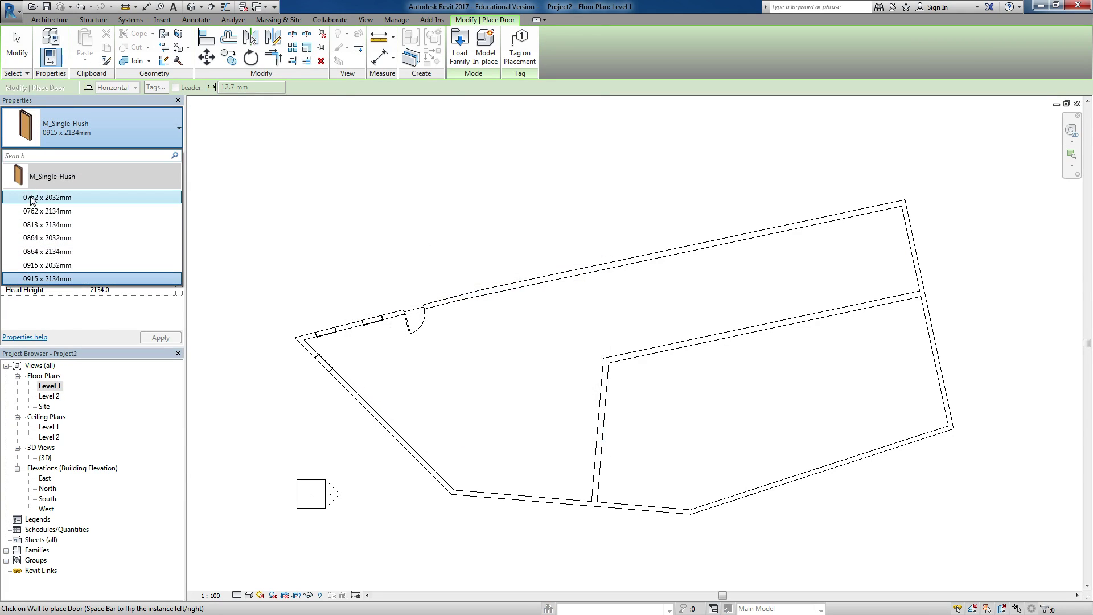
click(54, 255)
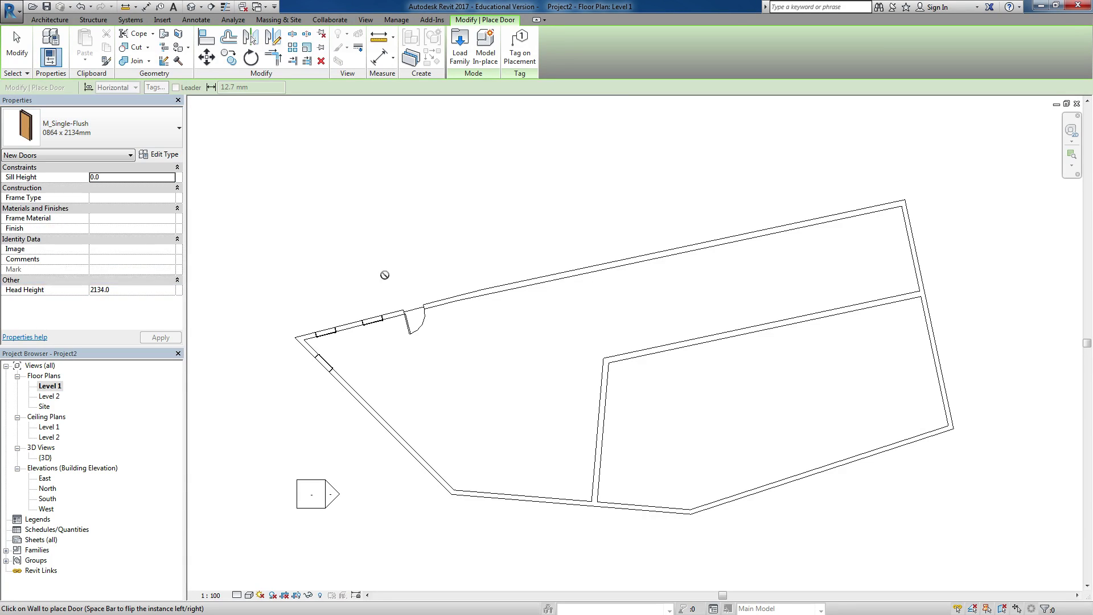
Step: Place an M_Single-Flush 0864 x 2134mm door in the building's lower-left slanted wall below its window, and end the placement
click(522, 281)
key(Escape)
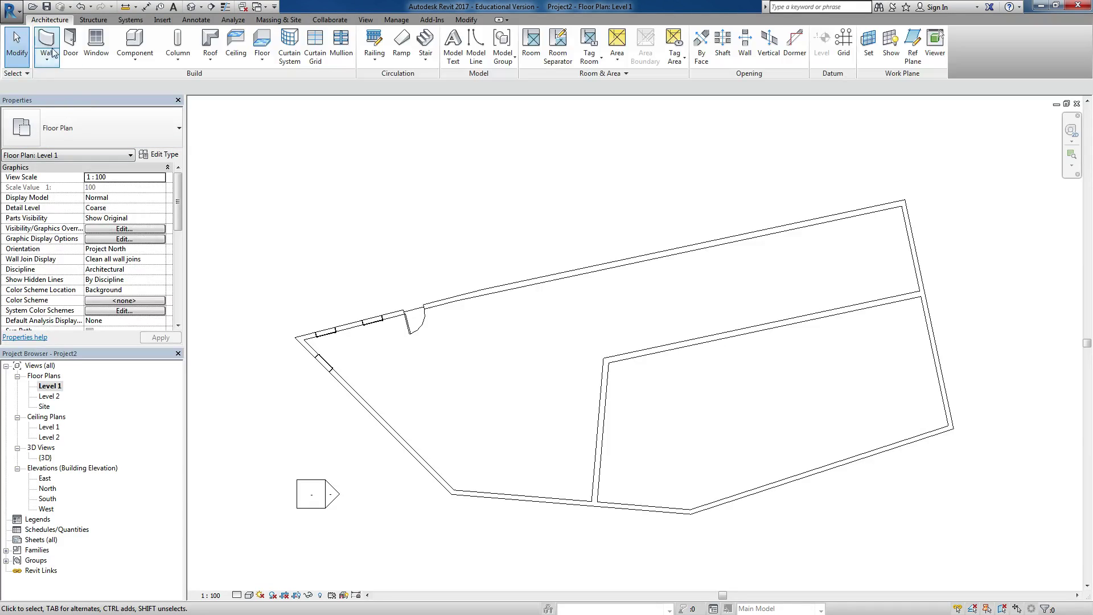
click(70, 42)
click(379, 411)
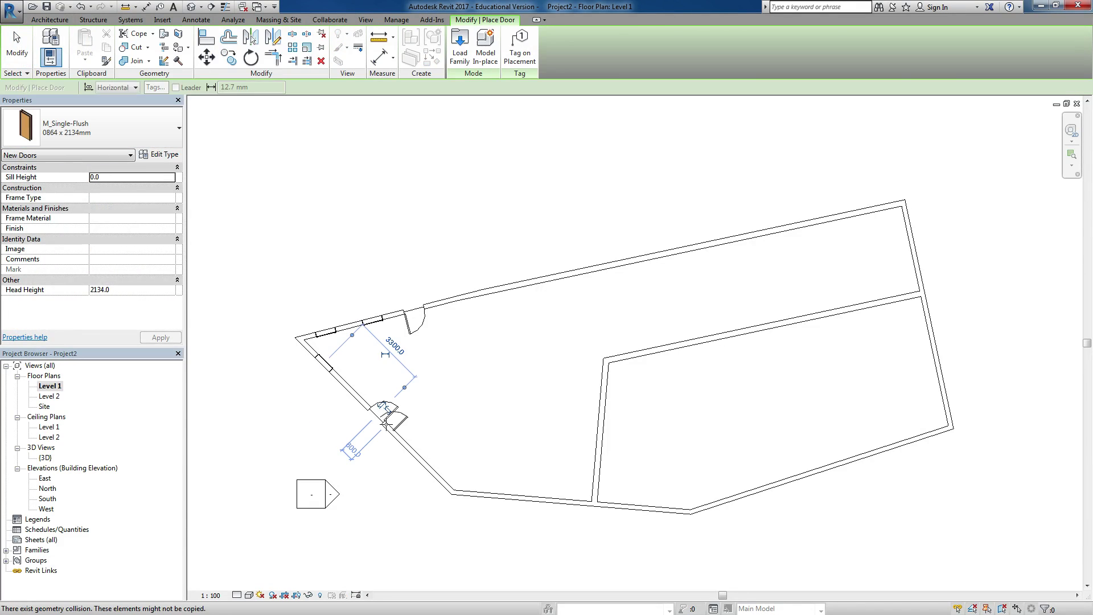
key(Escape)
scroll(301, 432, up, 4)
scroll(566, 413, down, 3)
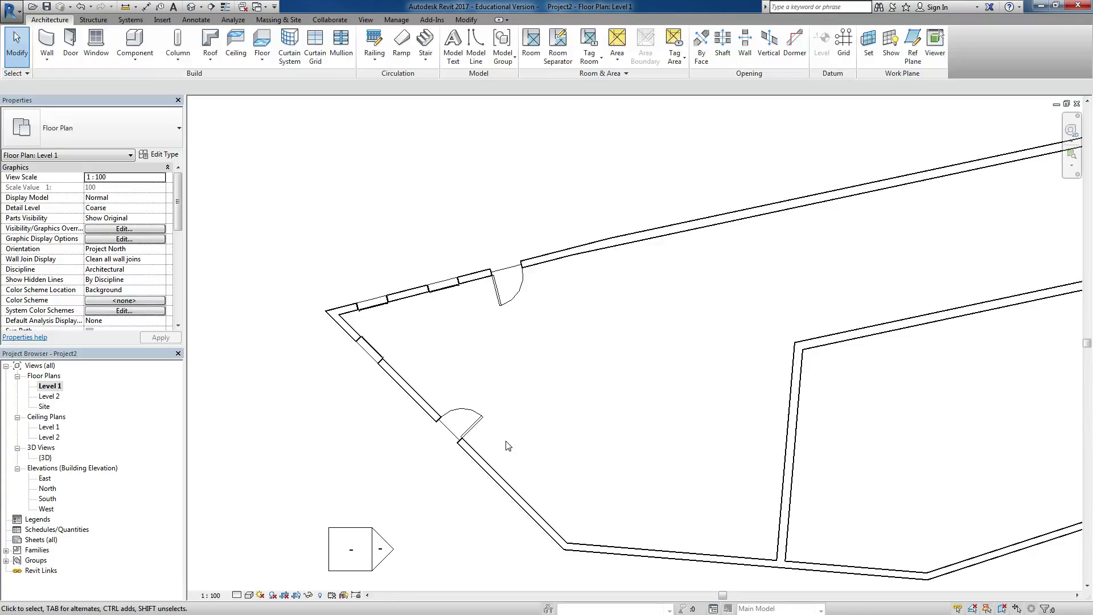
Step: Tile the Level 1 floor plan and 3D view side by side, switch between them, and maximize the floor plan again
key(w)
key(t)
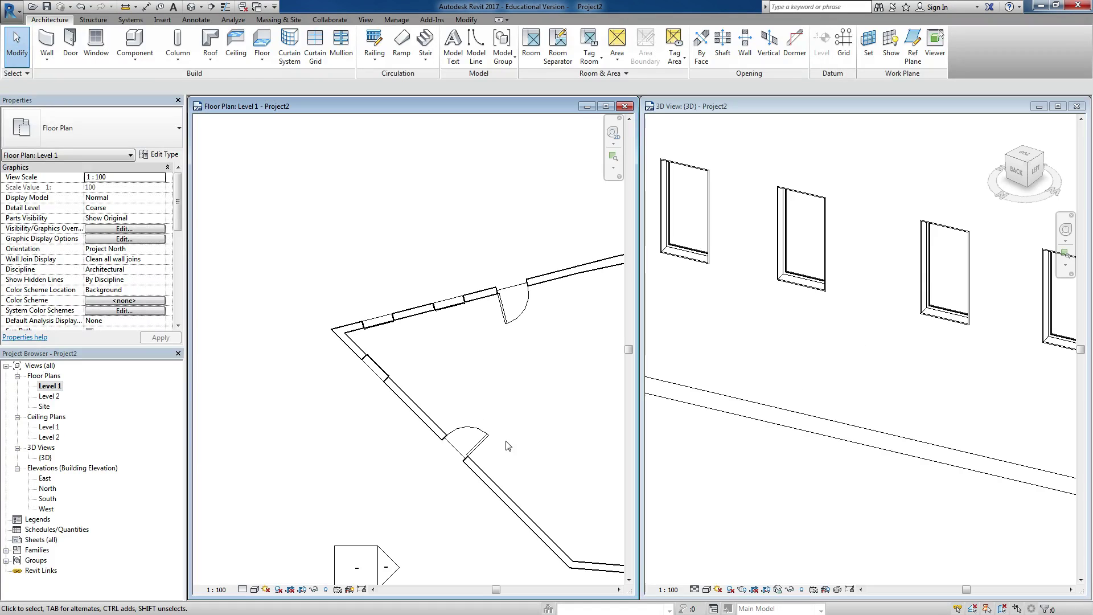
click(726, 104)
click(490, 110)
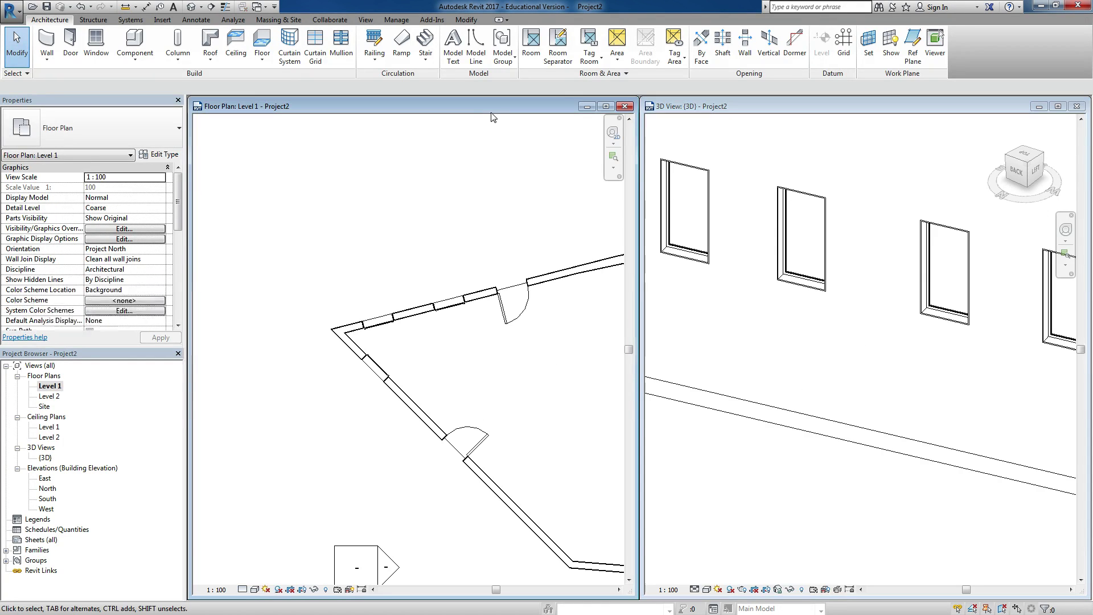
click(702, 108)
double_click(545, 110)
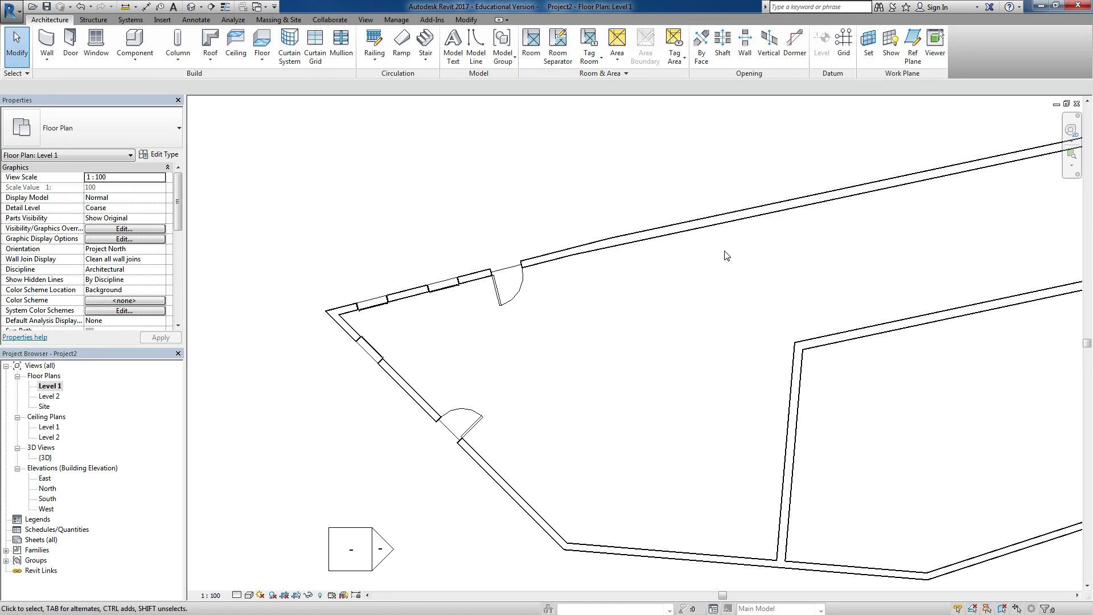
Step: Cycle back and forth between the maximized Level 1 floor plan and the 3D view
key(ctrl+Tab)
key(ctrl+Tab)
key(ctrl+Tab)
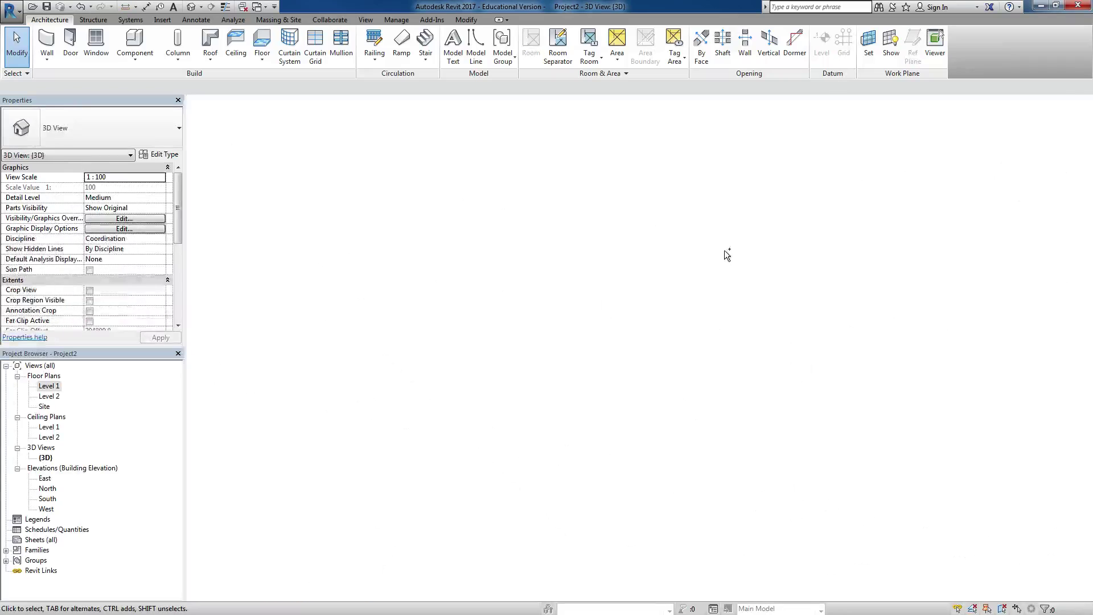
key(ctrl+Tab)
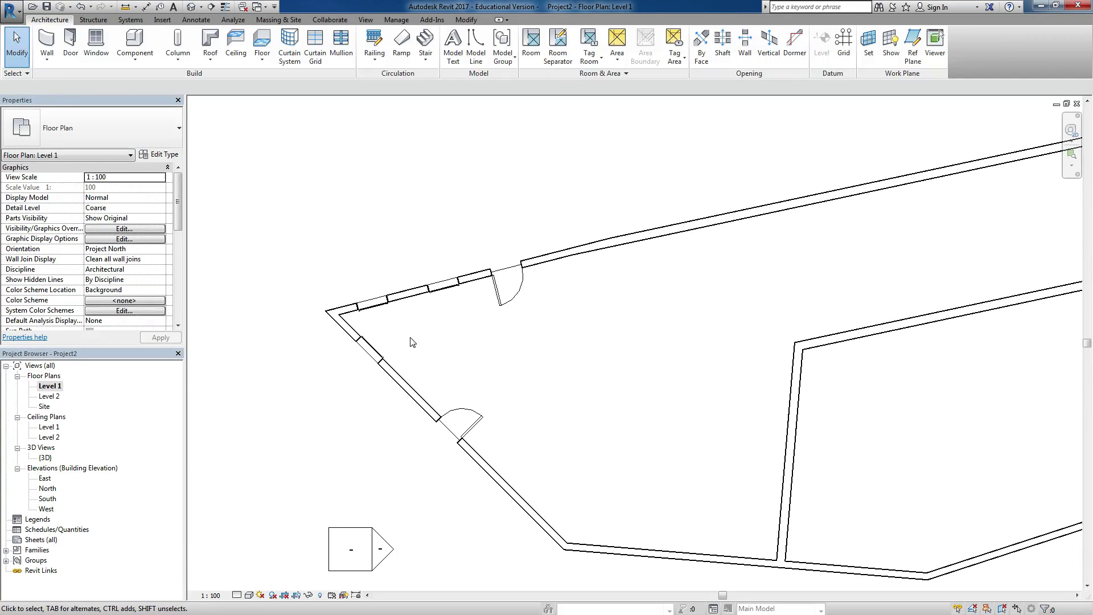
key(ctrl+Tab)
key(ctrl+Tab)
key(ctrl+Tab)
key(ctrl+Tab)
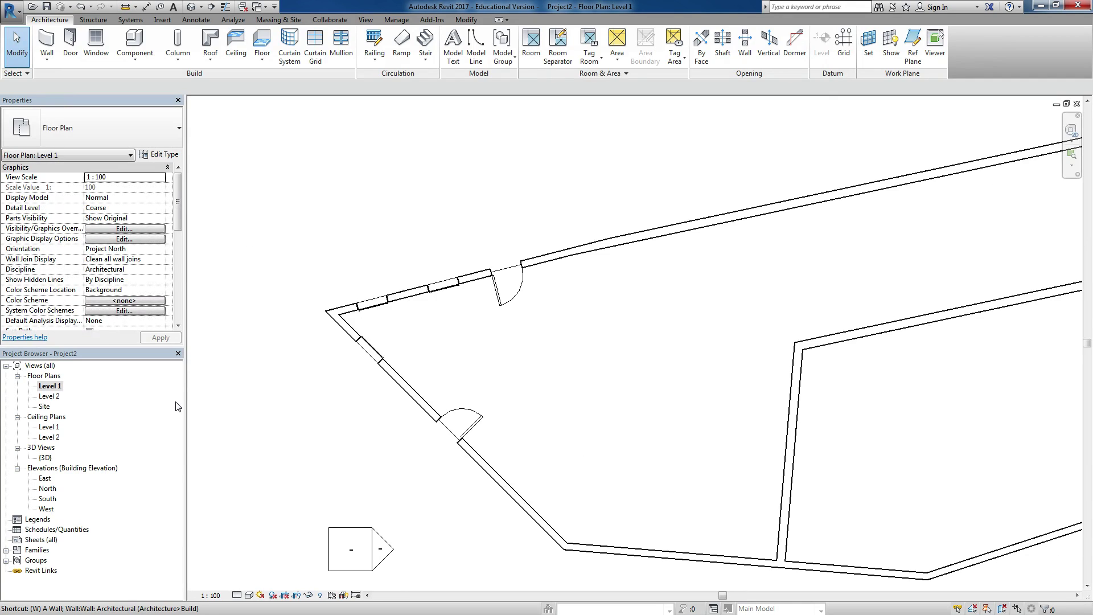
Step: Open the Level 2 floor plan and the Level 1 ceiling plan, activate the 3D view, and tile all four open views
key(w)
key(t)
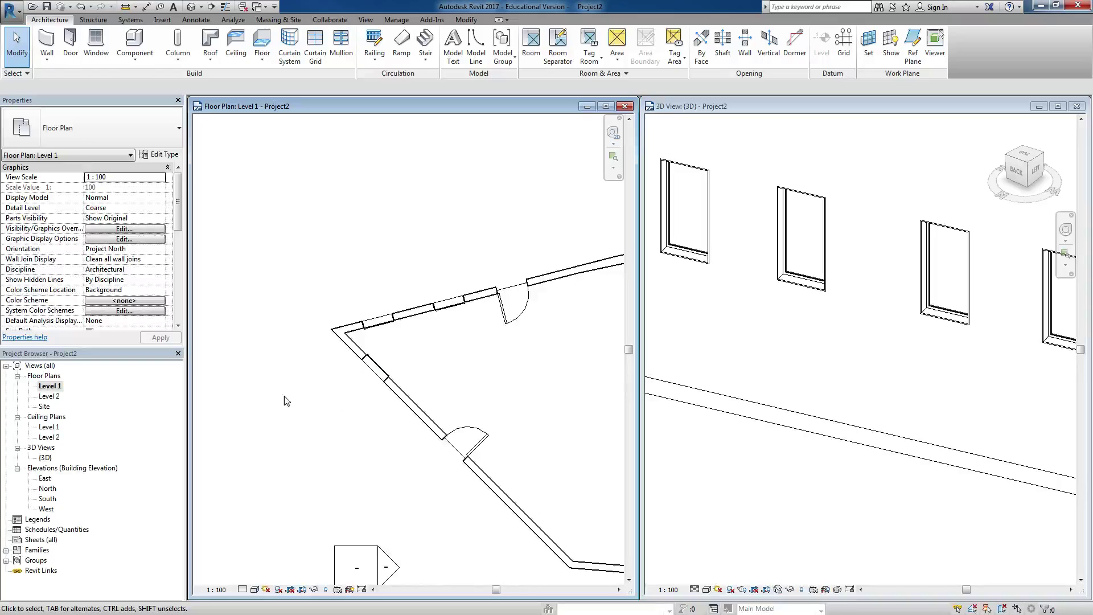
double_click(50, 396)
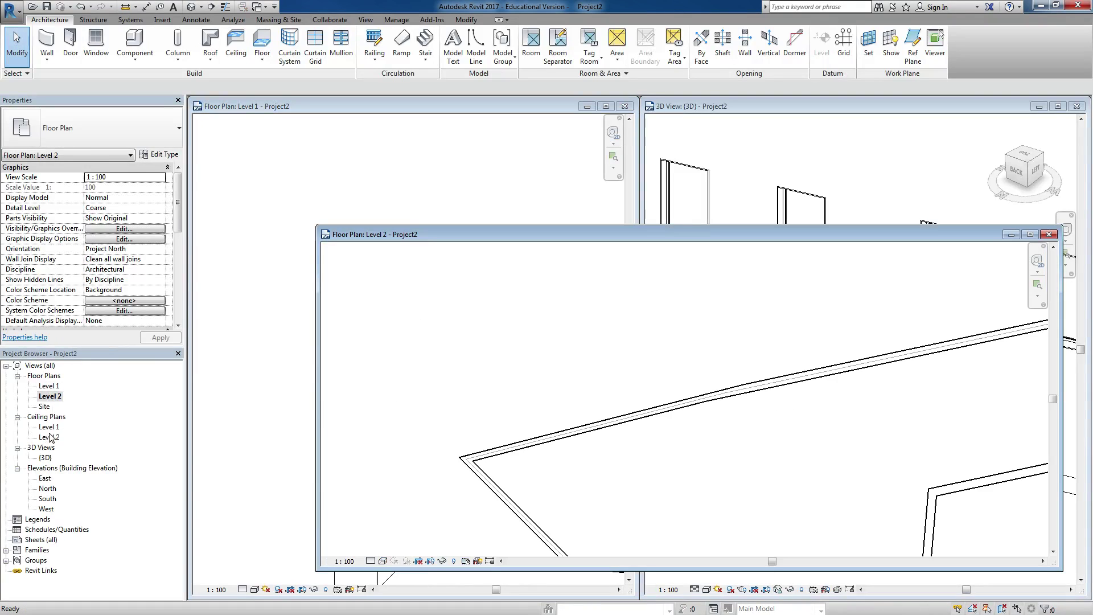
double_click(49, 427)
double_click(46, 458)
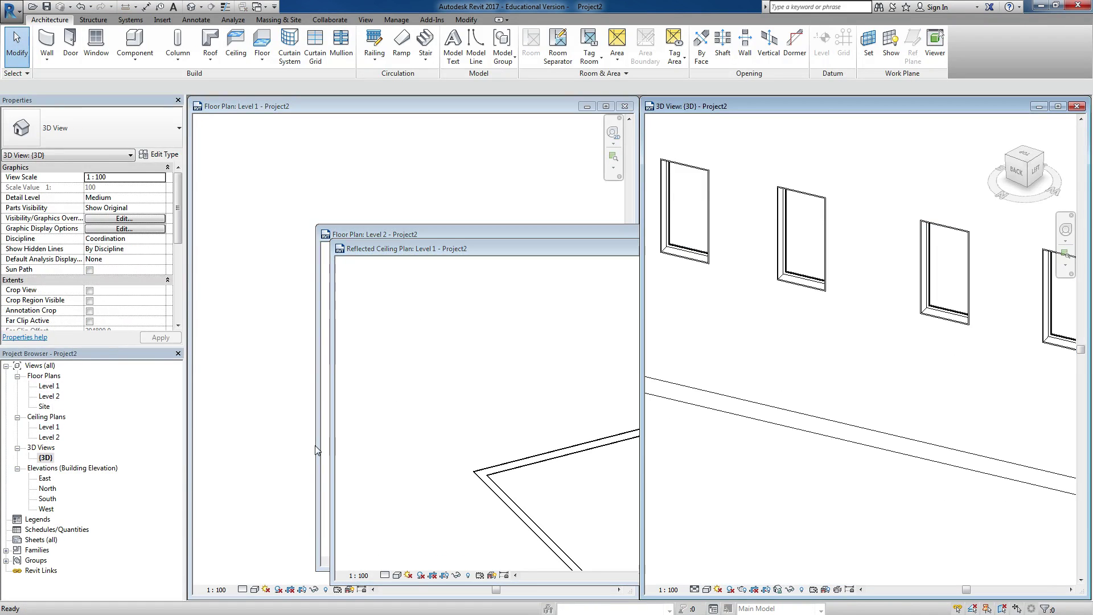
key(w)
key(t)
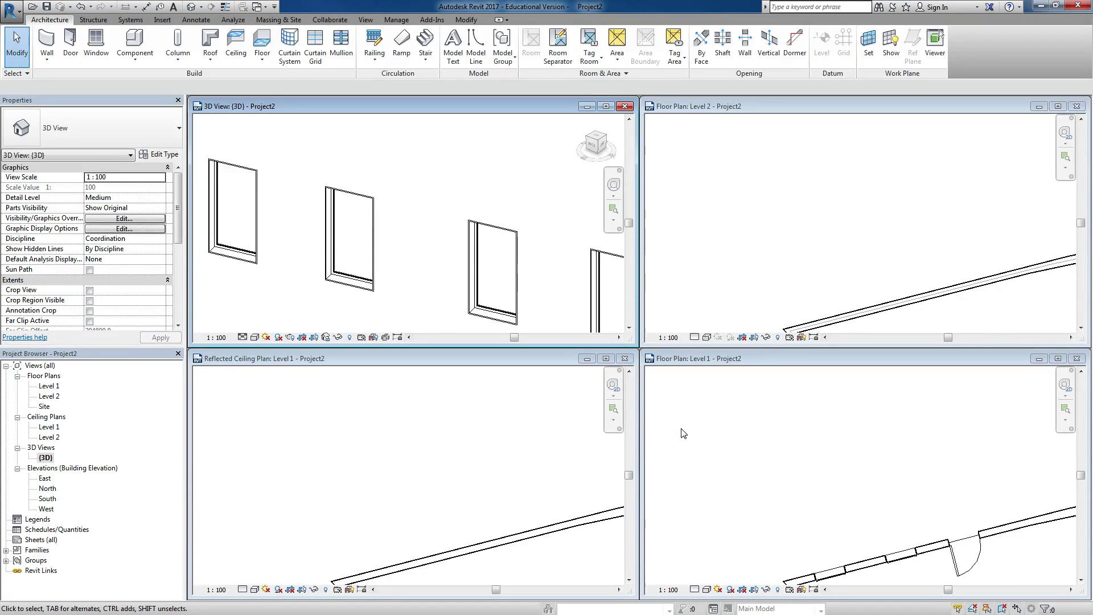
Step: Maximize the 3D view and cycle through all the open views
click(606, 107)
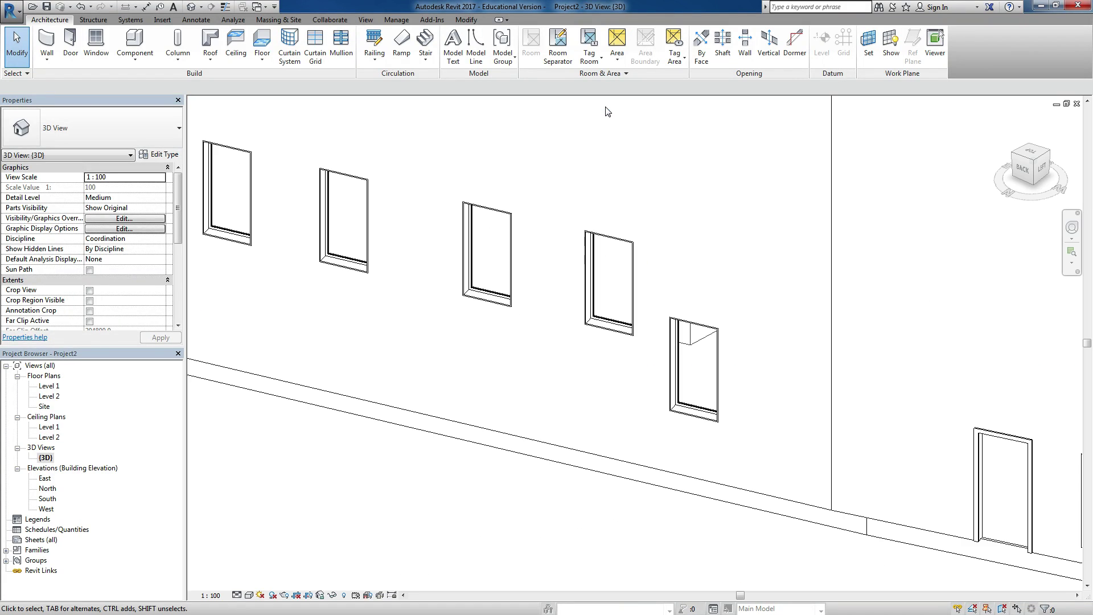
key(ctrl+Tab)
key(ctrl+Tab)
key(ctrl+Tab)
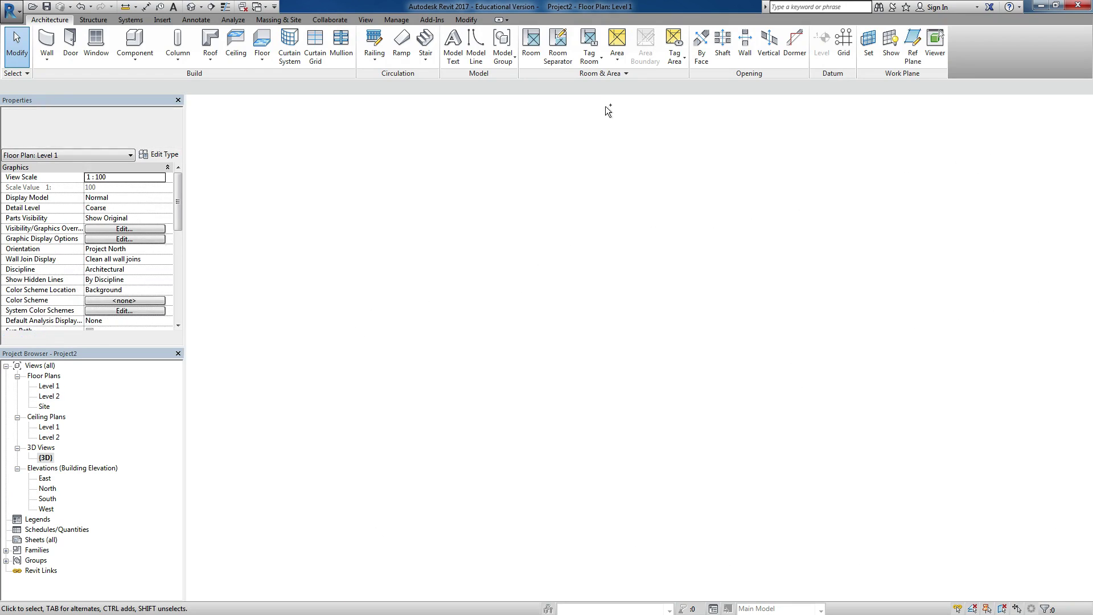
key(ctrl+Tab)
key(ctrl+Tab)
key(ctrl+Tab)
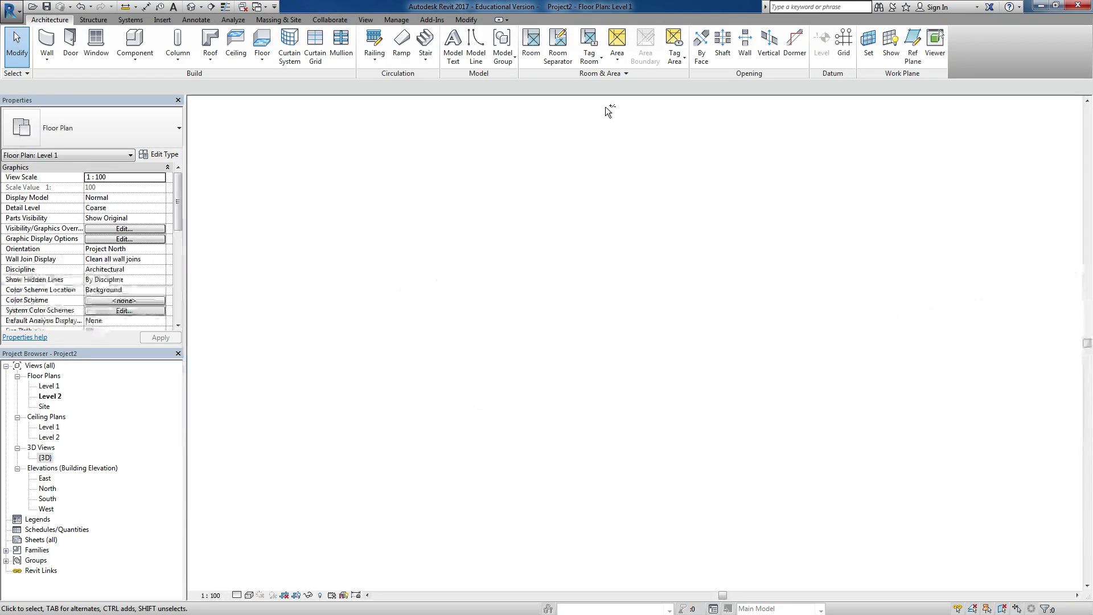
Step: Cycle through the open views to return to the Level 1 floor plan and show the whole building
key(ctrl+Tab)
key(ctrl+Tab)
key(ctrl+Tab)
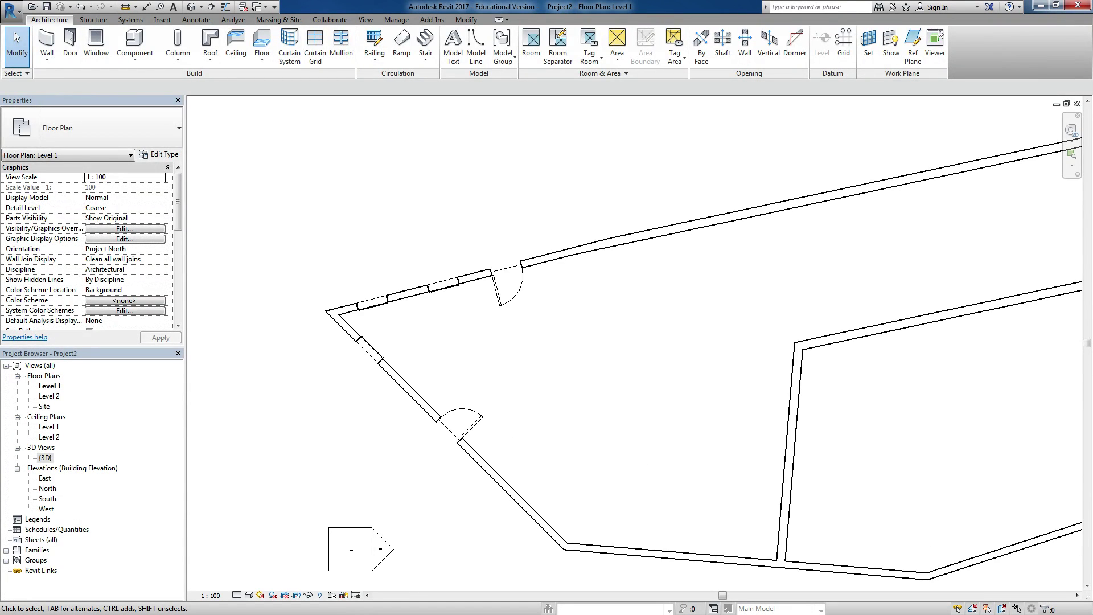
scroll(704, 394, down, 5)
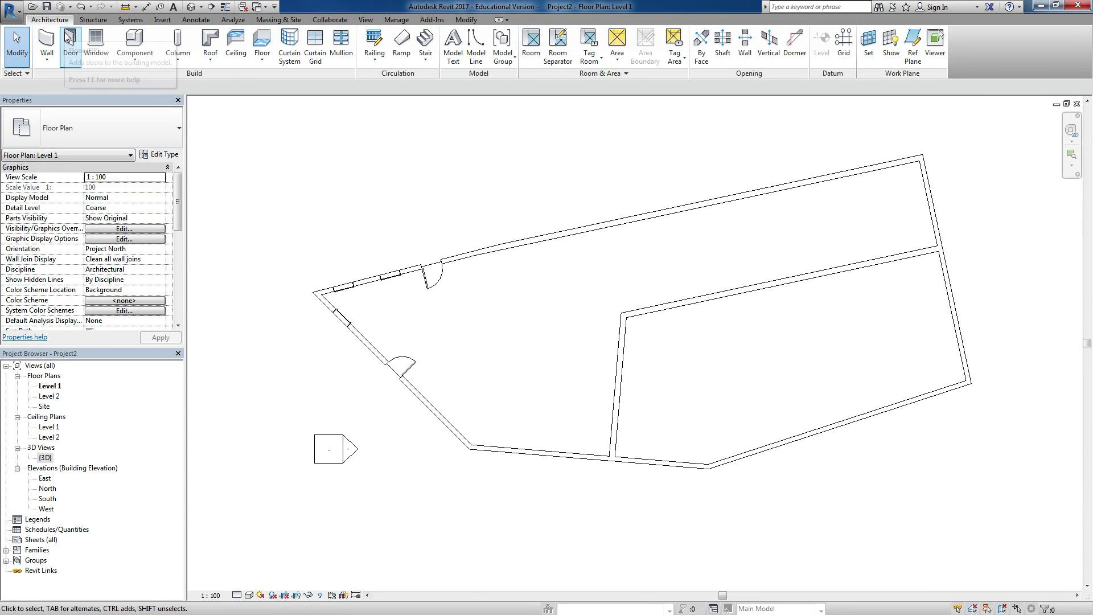
click(264, 59)
click(288, 80)
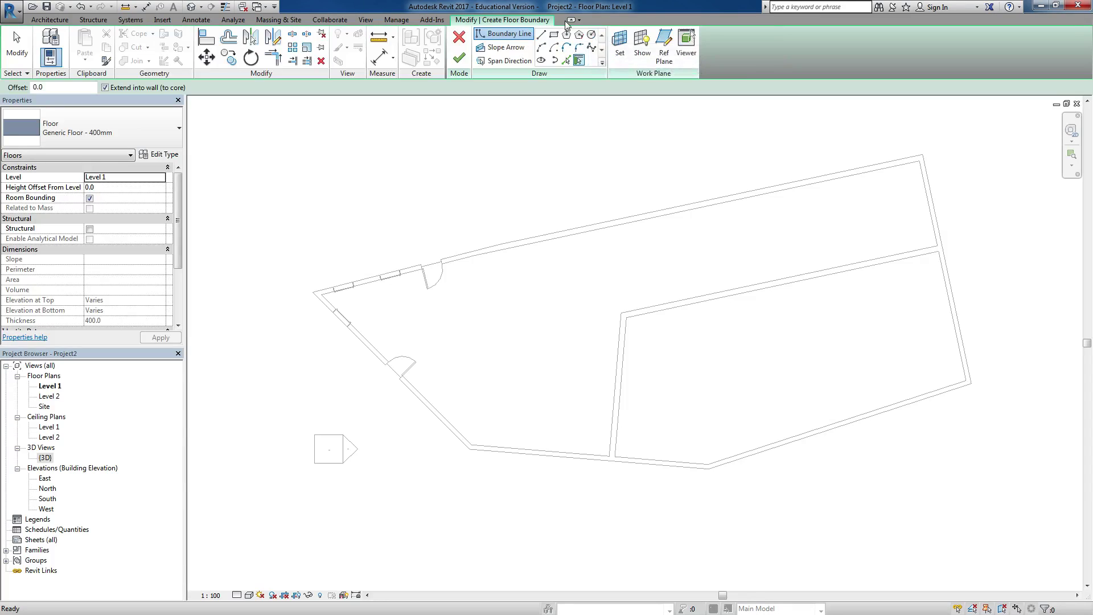
click(541, 35)
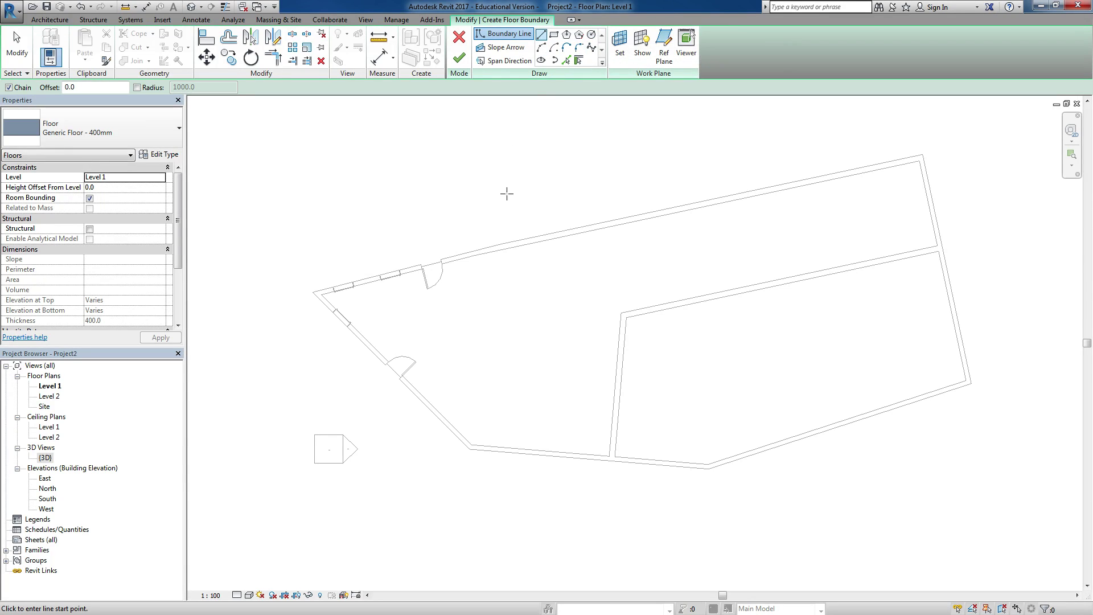
click(553, 36)
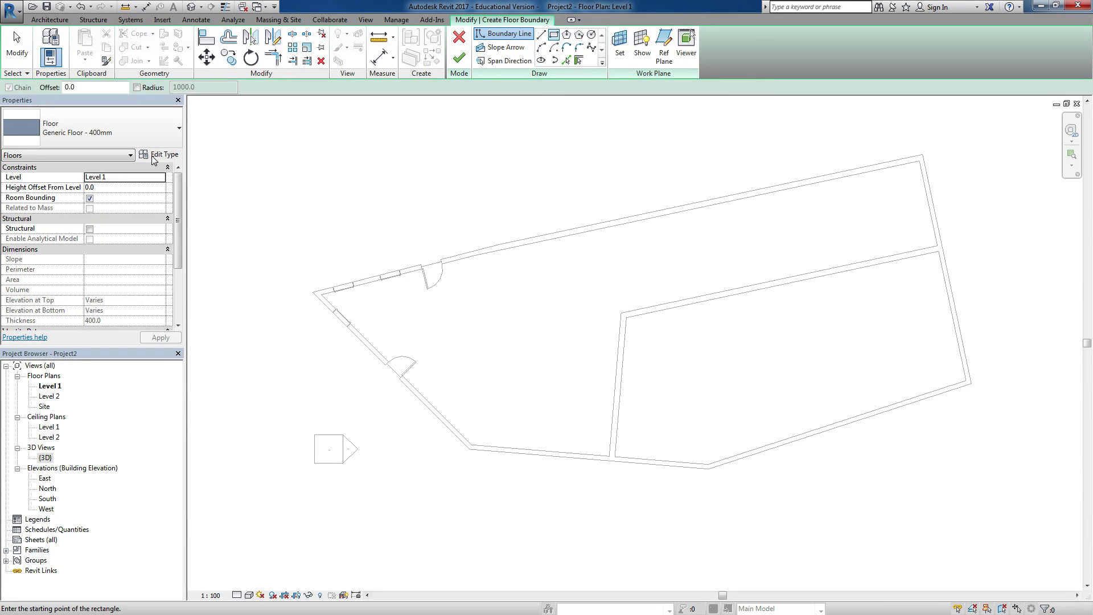
click(459, 37)
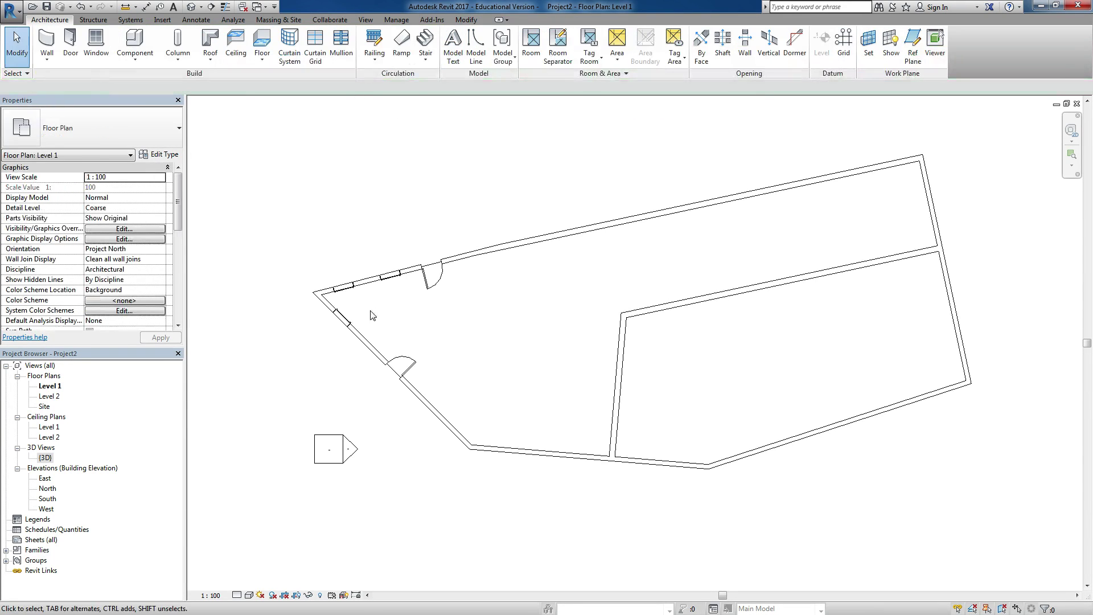
Step: Select the building's existing floor in the plan and look through the available floor types
key(Tab)
key(Tab)
key(Tab)
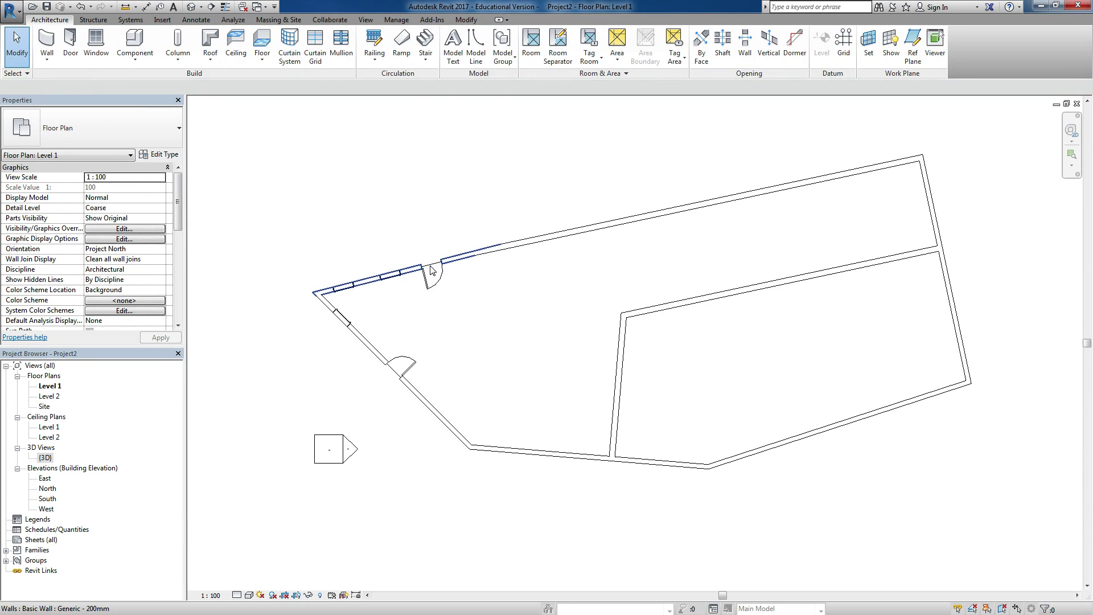
click(433, 270)
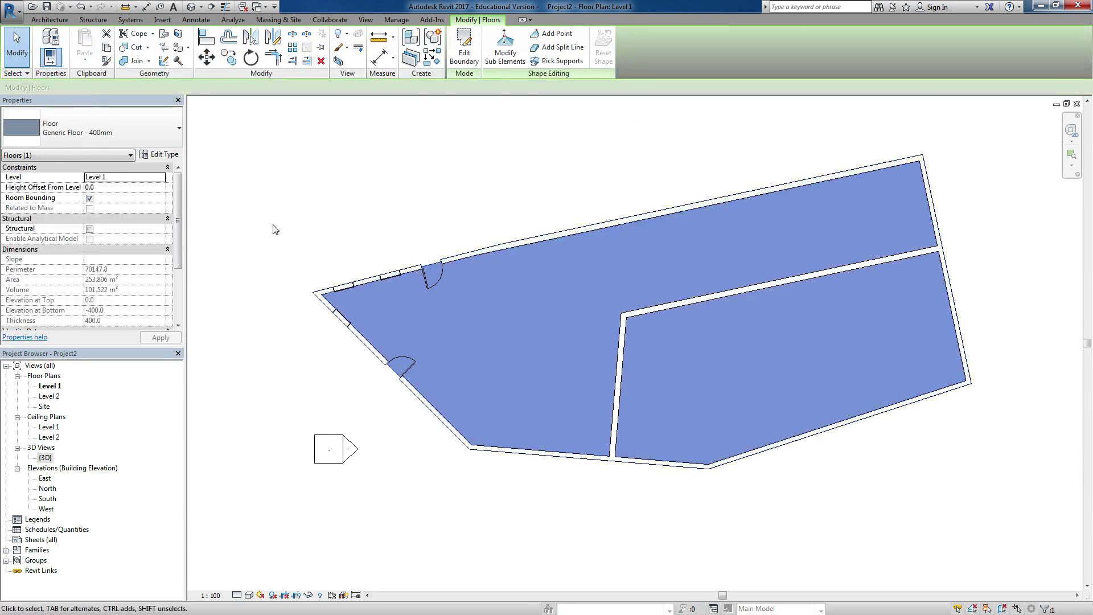
middle_drag(280, 232, 324, 244)
click(121, 125)
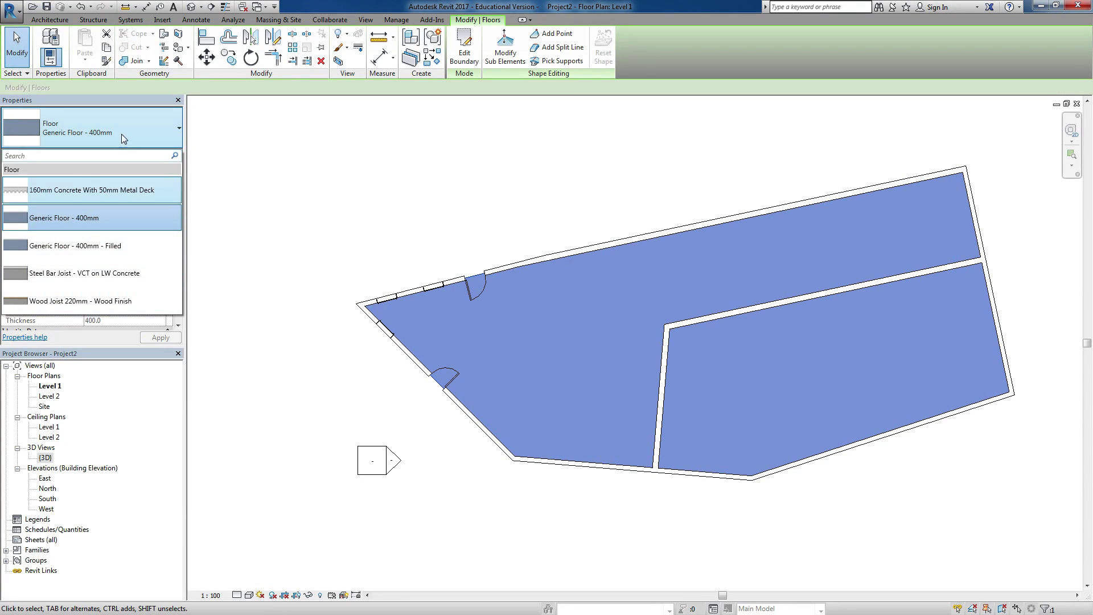
click(148, 136)
Step: Open the type properties of the selected Generic Floor - 400mm and bring up its layer structure
click(160, 154)
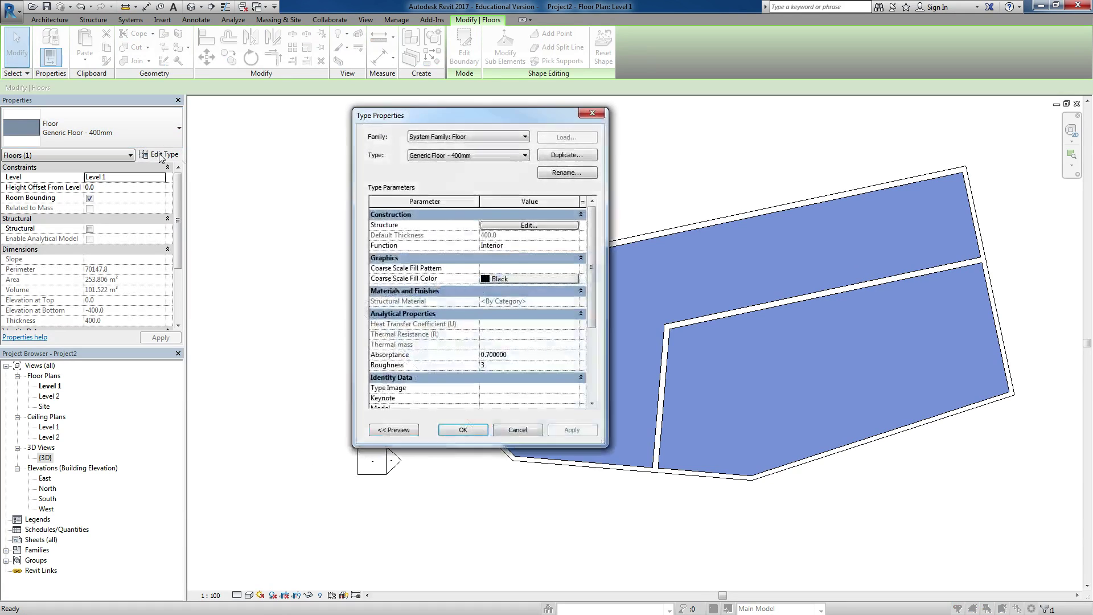
scroll(588, 359, down, 5)
scroll(588, 359, up, 5)
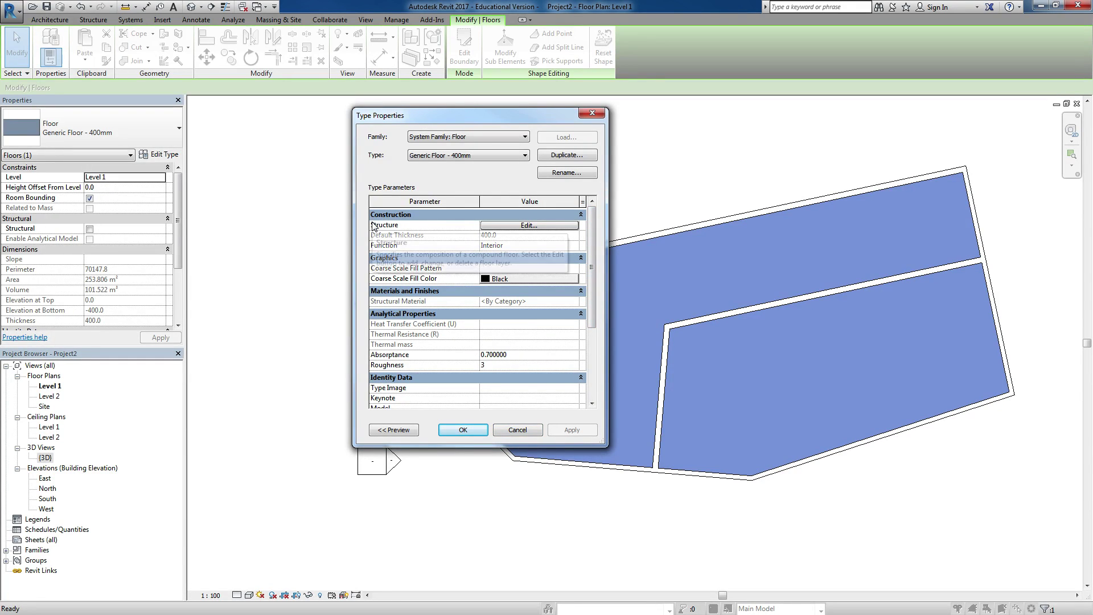
click(496, 227)
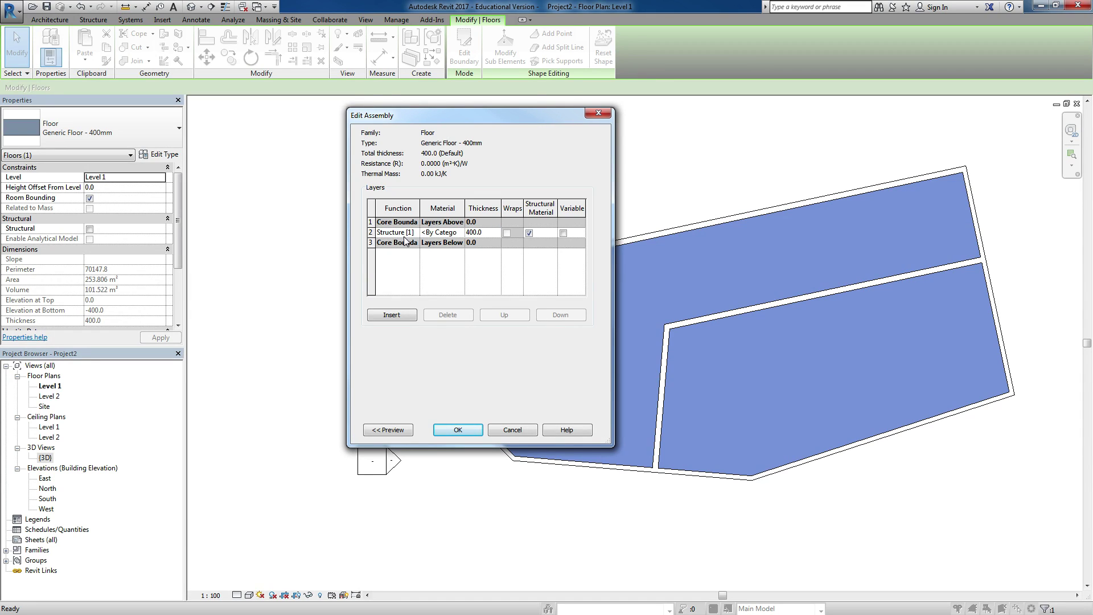
Step: Try inserting two layers in the floor assembly and moving one above the upper core boundary, then discard the edits
click(402, 319)
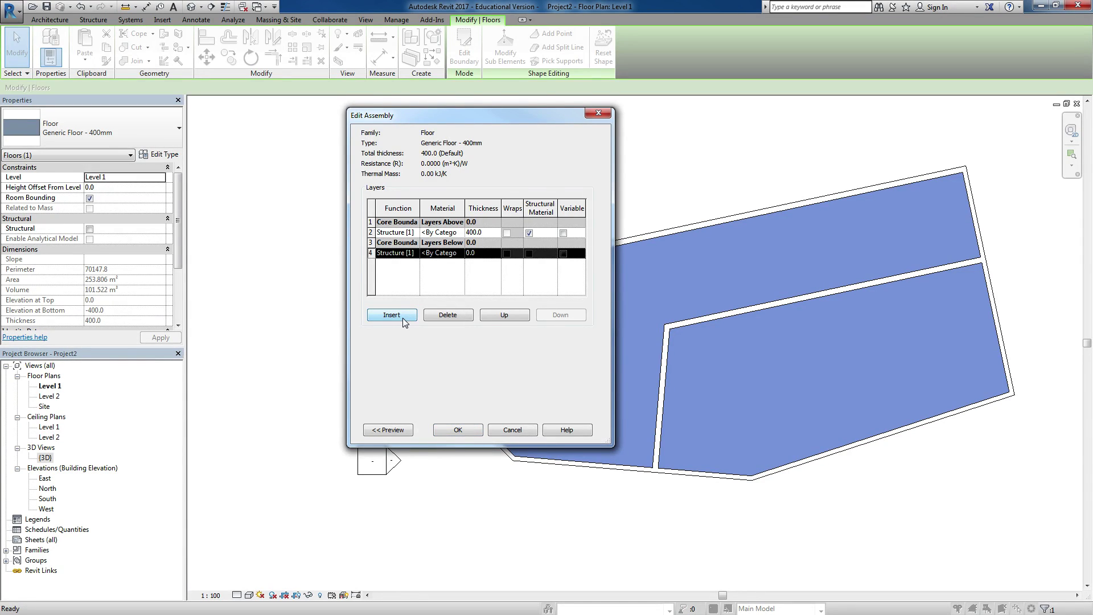
click(402, 316)
click(395, 256)
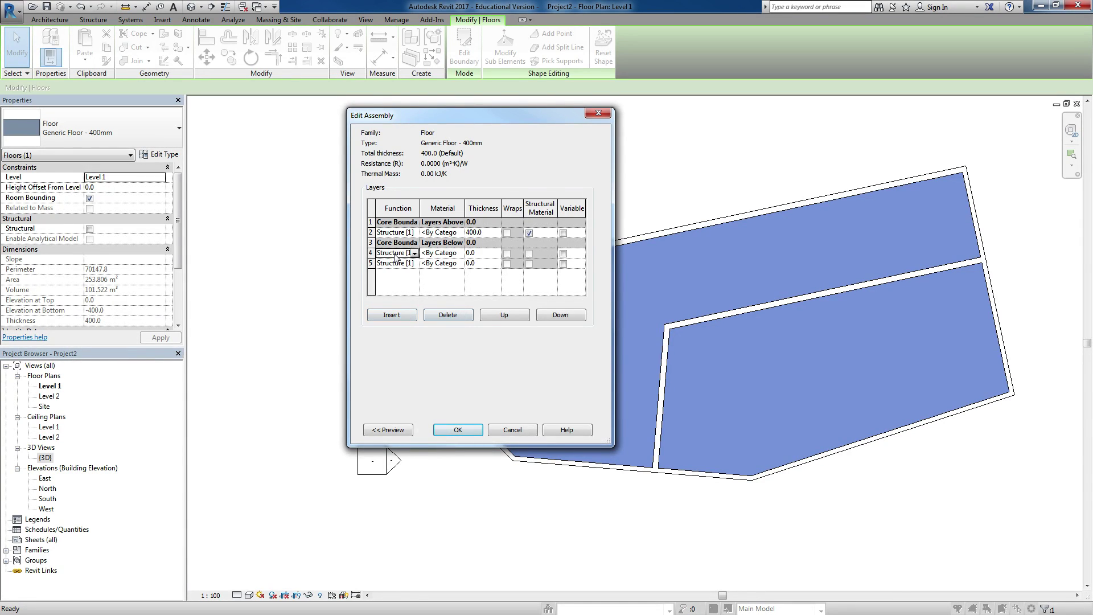
click(485, 253)
click(494, 316)
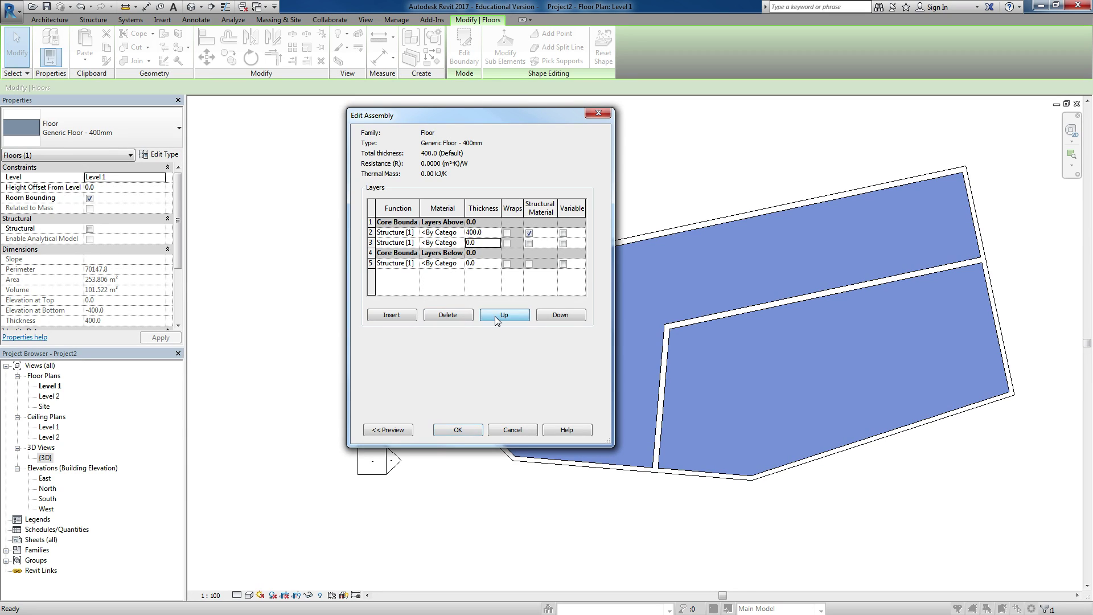
click(494, 316)
click(494, 316)
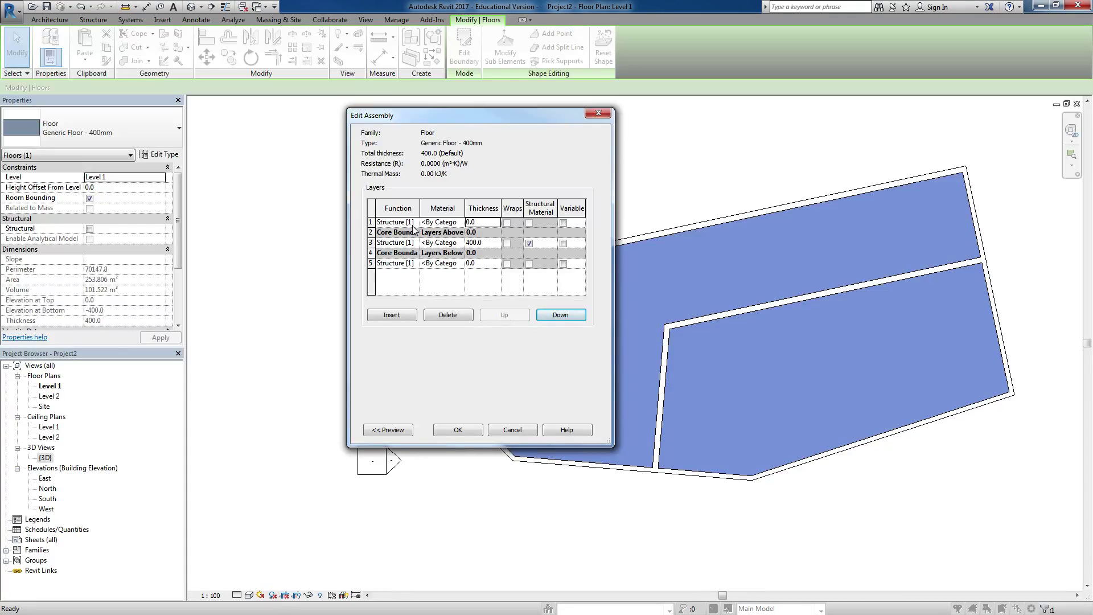
click(518, 431)
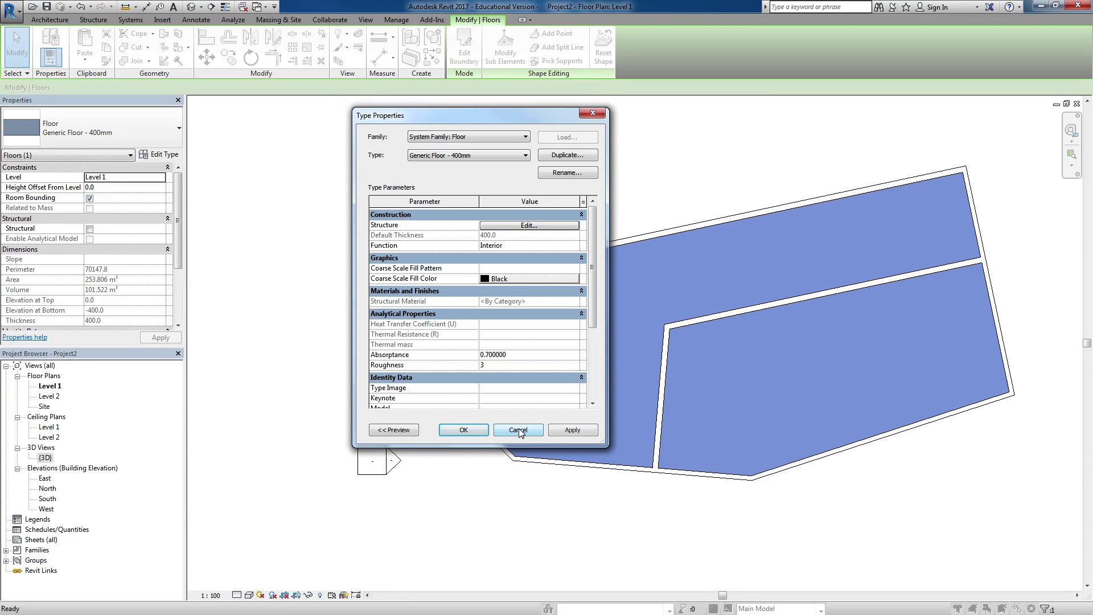
Step: Preview the floor type in its section view, close the type properties without changes and deselect the floor
click(383, 433)
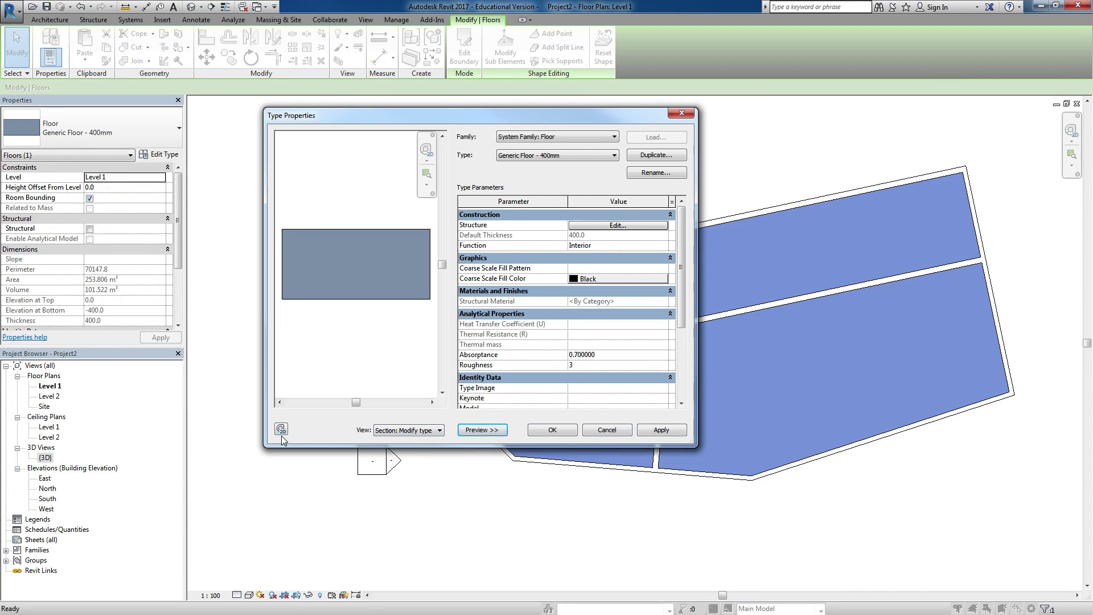
click(419, 432)
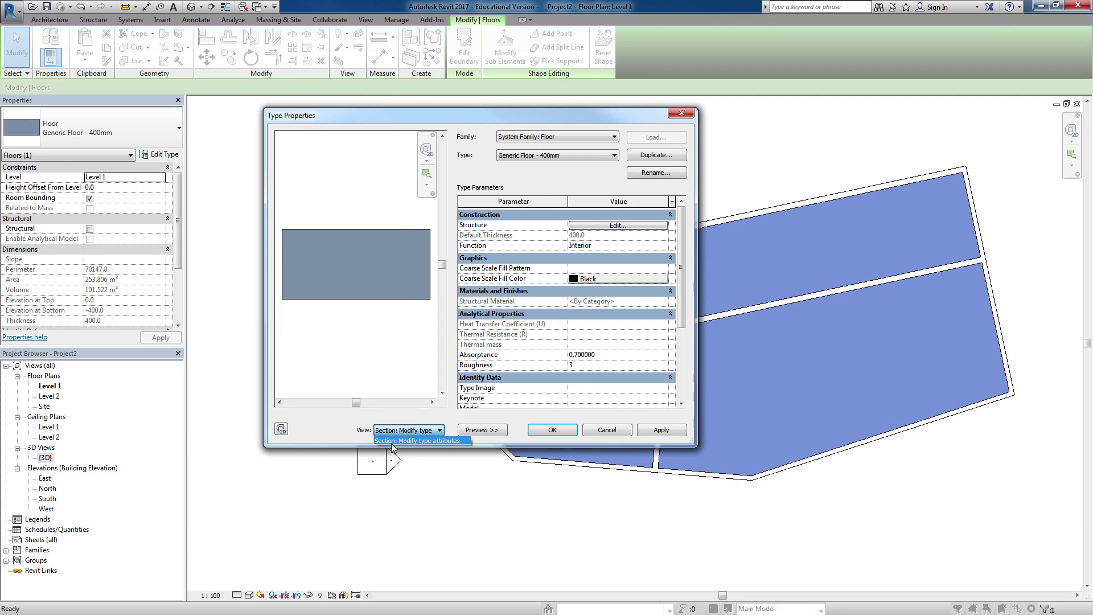
click(392, 441)
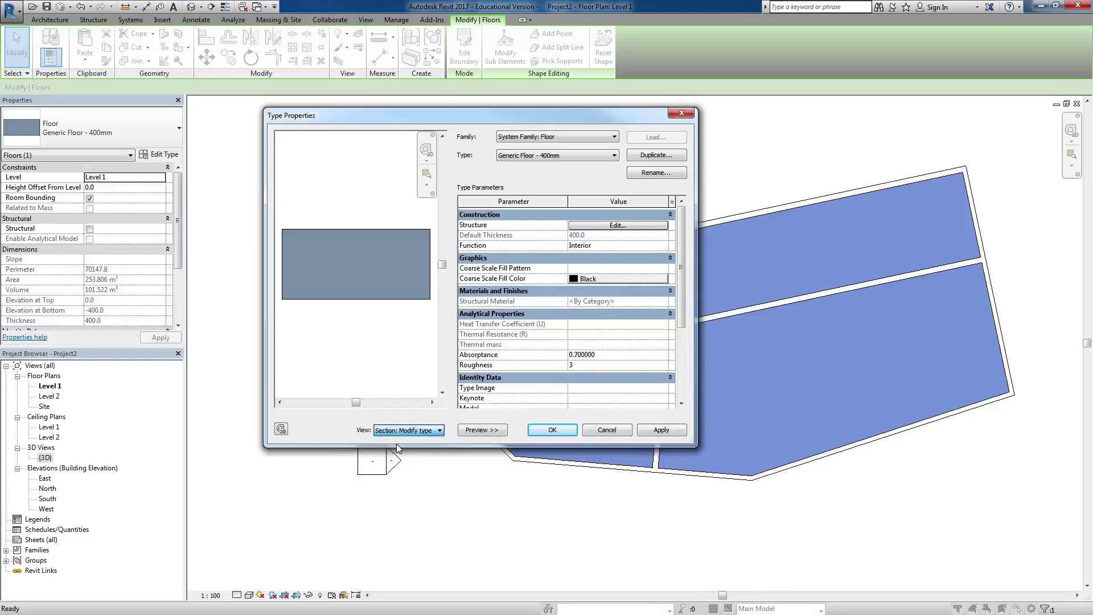
click(600, 432)
click(607, 431)
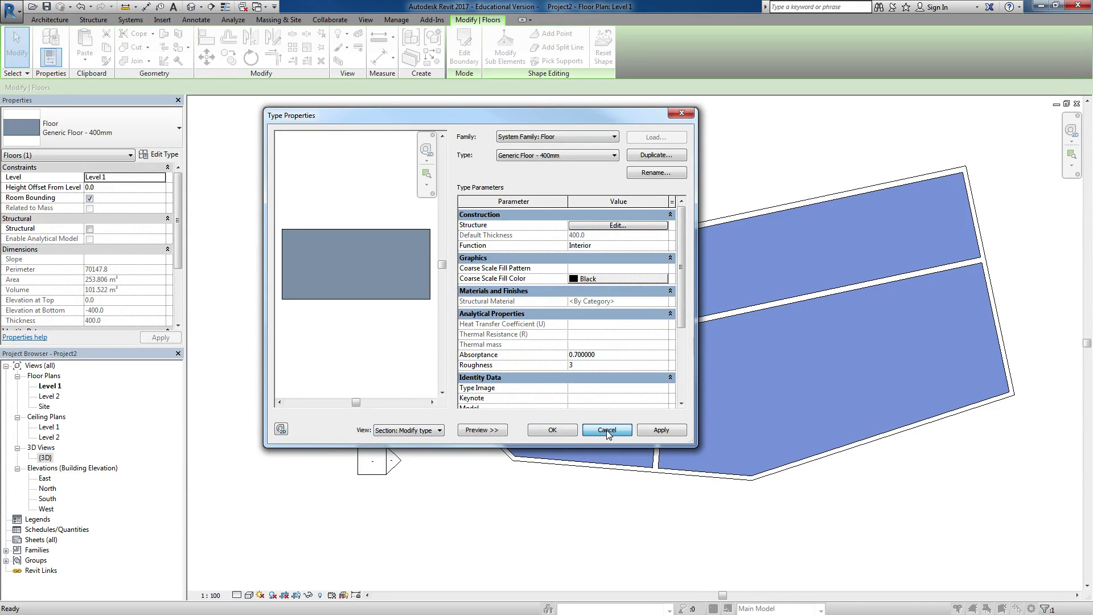
click(606, 429)
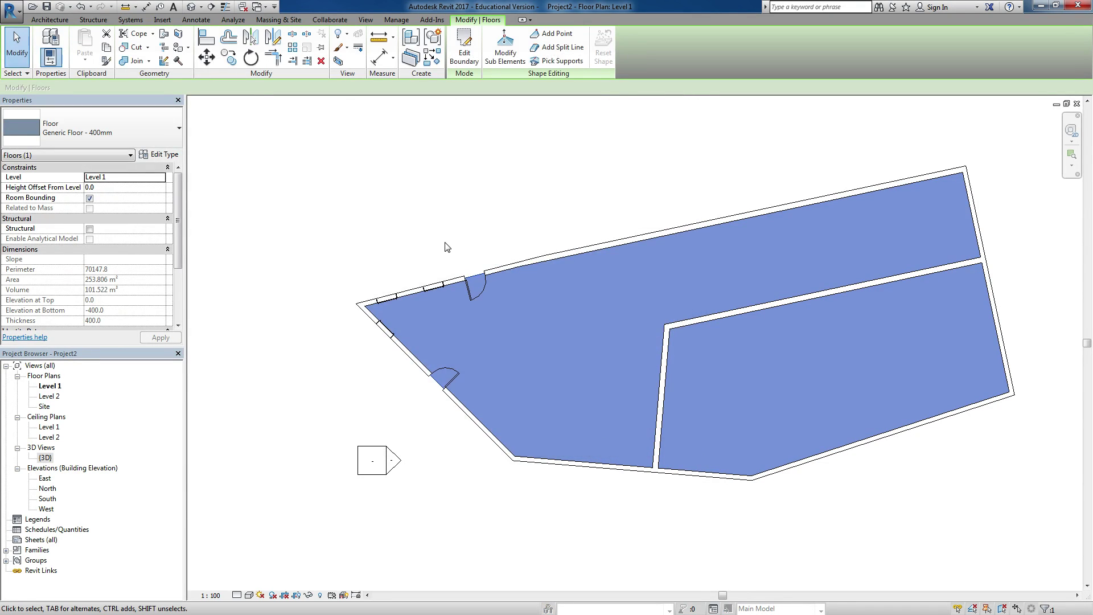
middle_drag(446, 244, 325, 220)
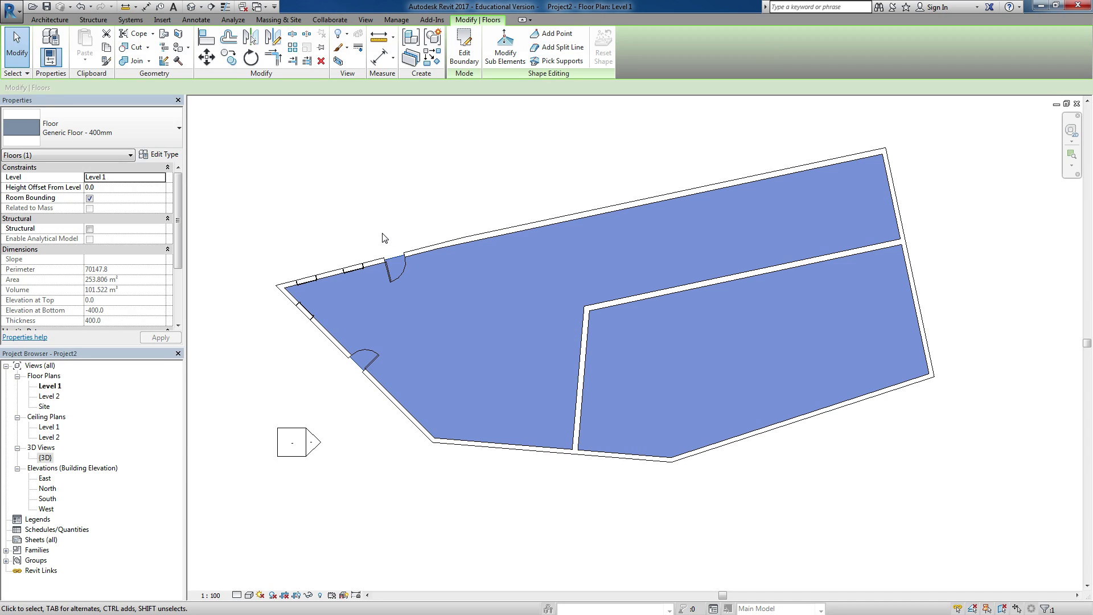
click(241, 222)
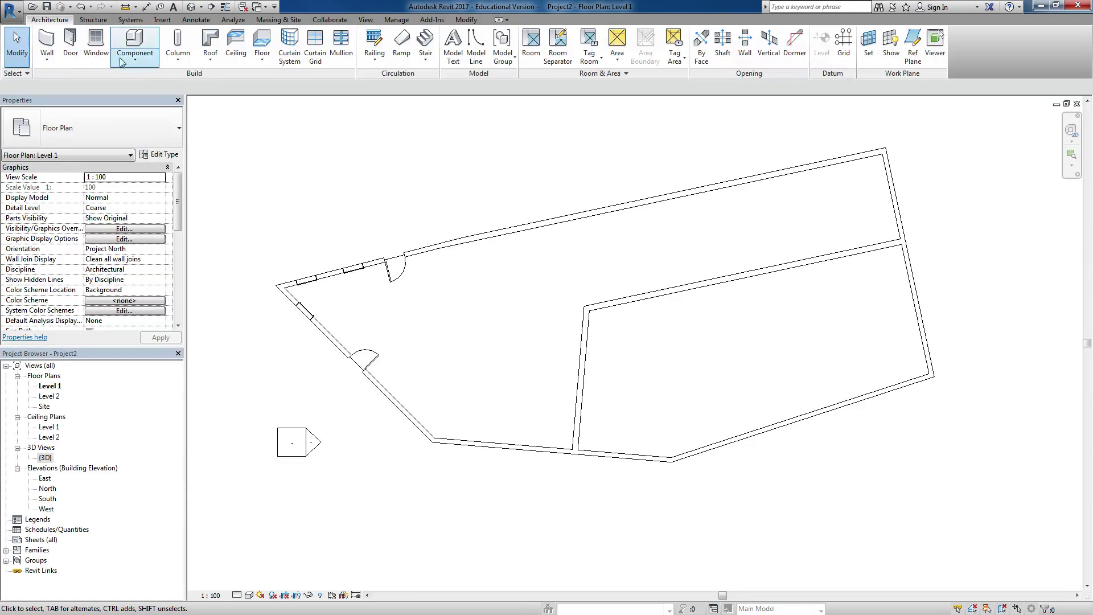
Step: Open the 3D view and delete the building's existing roof
click(210, 60)
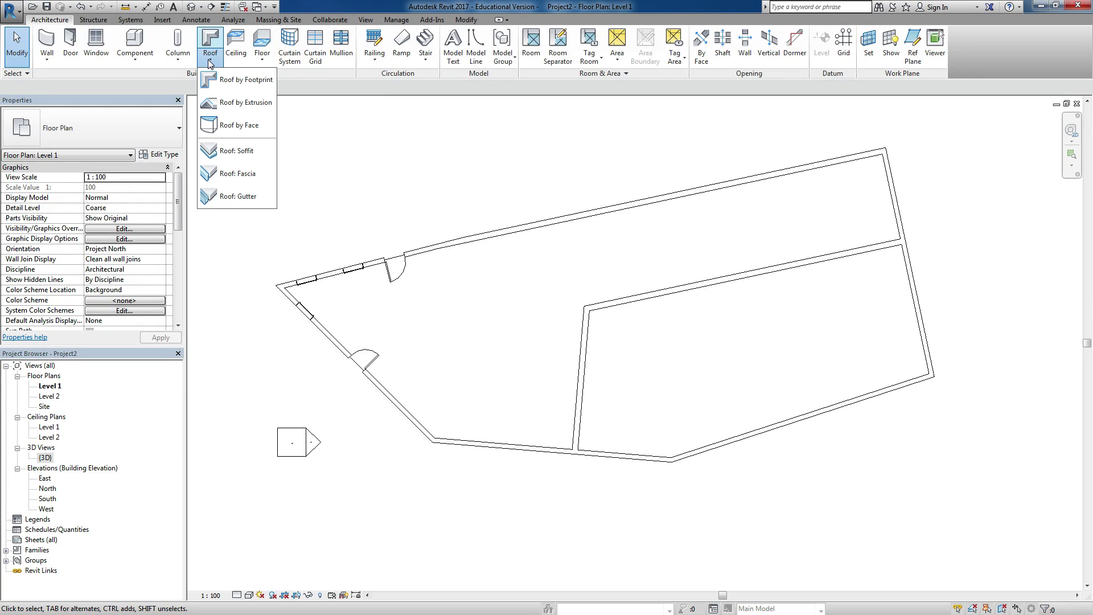
click(390, 180)
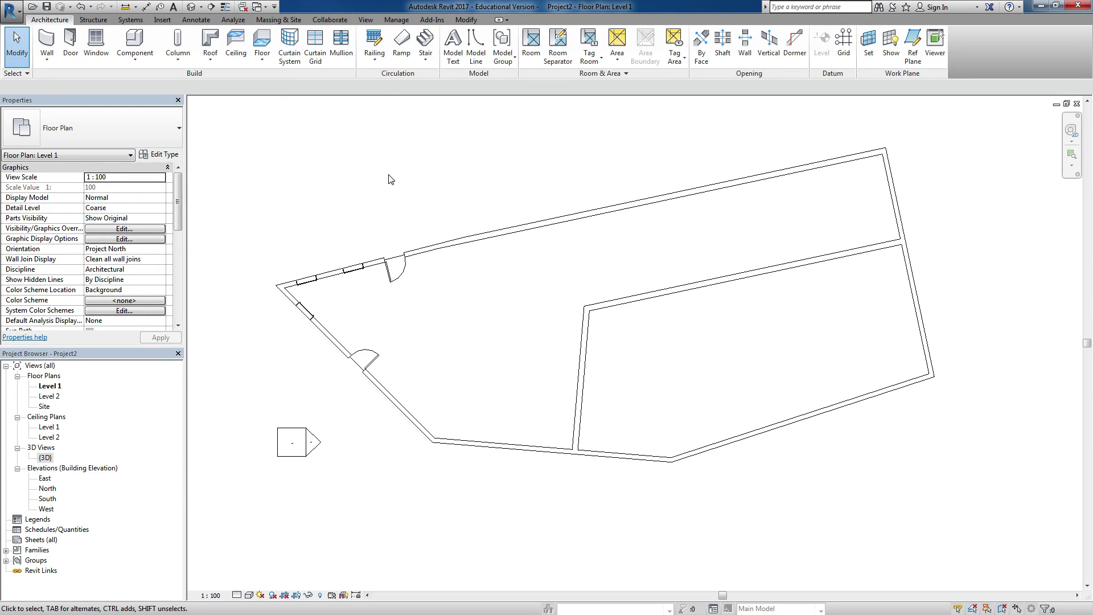
double_click(46, 457)
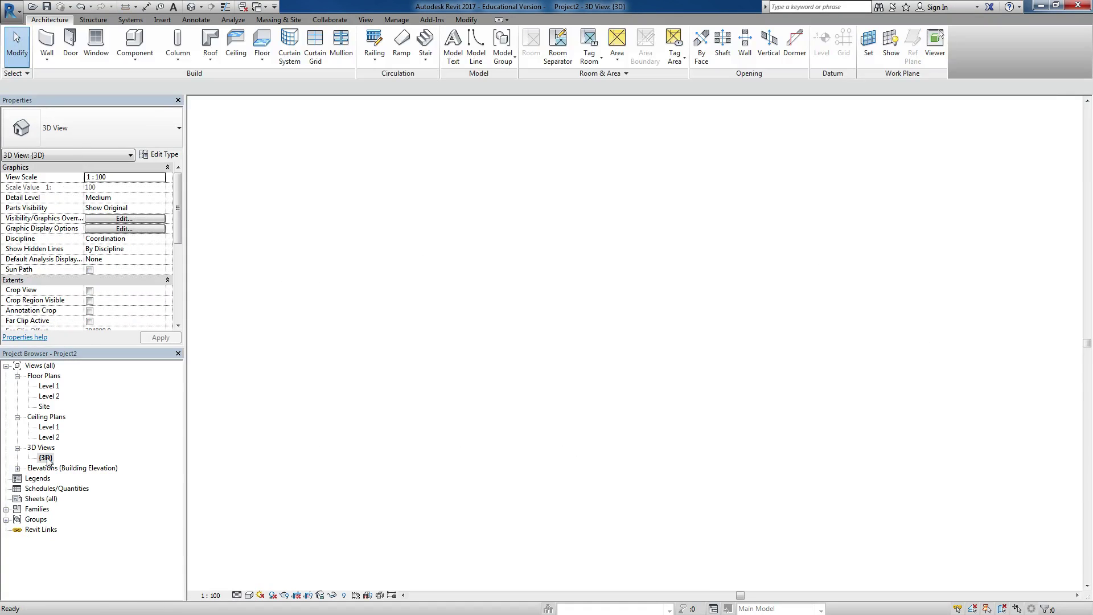
scroll(703, 256, down, 5)
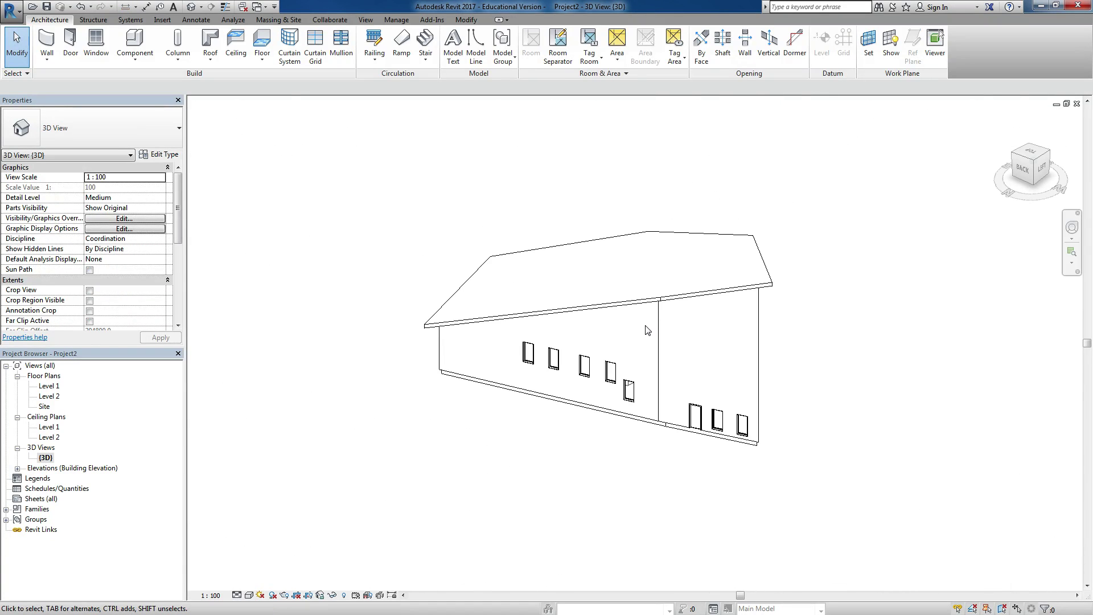
shift+middle_drag(646, 330, 749, 279)
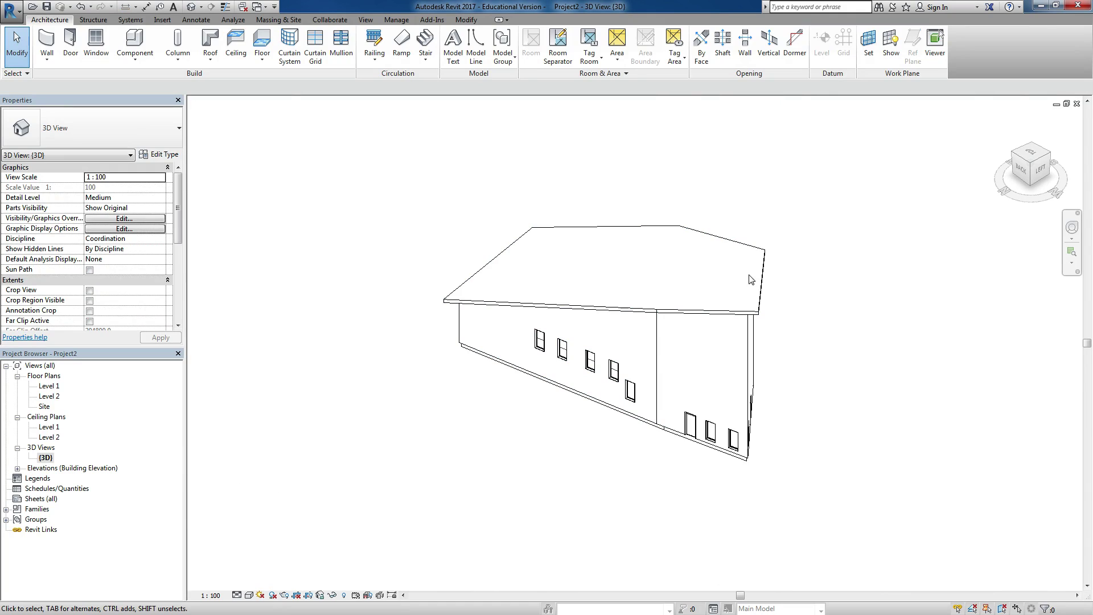
click(760, 255)
key(Delete)
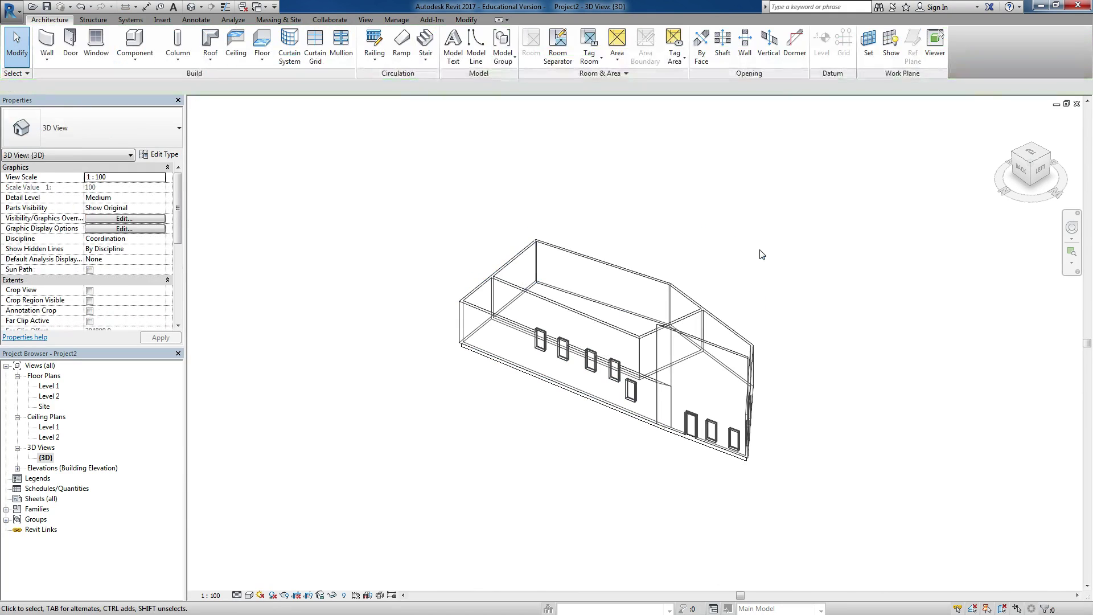
Step: Open the Level 1 floor plan and start a roof by footprint, moving its base to Level 2
double_click(60, 387)
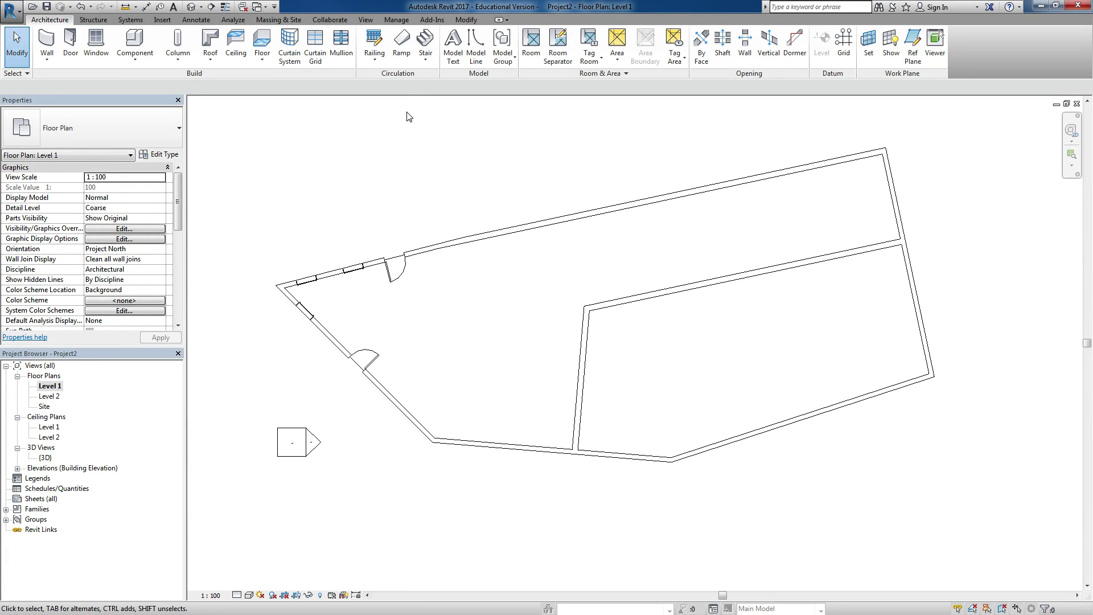
click(214, 50)
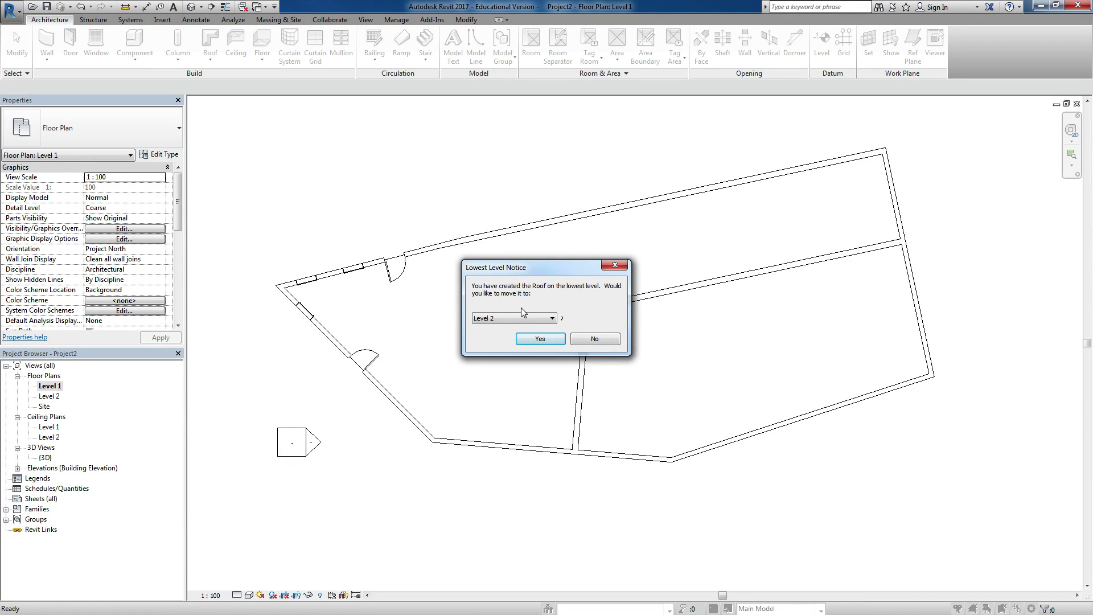
click(527, 339)
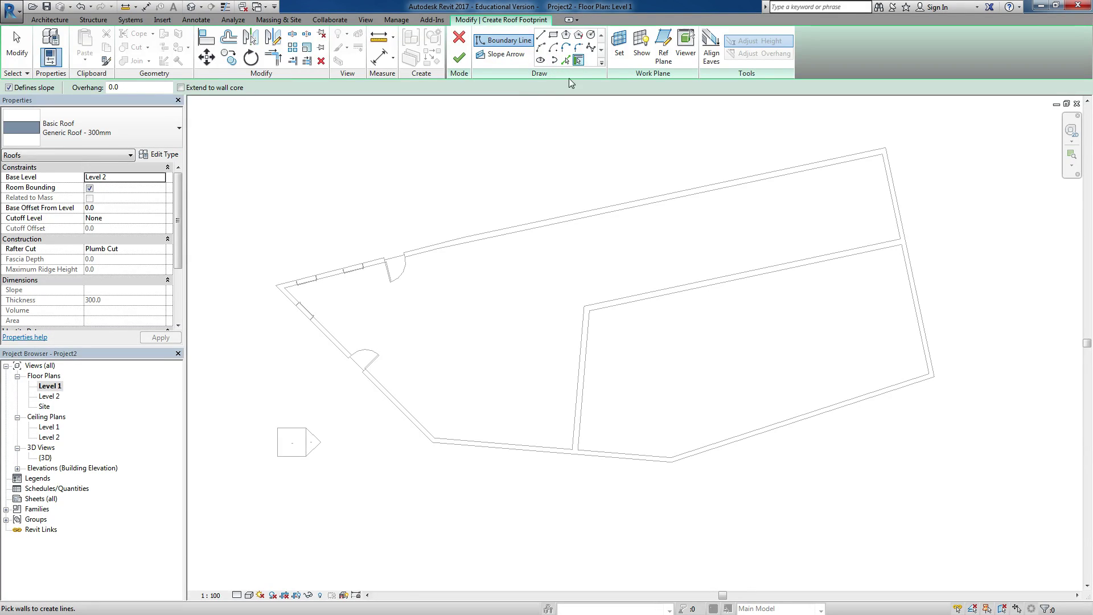
Step: Create the roof boundary from picked lines along the whole outer wall chain, with no defined slope and a 600 mm outward offset
click(567, 61)
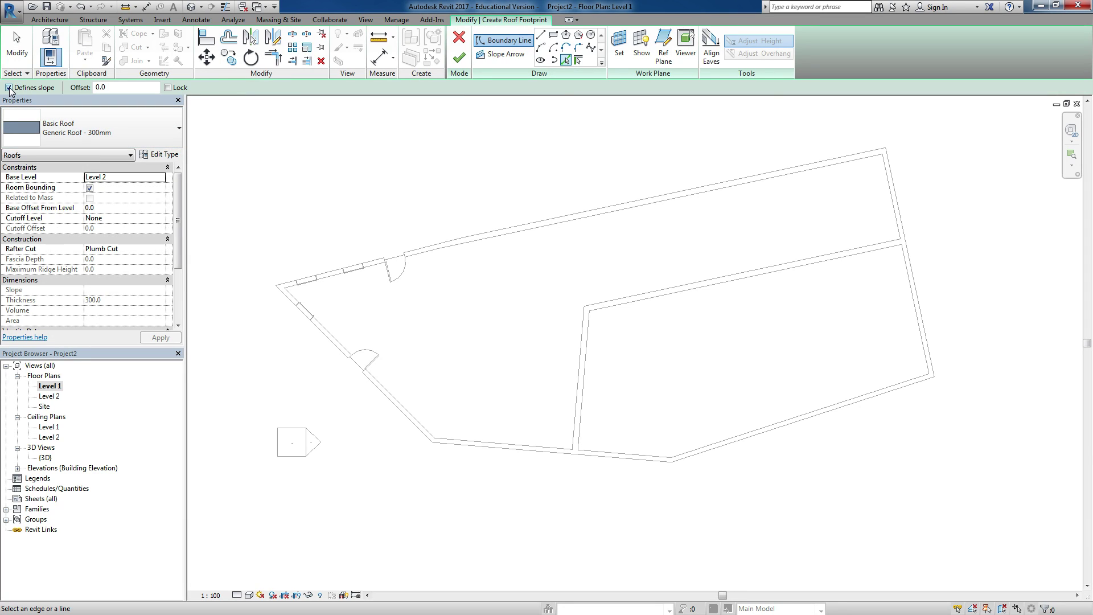
click(9, 88)
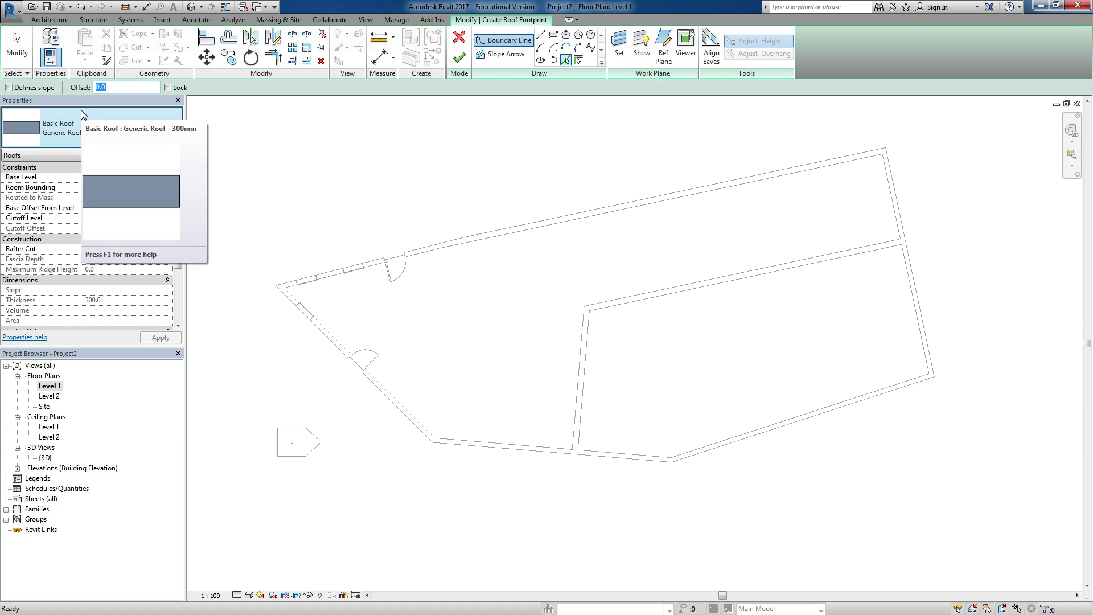
text(600)
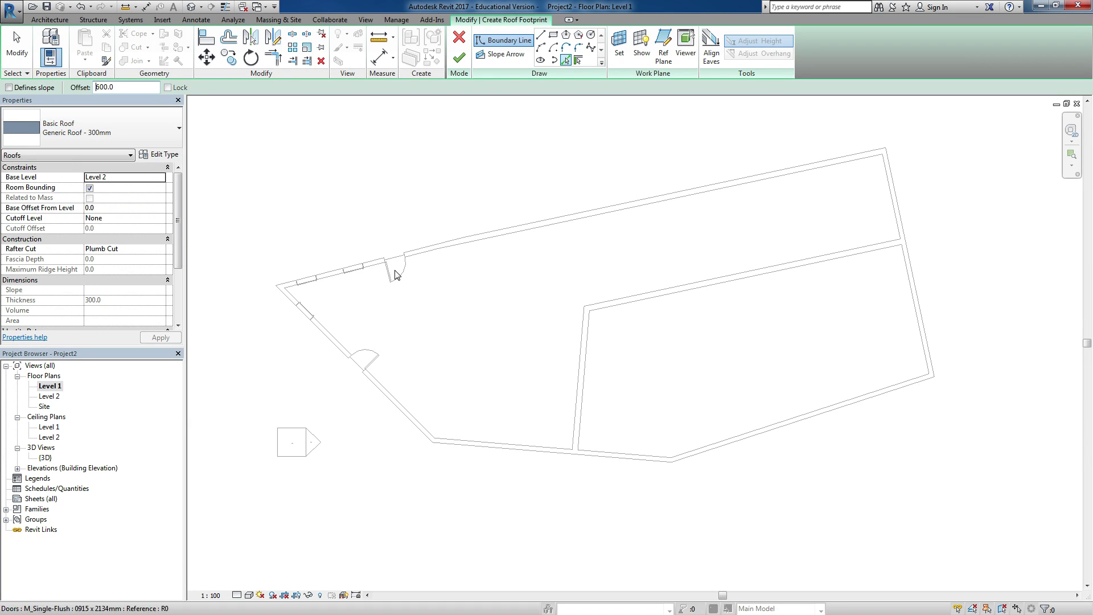
middle_drag(486, 291, 473, 305)
scroll(473, 305, down, 1)
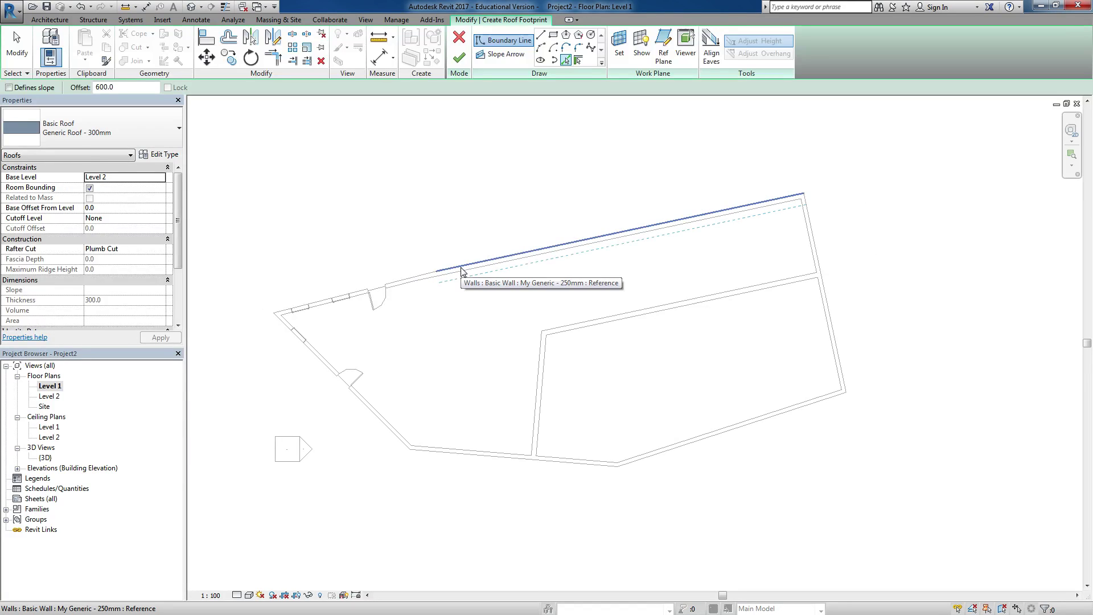
key(Tab)
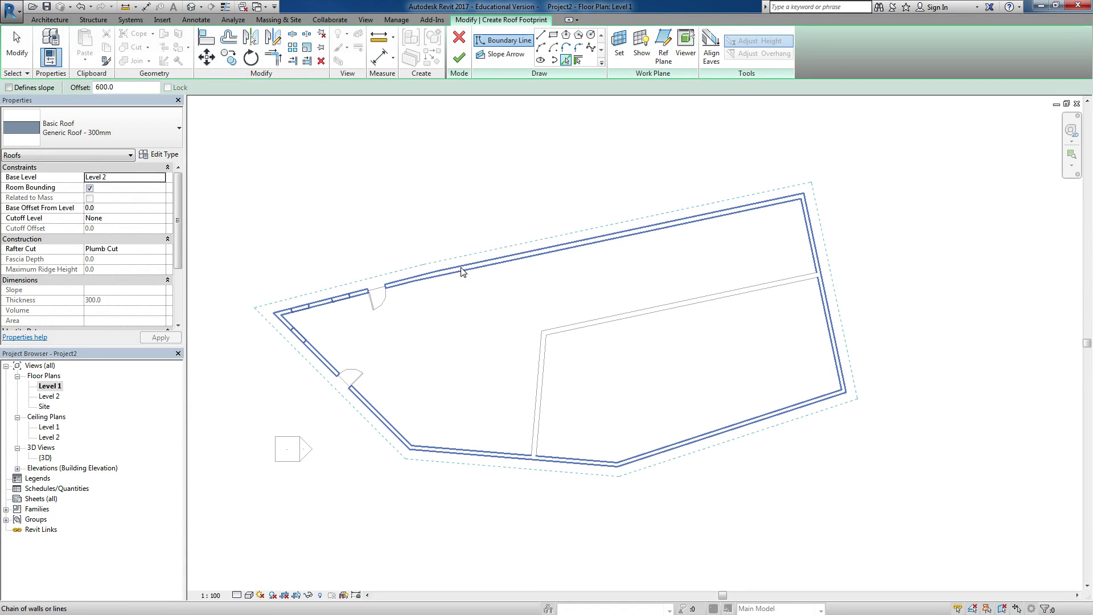
click(462, 272)
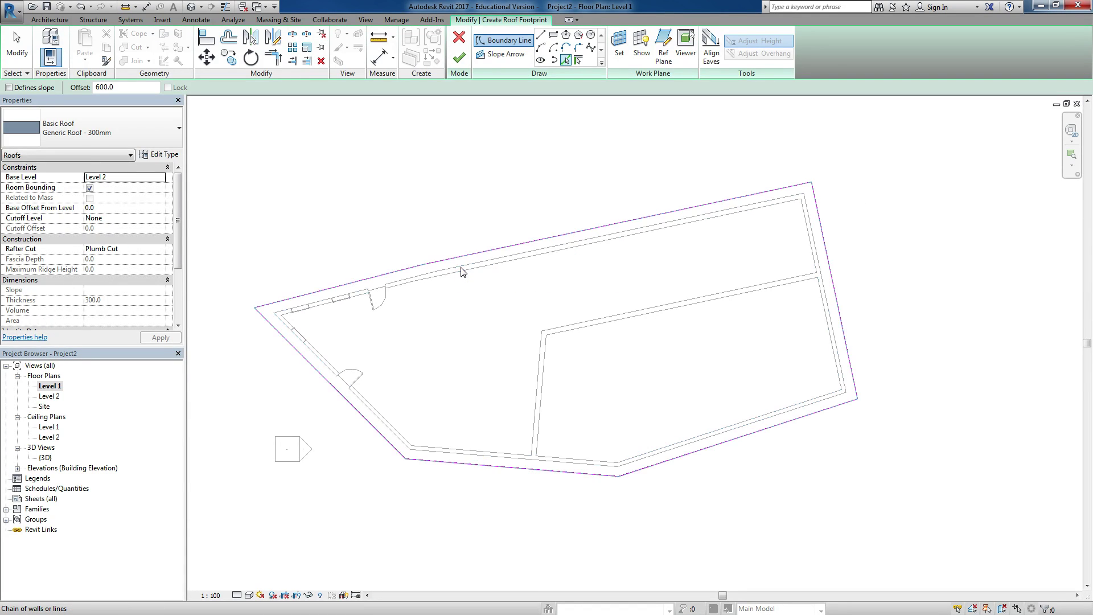
click(566, 238)
scroll(453, 263, up, 2)
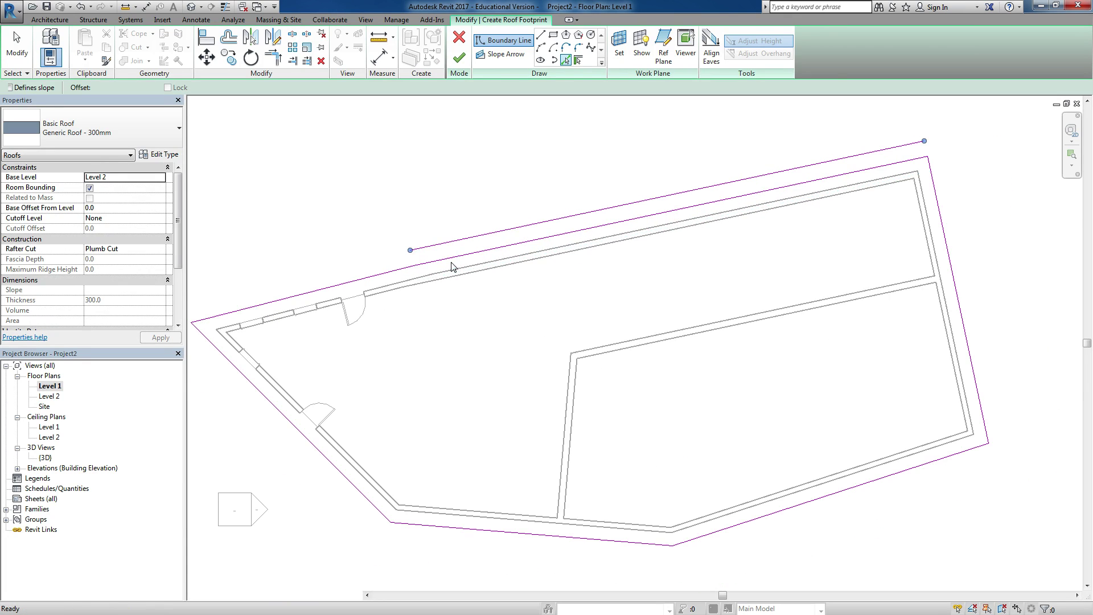
scroll(452, 265, up, 2)
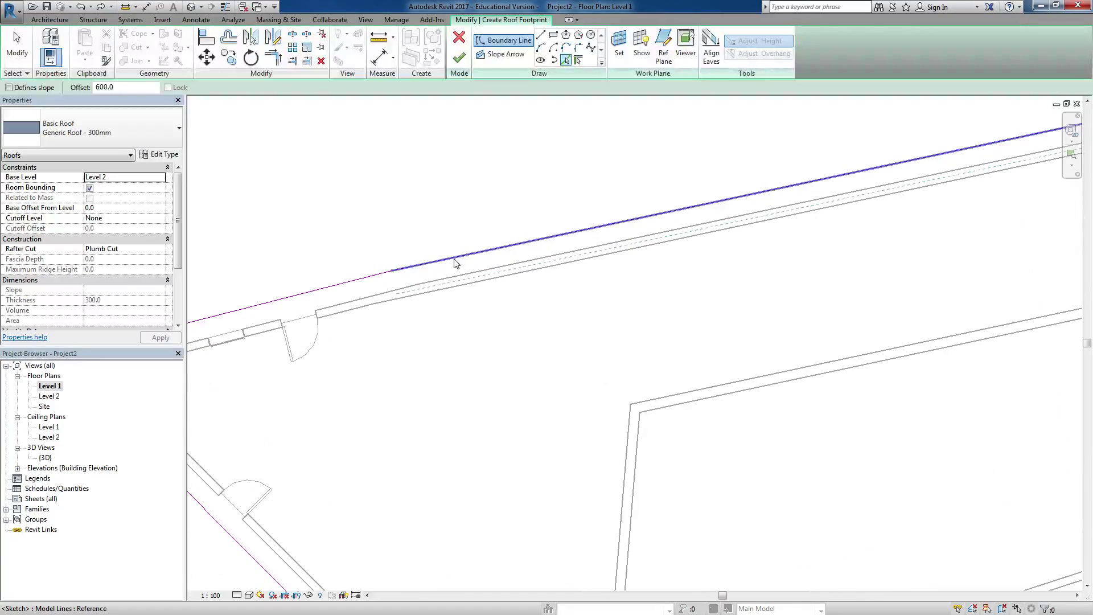
key(Escape)
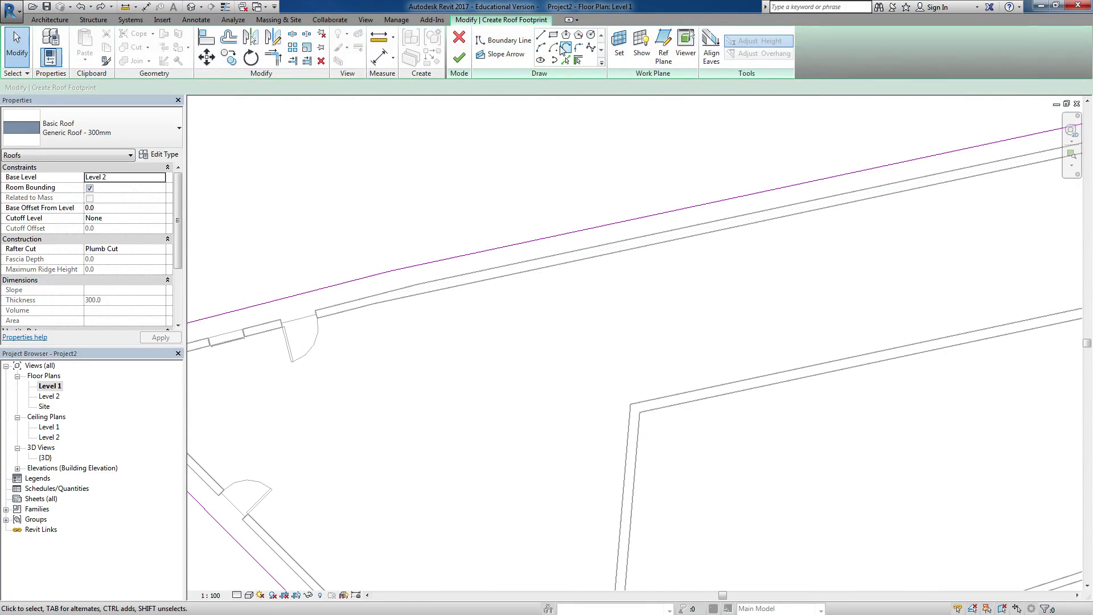
Step: Select the long upper boundary line and inspect its offset from the wall at the building's upper-right corner
click(454, 263)
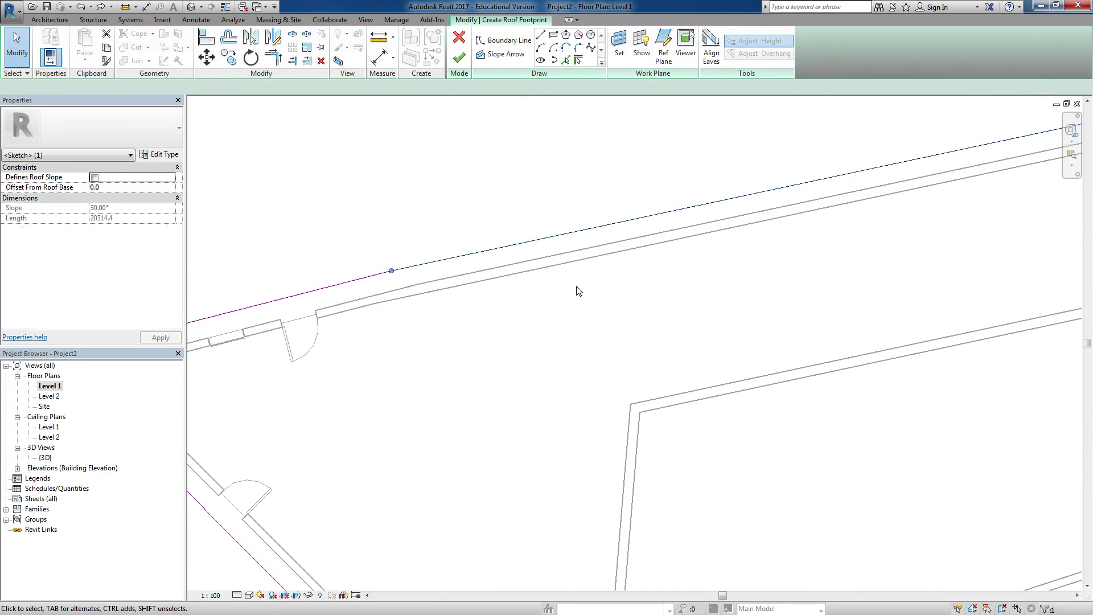
scroll(402, 309, down, 3)
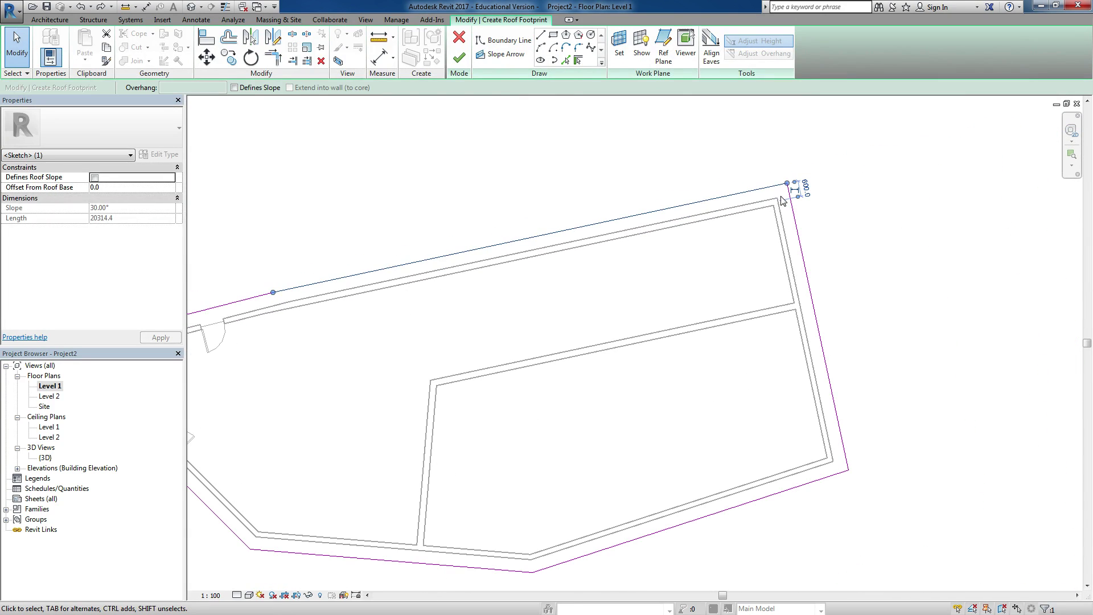
scroll(781, 201, up, 3)
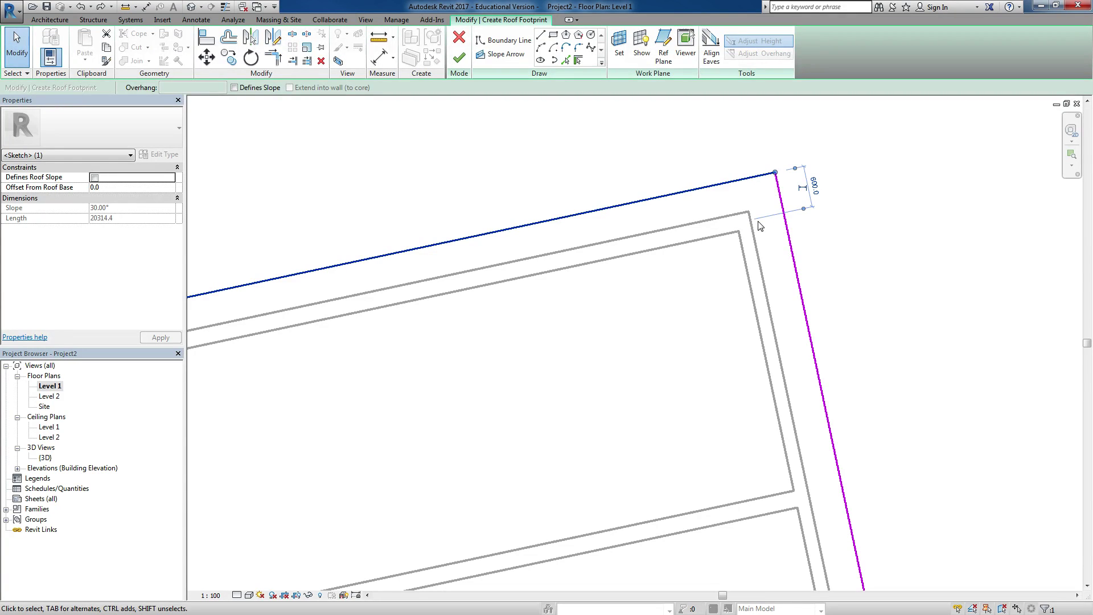
scroll(740, 239, down, 5)
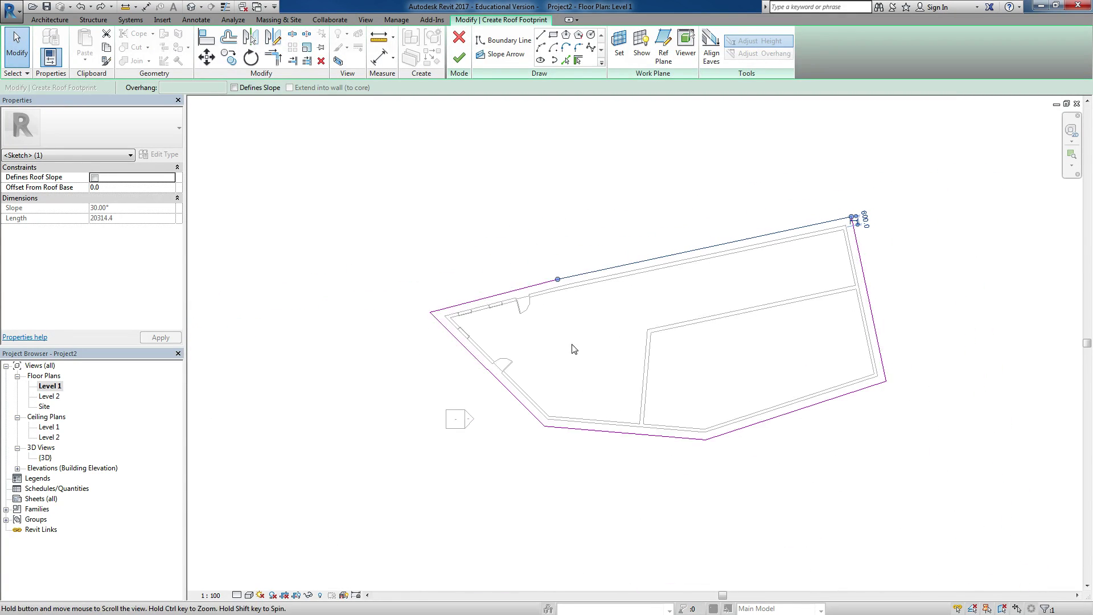
Step: Move the lower-left diagonal boundary line well outward and shift the lower boundary line to about 1300 mm from the wall
mouse_move(535, 323)
mouse_down()
mouse_move(472, 350)
mouse_move(381, 344)
mouse_up()
drag(645, 370, 638, 378)
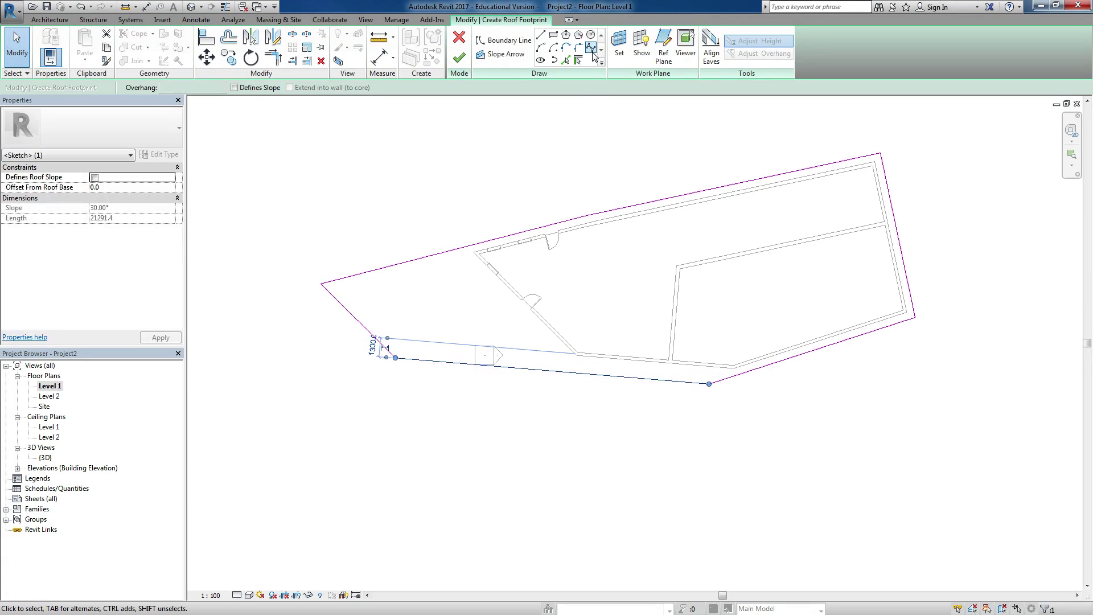
click(440, 270)
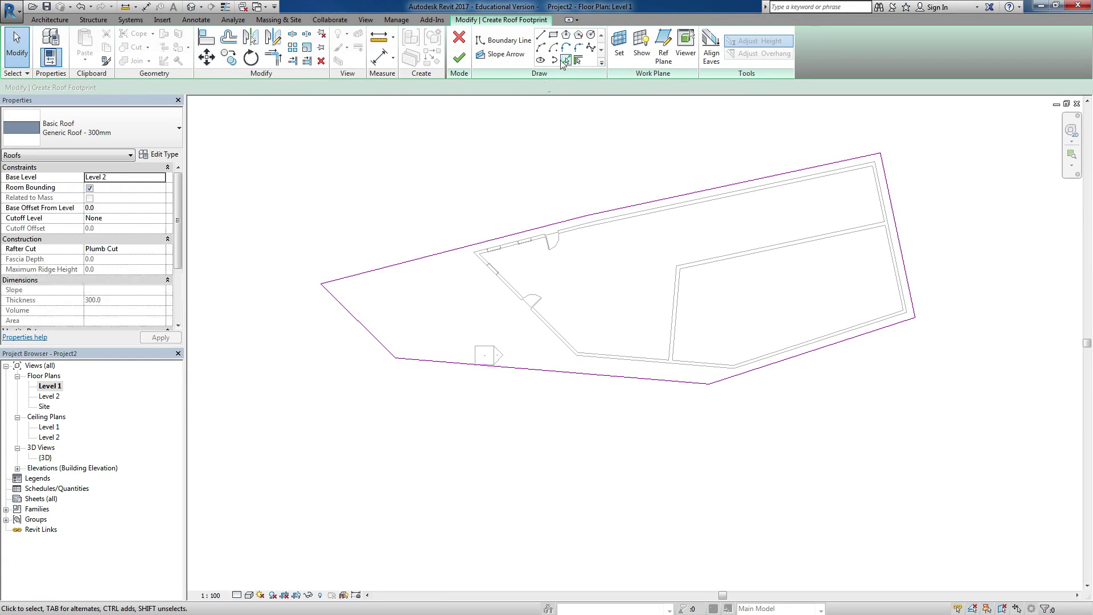
Step: Sketch a closed four-sided opening inside the roof's left overhang with straight boundary lines, its lower side about 6160 mm long
click(540, 35)
click(462, 277)
click(389, 296)
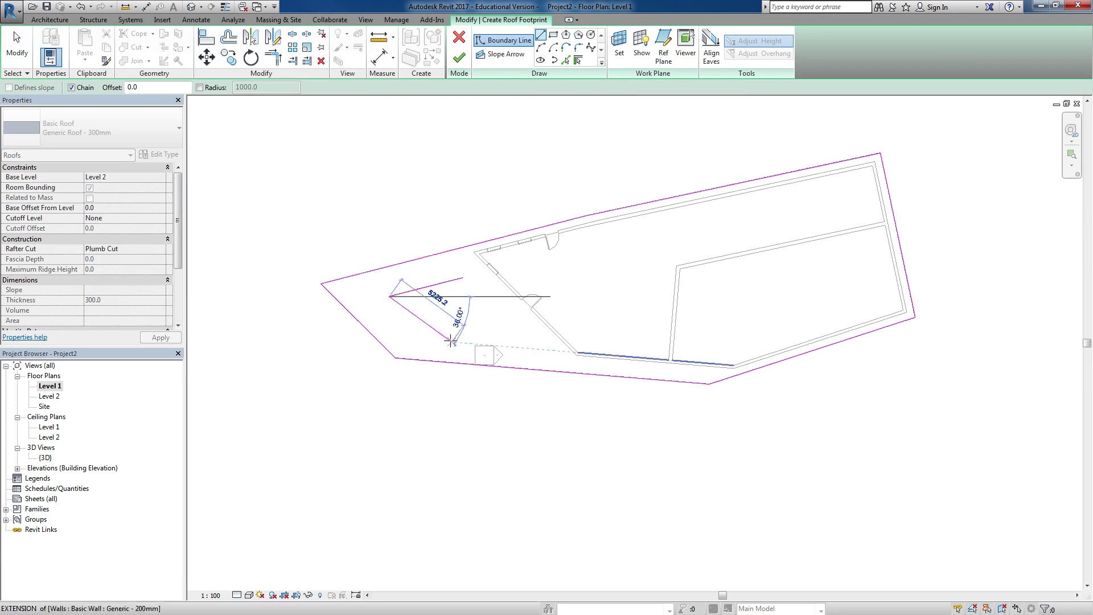
click(437, 336)
click(526, 348)
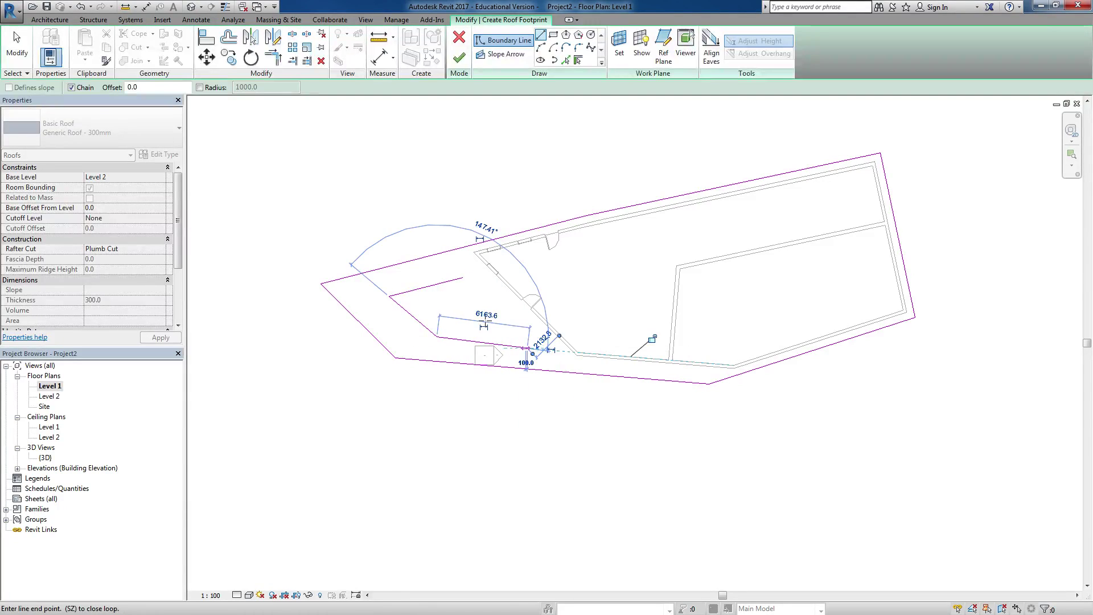
click(462, 279)
key(Escape)
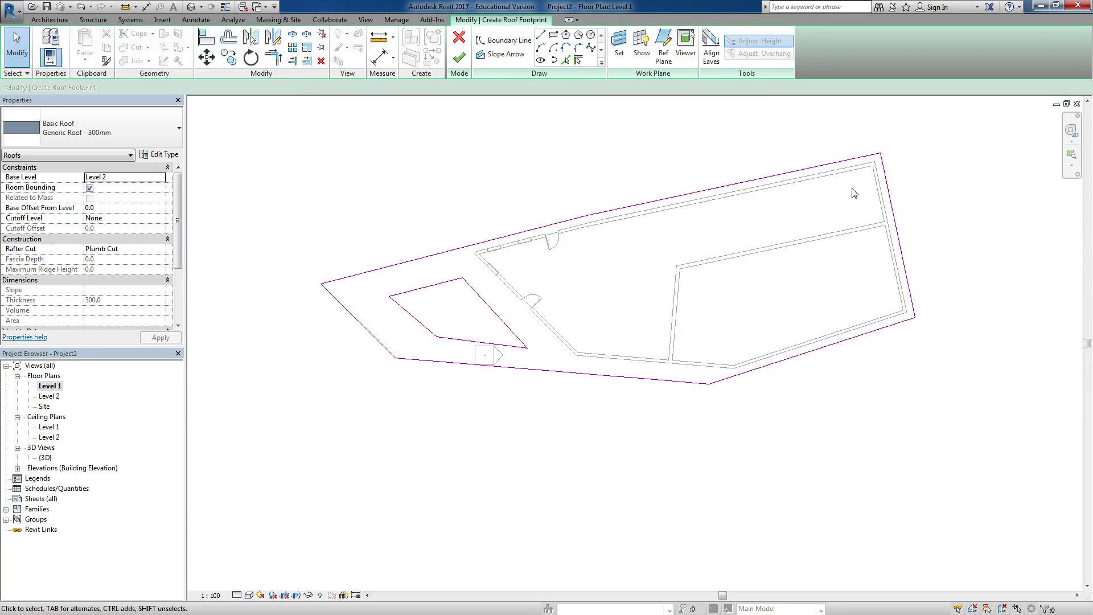
Step: Finish the roof footprint without attaching the walls to it, and view the roof with its opening in 3D
click(458, 57)
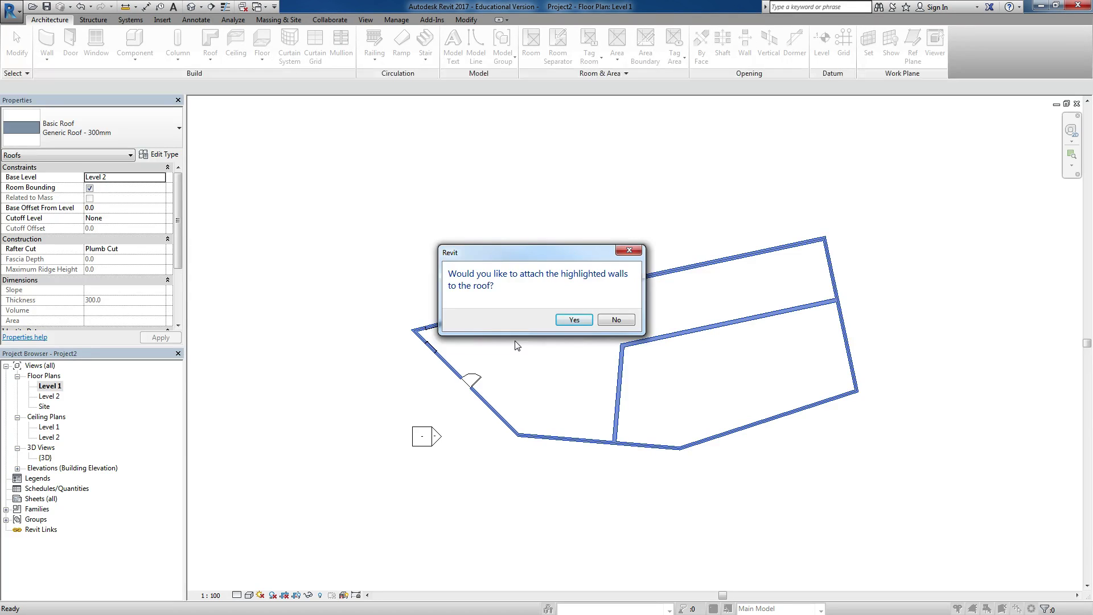
click(615, 320)
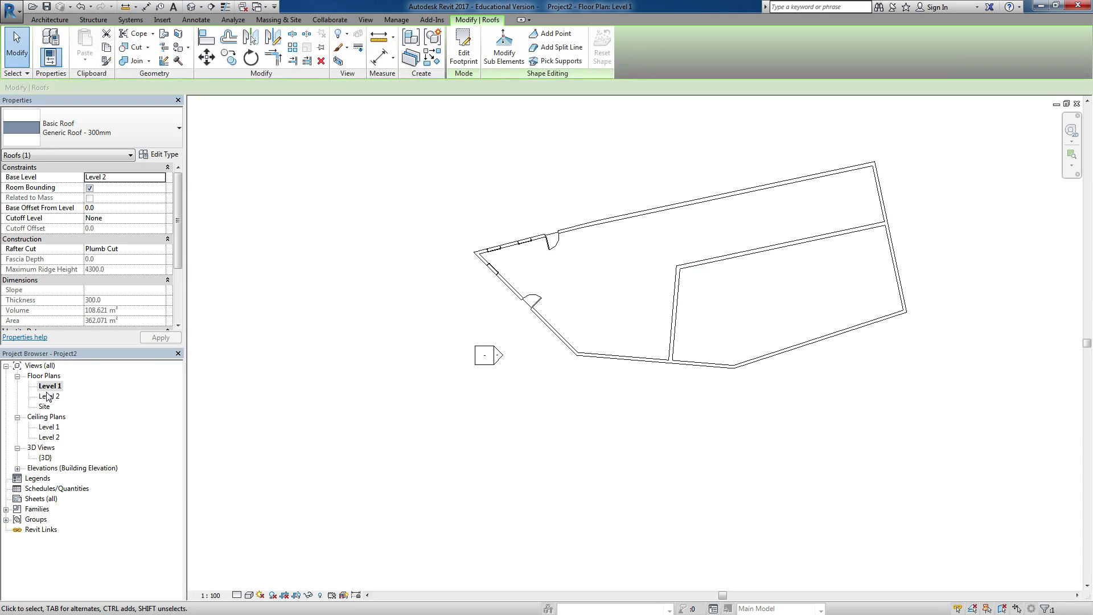
double_click(51, 457)
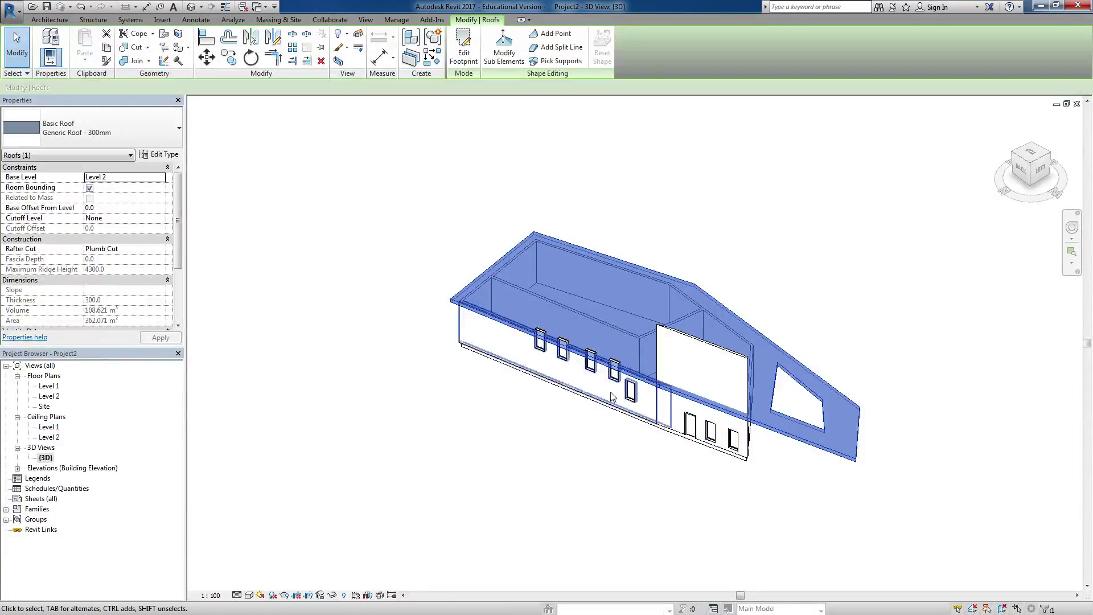
middle_drag(674, 373, 595, 368)
scroll(596, 370, down, 2)
click(501, 430)
scroll(722, 361, up, 4)
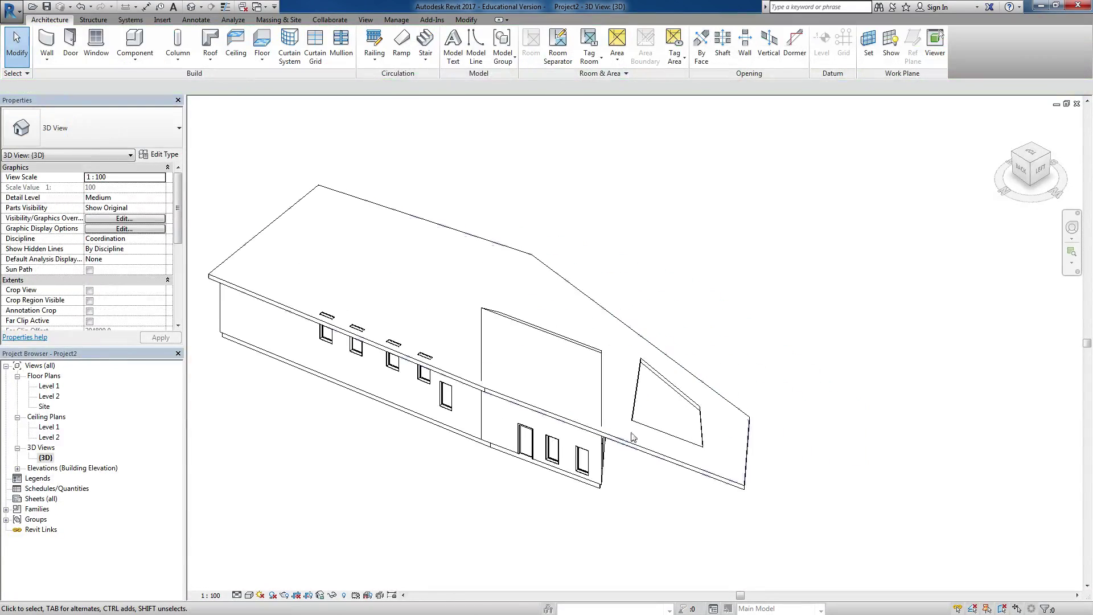
shift+middle_drag(632, 438, 705, 431)
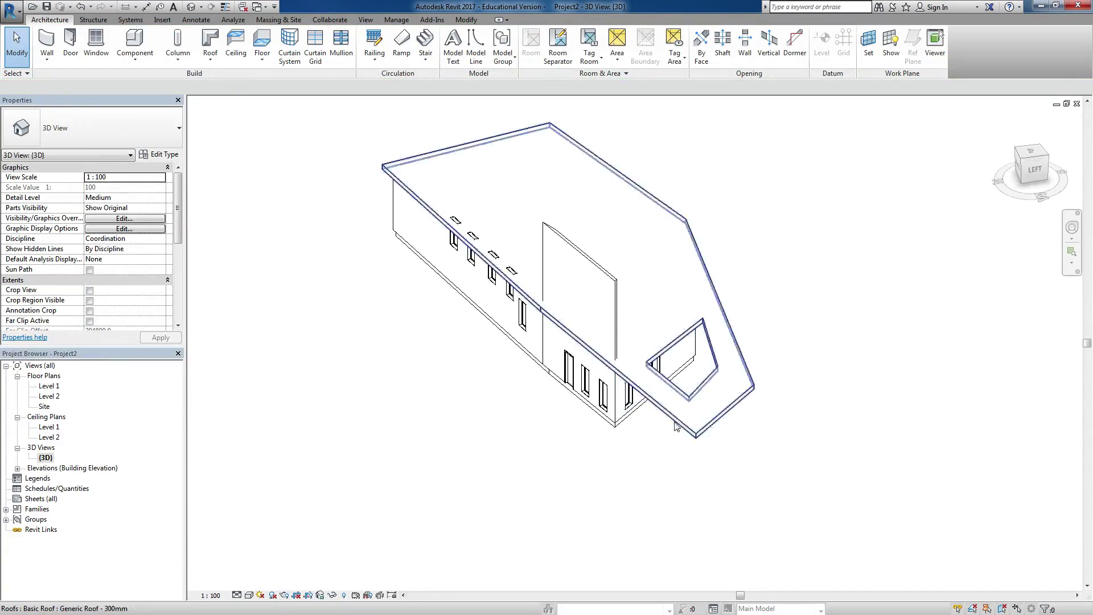
Step: Open the roof's footprint sketch directly from the 3D model and finish it without changes
click(704, 431)
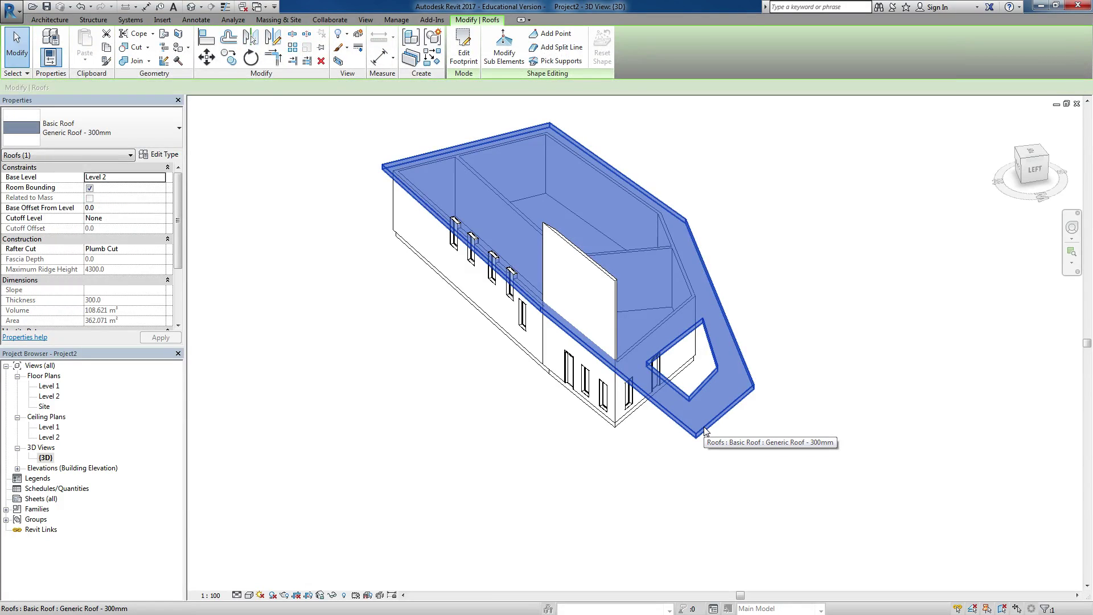
double_click(705, 431)
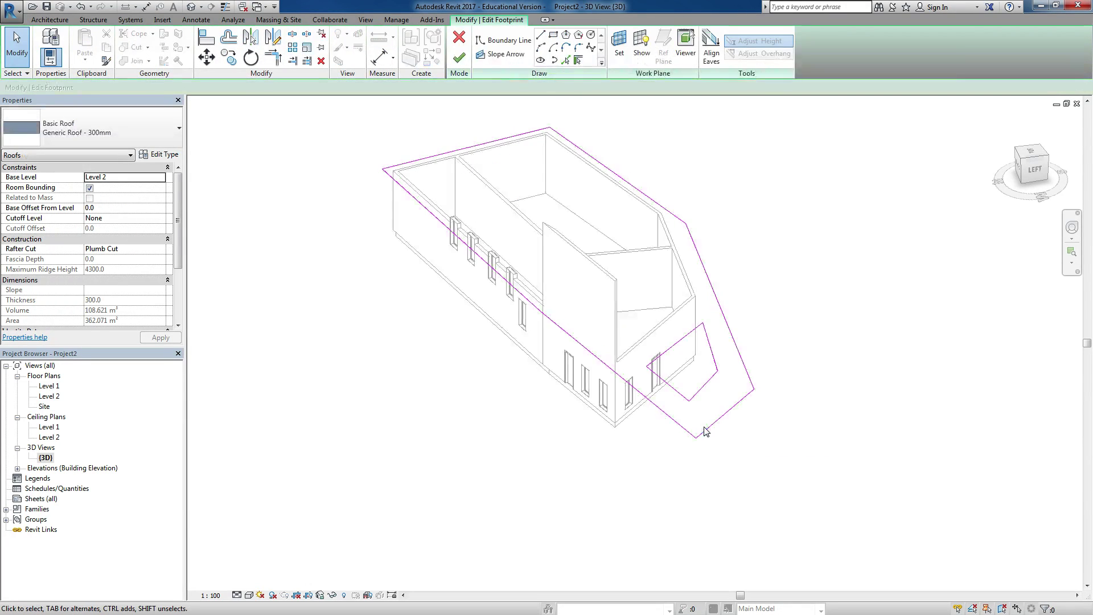
click(459, 58)
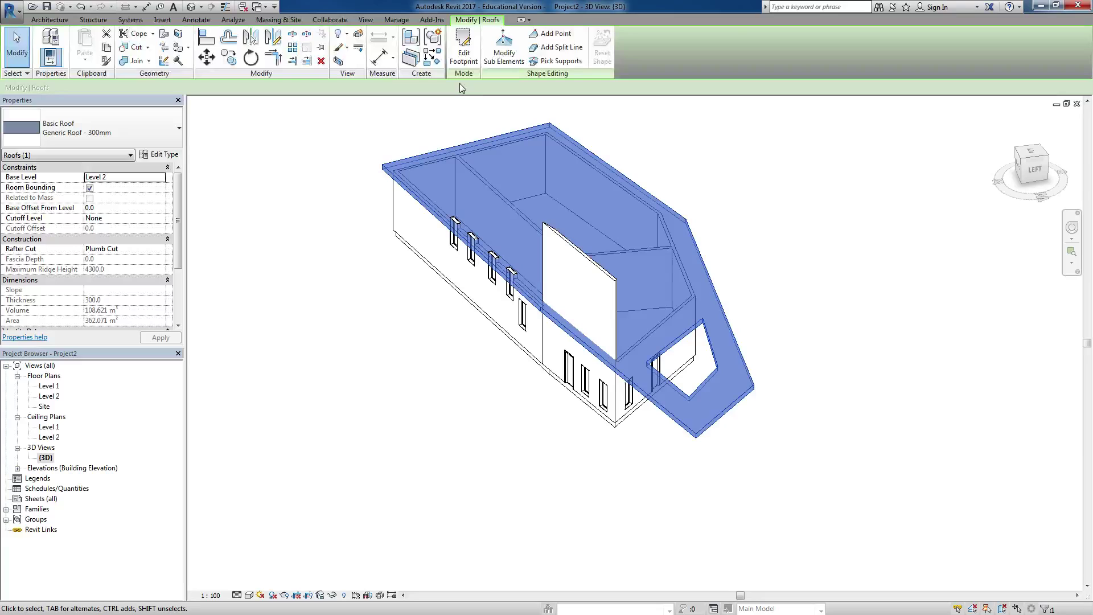
Step: Reopen the roof's footprint sketch and make the short boundary line at the end opposite the opening define the roof slope
click(463, 49)
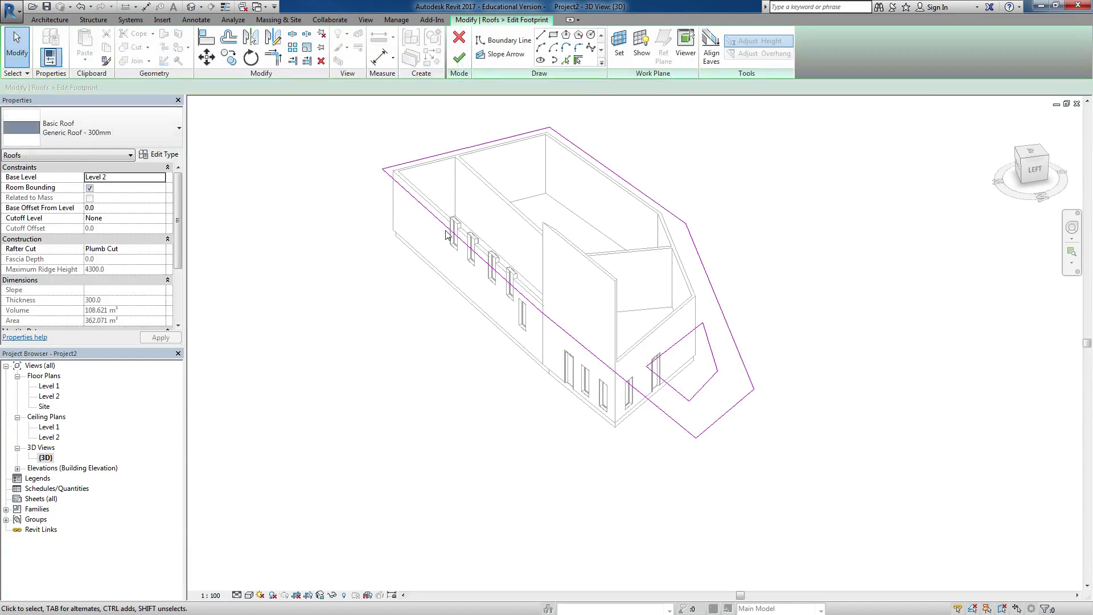
middle_drag(445, 234, 405, 265)
mouse_move(709, 193)
mouse_down()
mouse_move(452, 463)
mouse_move(367, 462)
mouse_move(359, 448)
mouse_up()
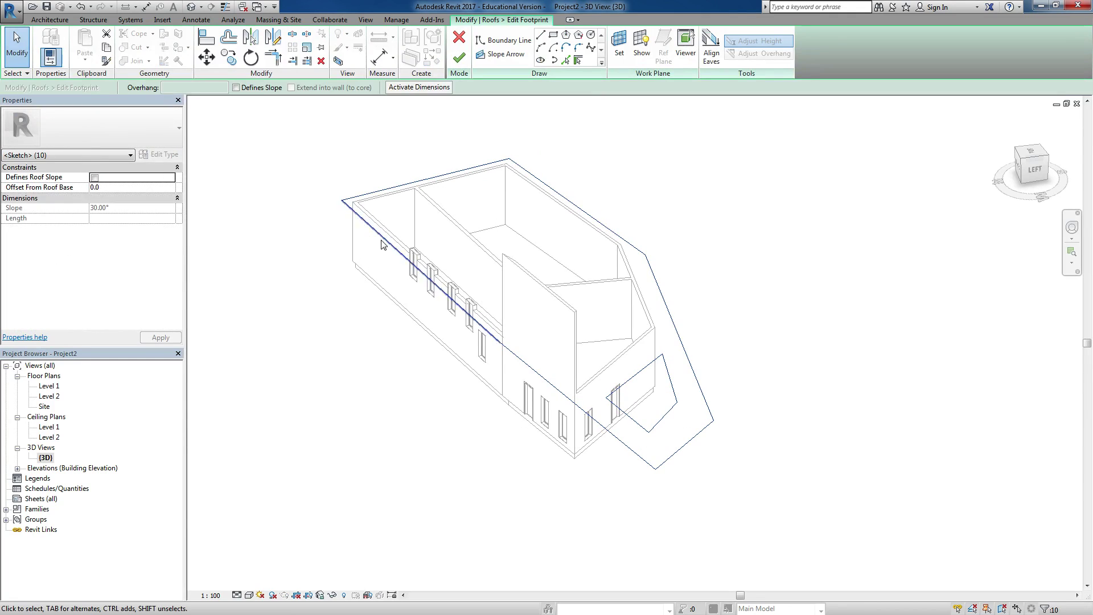
click(408, 151)
click(425, 178)
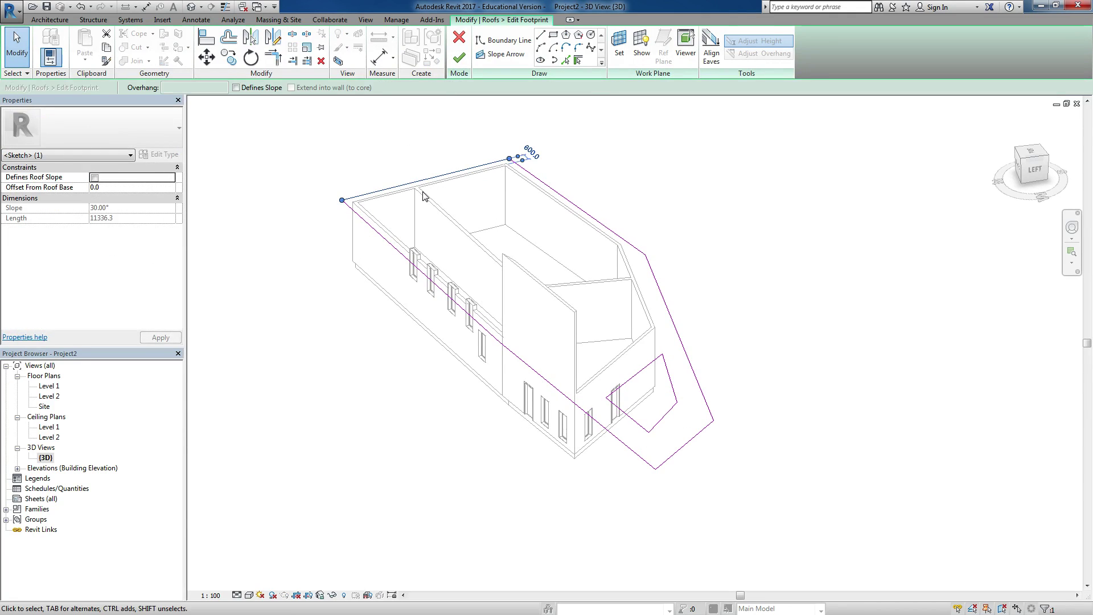
click(94, 177)
Step: Try slope entries of 20 and the ratio 4:12 on the selected short boundary line
click(121, 208)
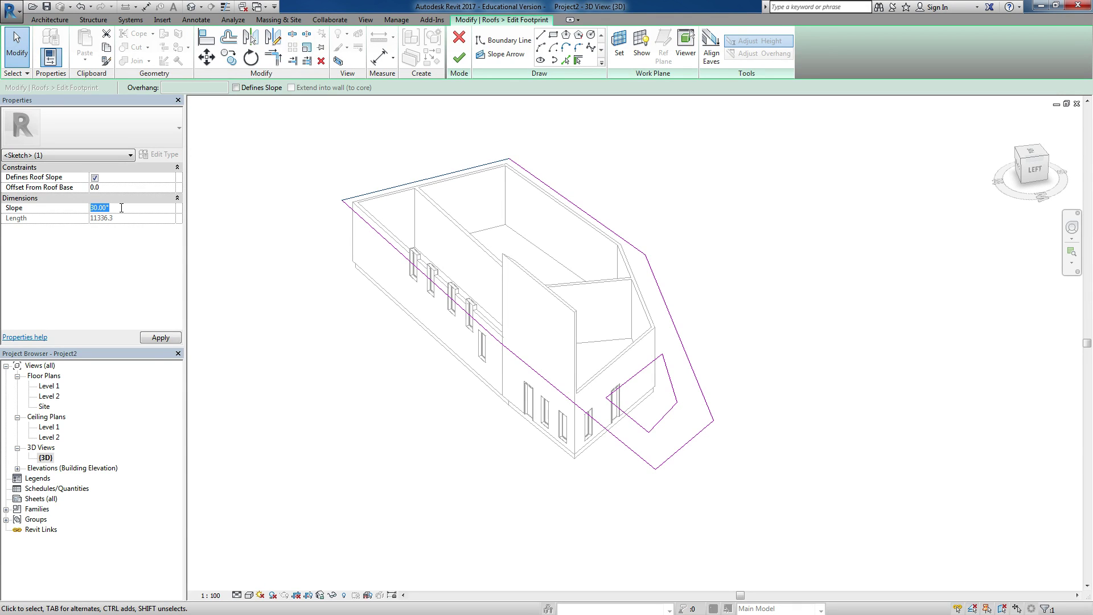
text(20)
key(Return)
click(121, 208)
text(4:12)
click(121, 209)
key(Return)
Step: Set the short boundary line's slope to 20°, apply it and deselect the line
click(117, 208)
text(2)
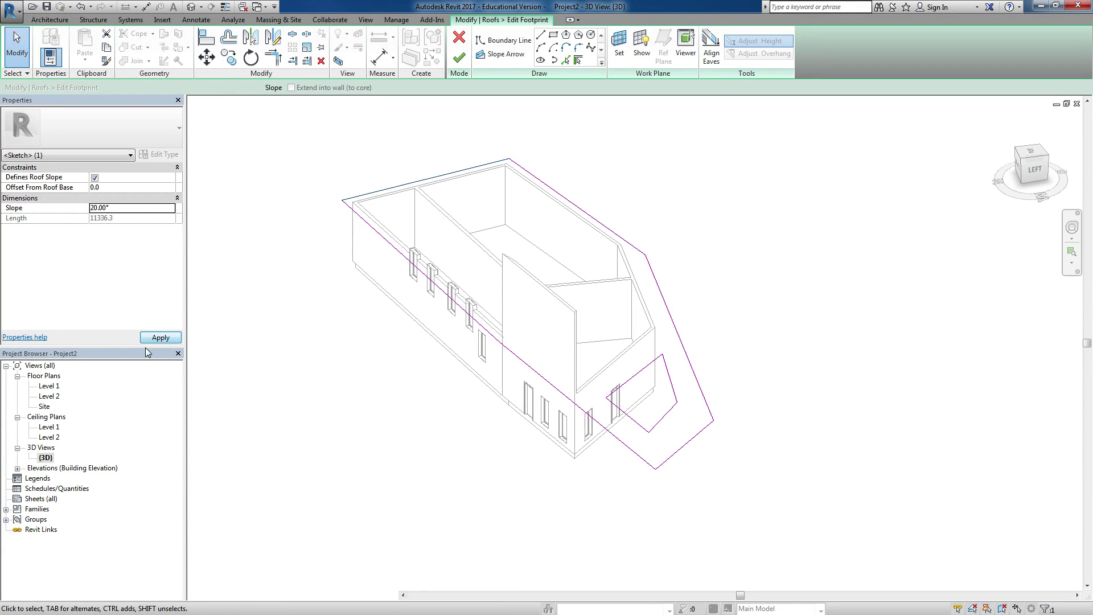
click(161, 338)
click(458, 162)
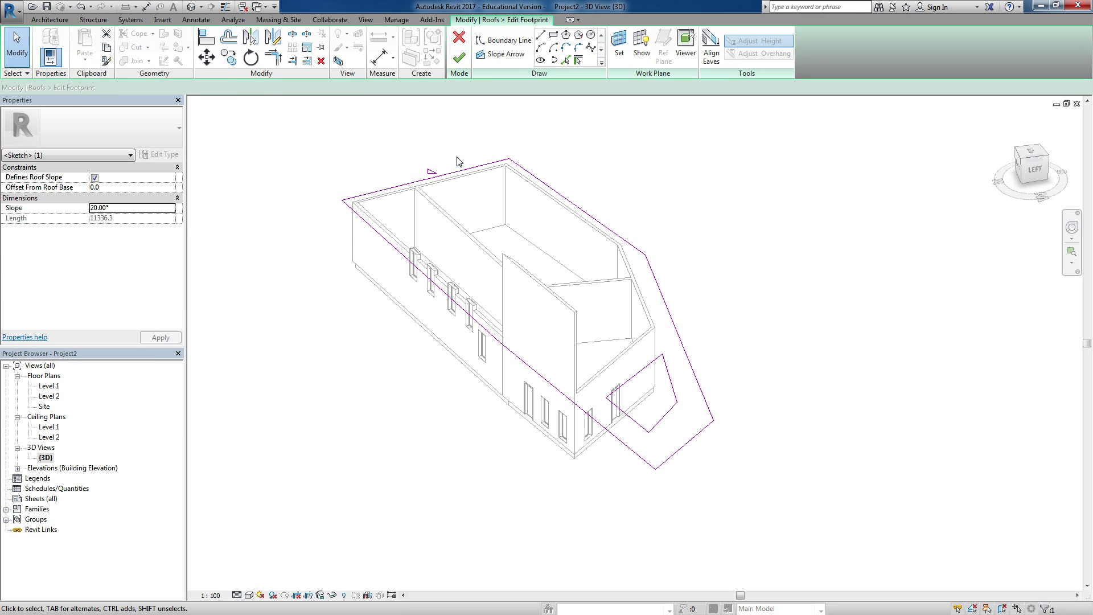
Step: Check the 20° slope line in the footprint sketch, finish the roof and accept attaching the highlighted walls to it
click(402, 187)
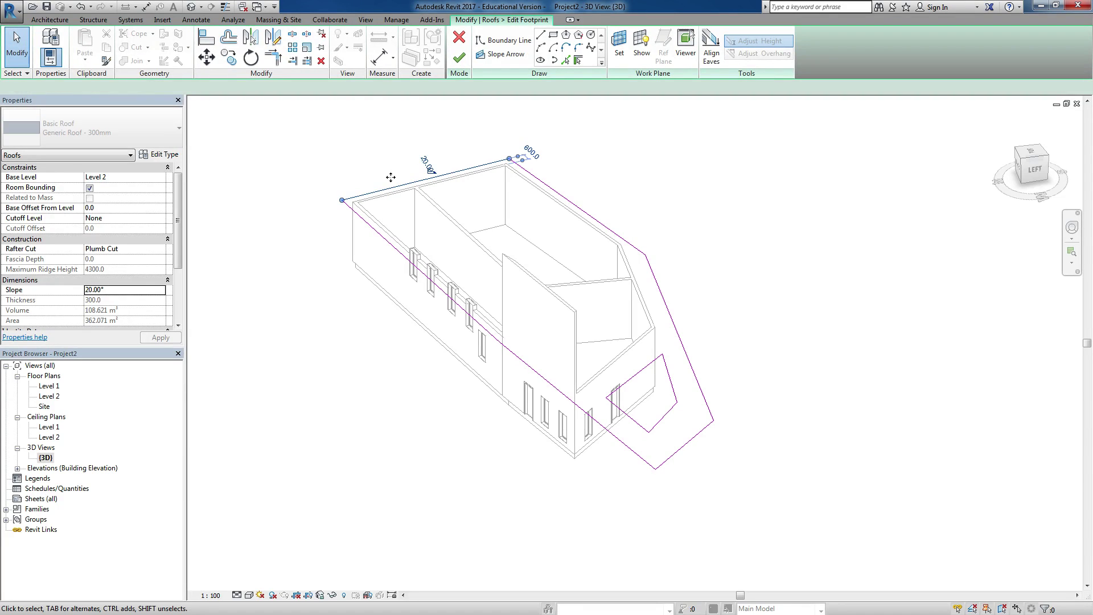
click(357, 175)
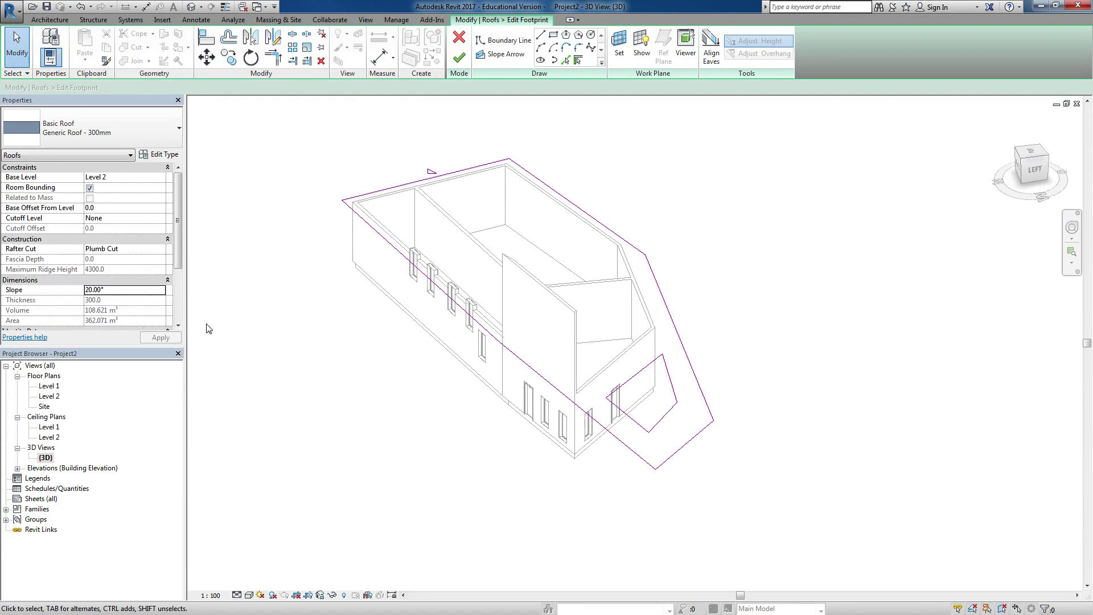
click(456, 59)
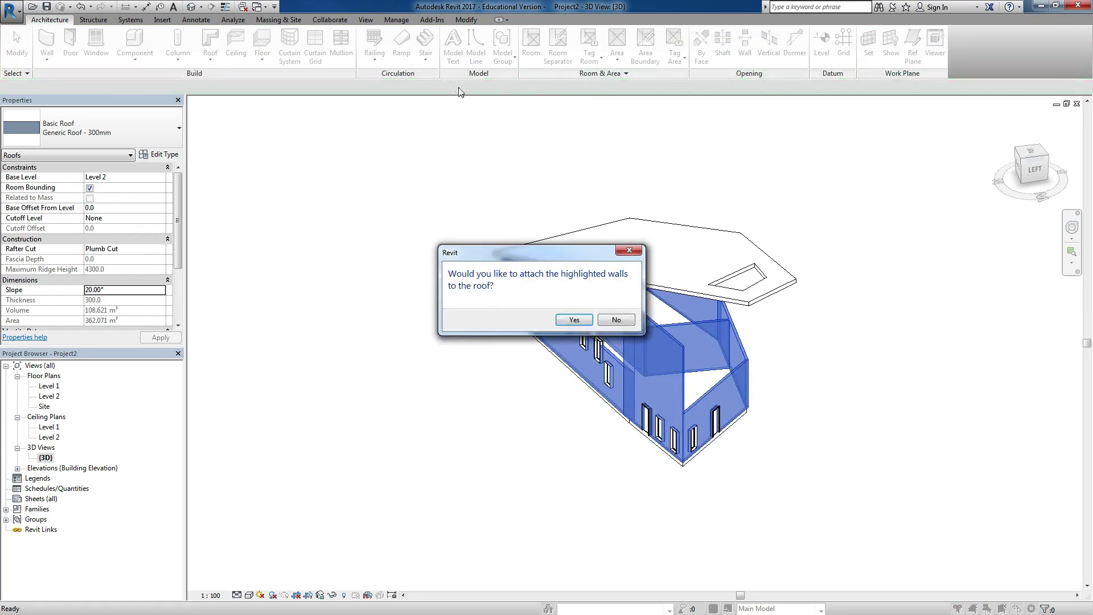
click(573, 319)
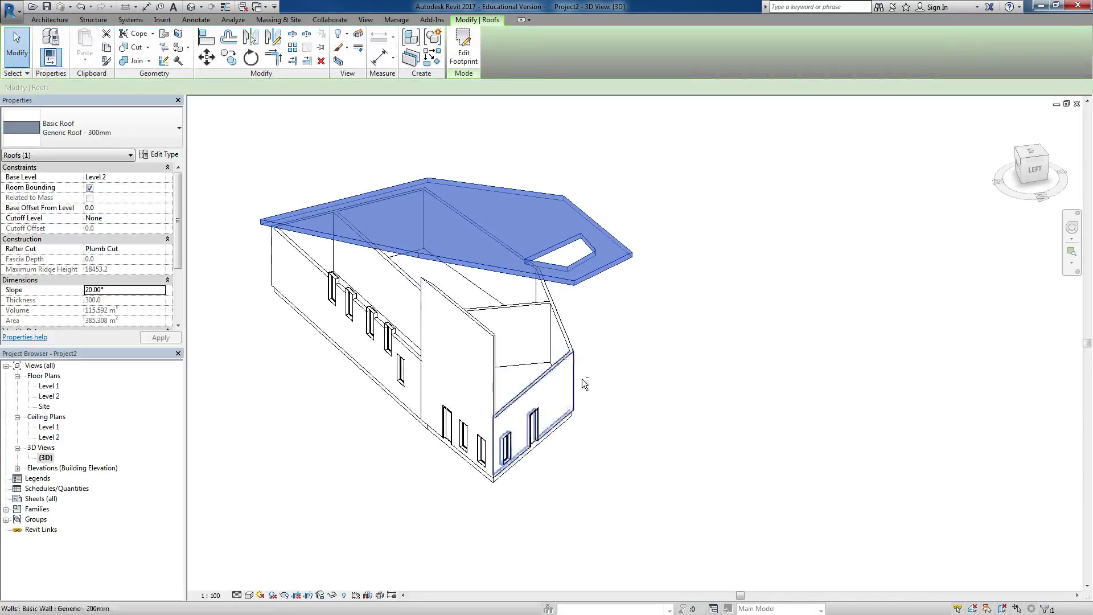
Step: Reopen the roof's footprint sketch, finish it without changes and attach the highlighted walls to the roof
shift+middle_drag(584, 384, 627, 415)
double_click(412, 191)
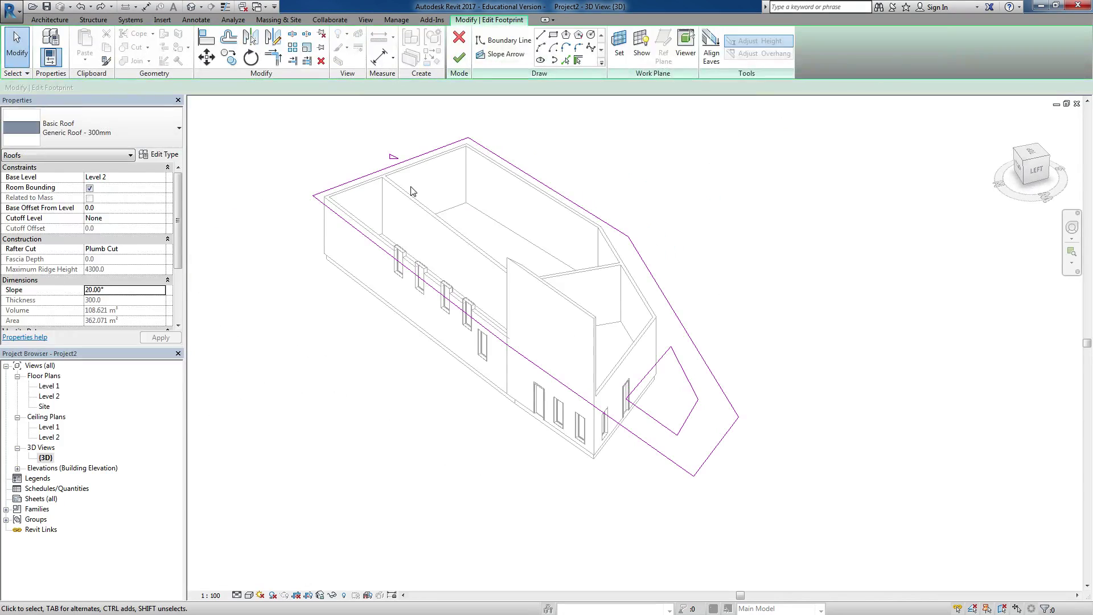
click(459, 57)
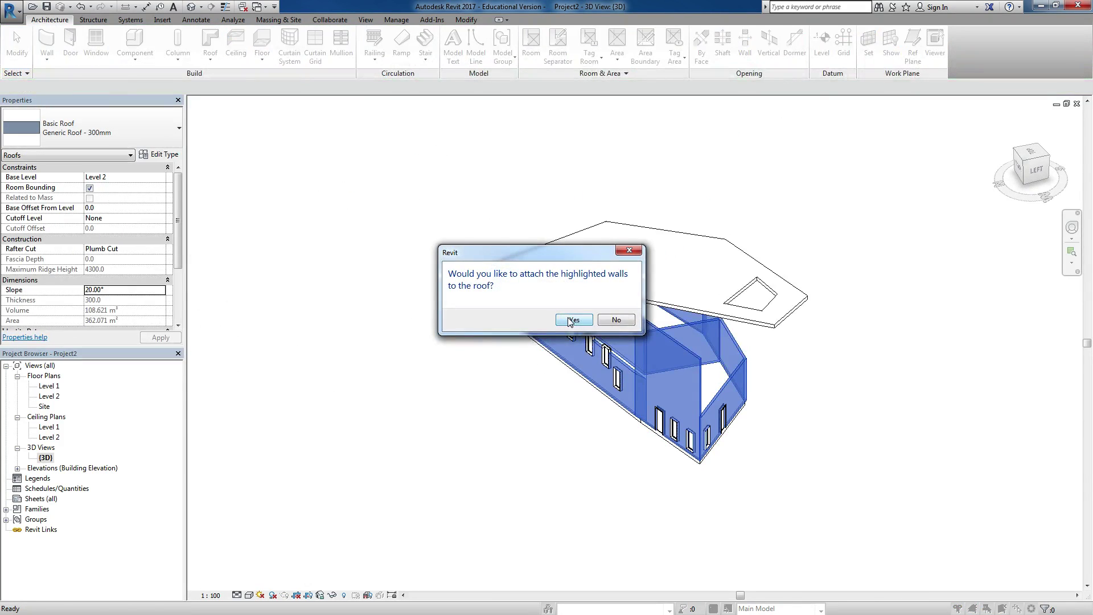
click(571, 320)
click(630, 289)
Step: Examine the walls attached beneath the sloped roof and preview the chain of connected walls by cycling through the selection candidates
middle_drag(428, 387, 617, 339)
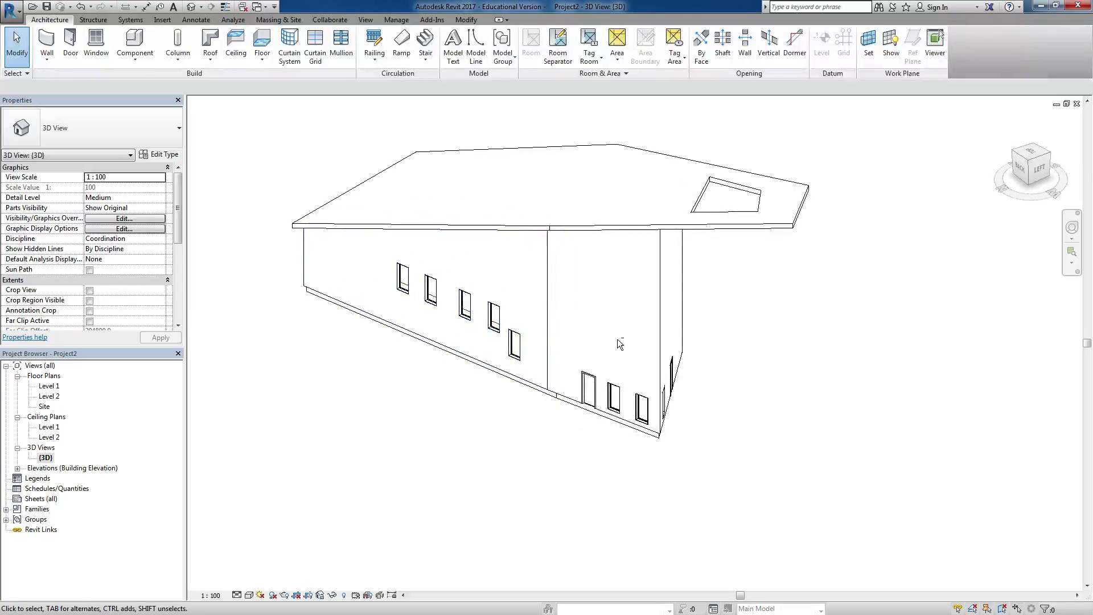
shift+middle_drag(722, 279, 669, 278)
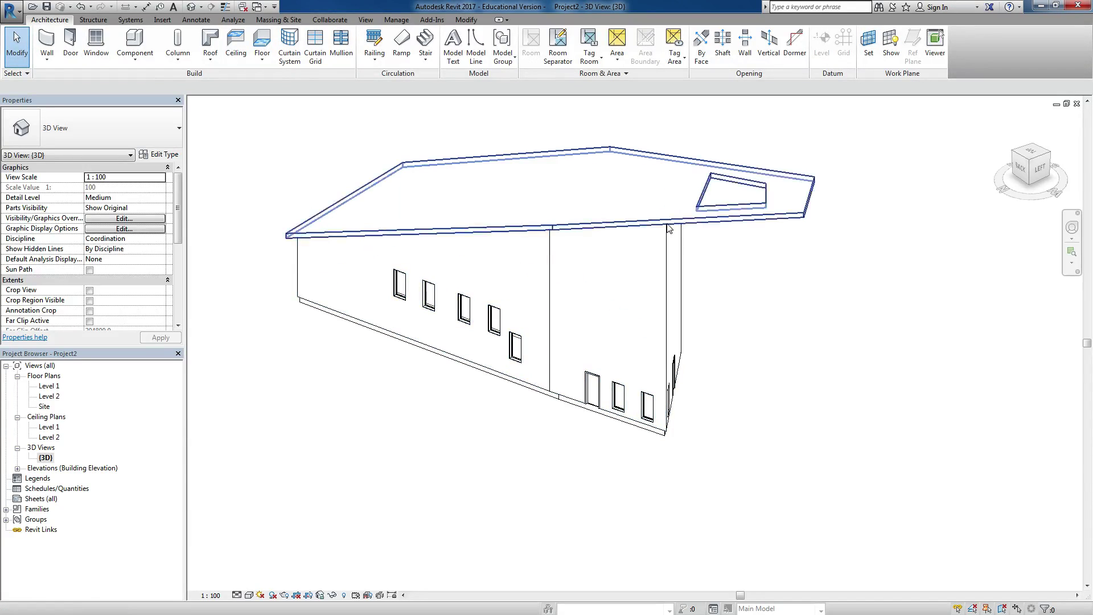
key(Tab)
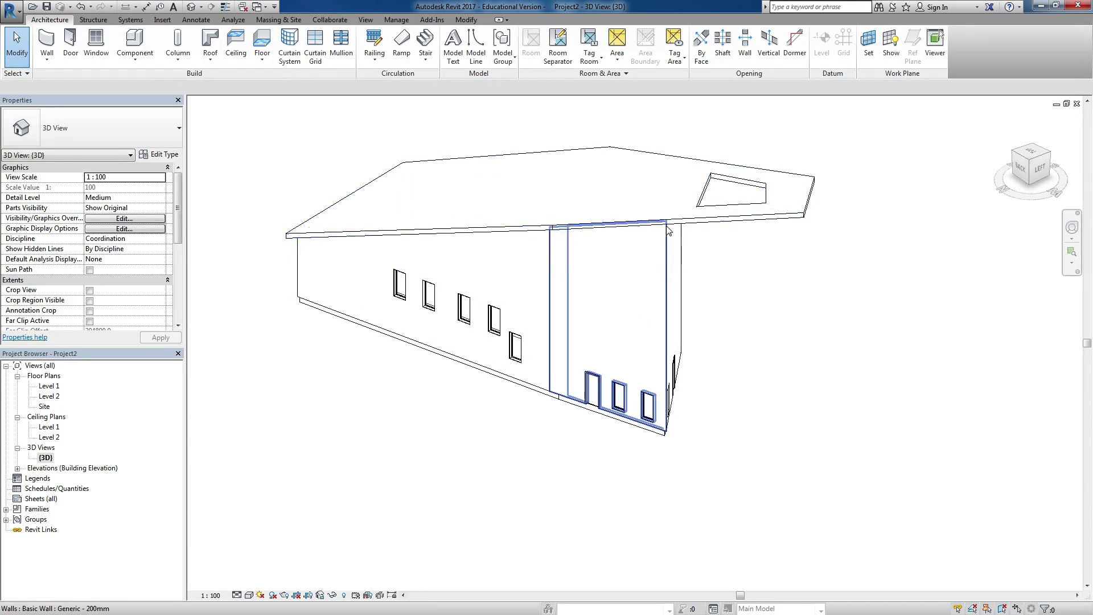
key(Tab)
key(Tab)
key(Tab)
key(Tab)
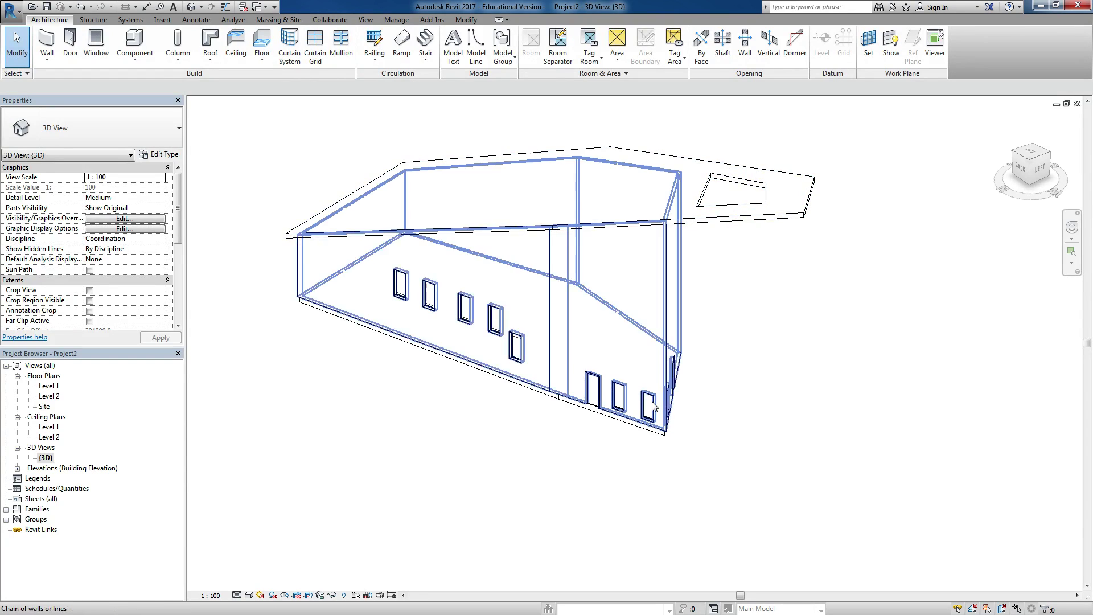
key(Tab)
key(Tab)
key(Tab)
key(Tab)
key(Tab)
key(Tab)
key(Tab)
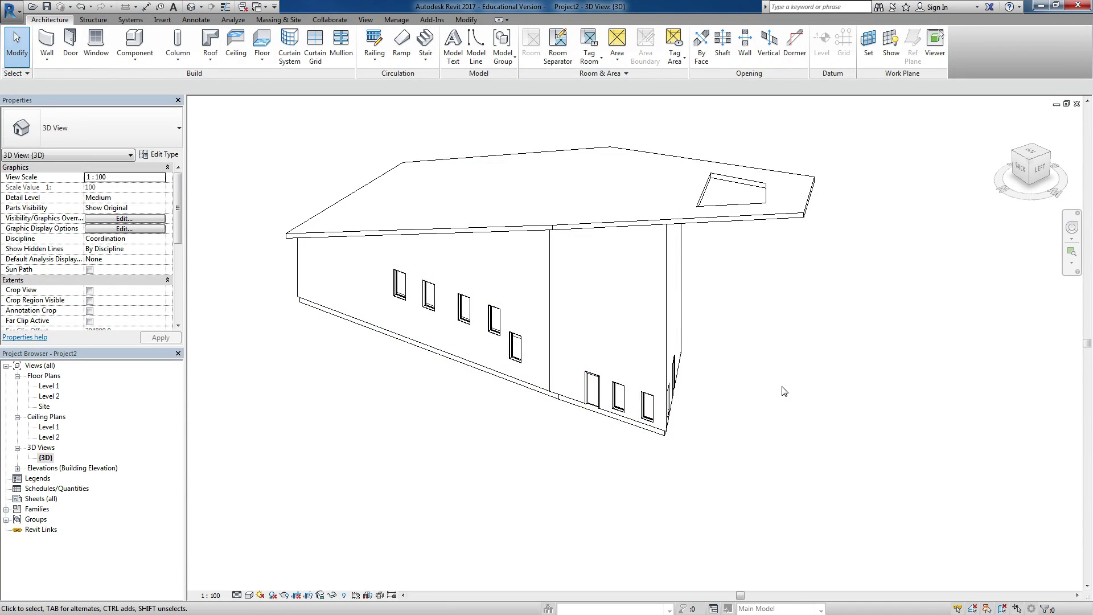
Step: Detach the top of the long wall with five windows from the sloped roof and deselect the wall
middle_drag(784, 391, 786, 409)
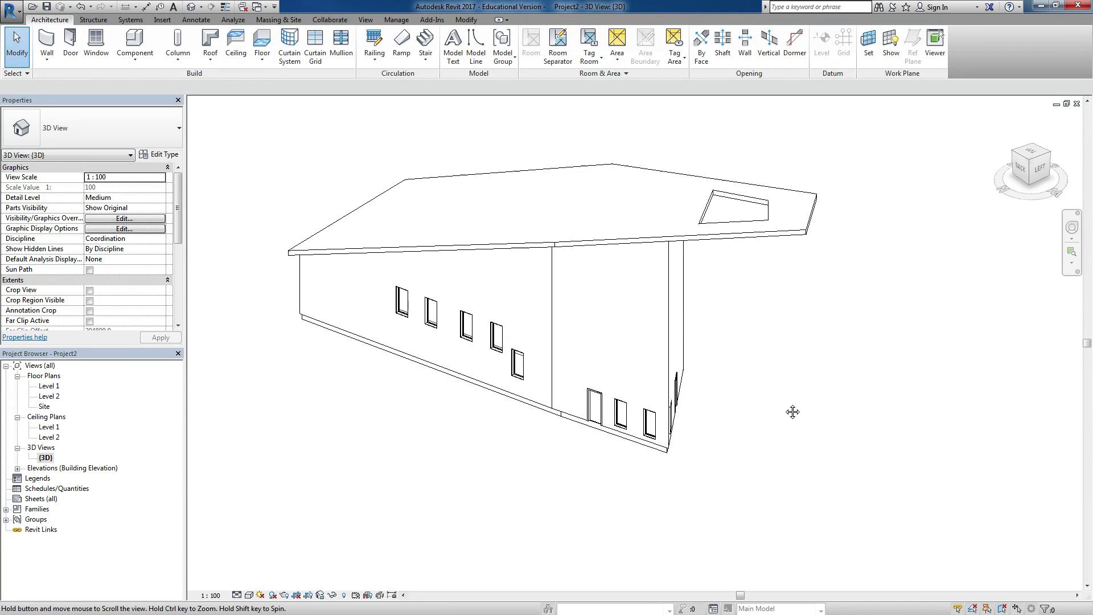
click(551, 292)
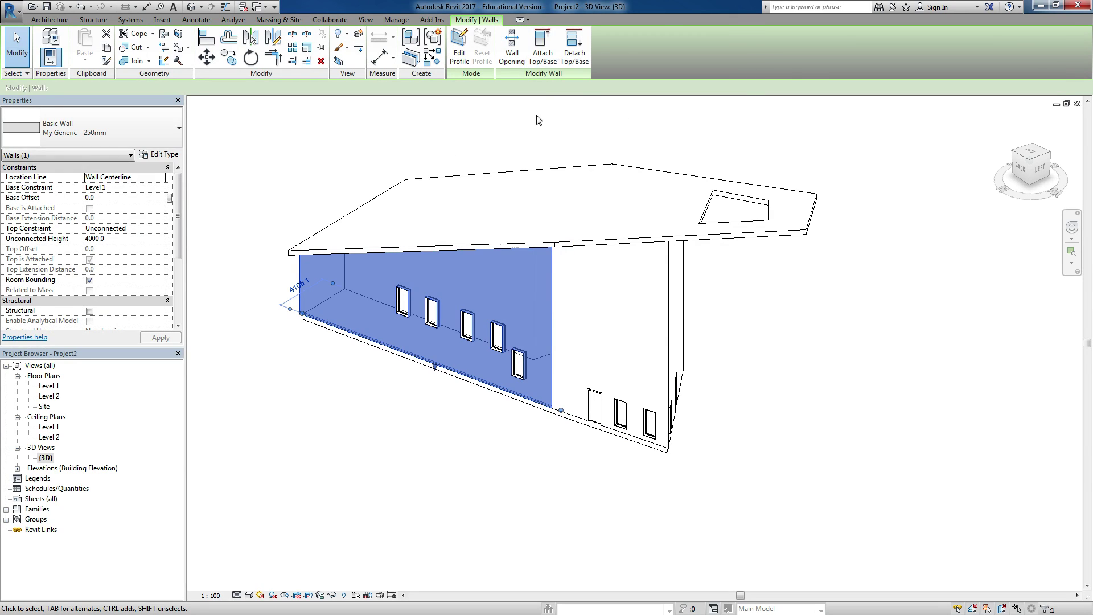
click(568, 48)
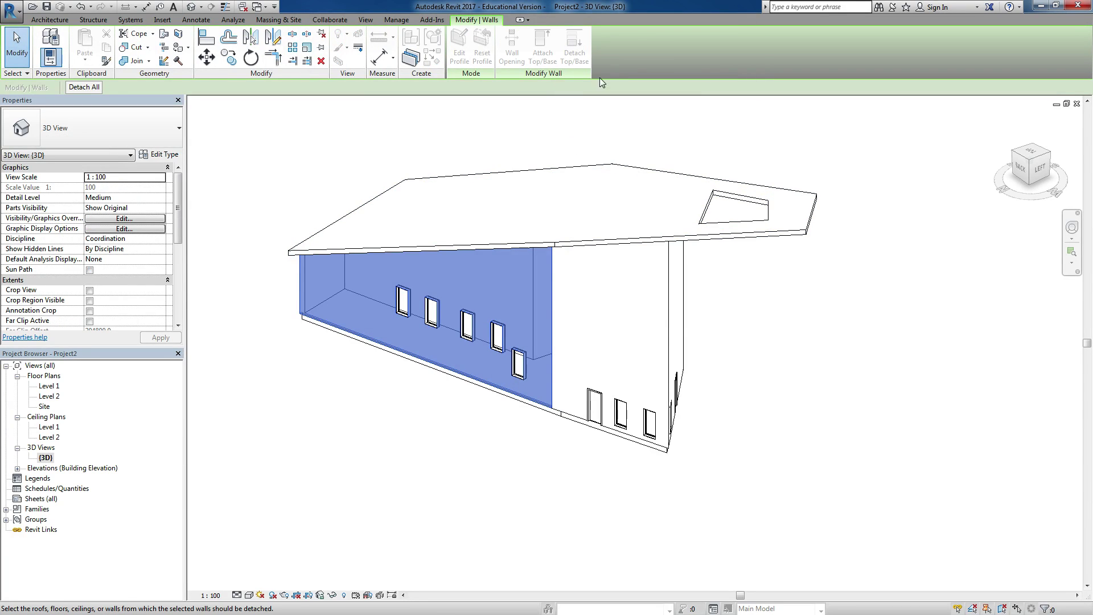
click(706, 237)
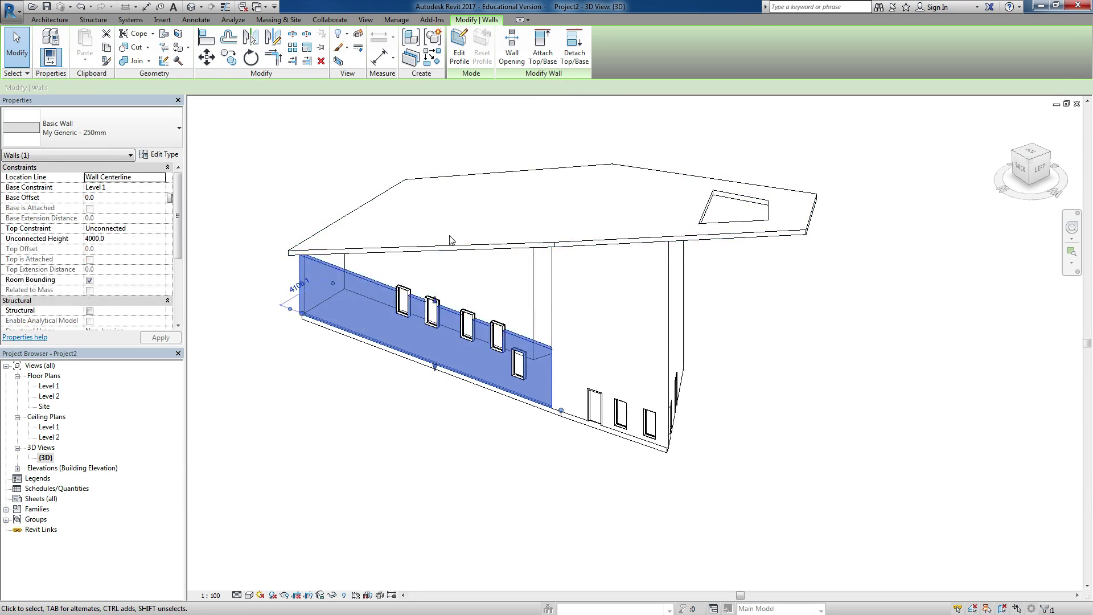
click(348, 182)
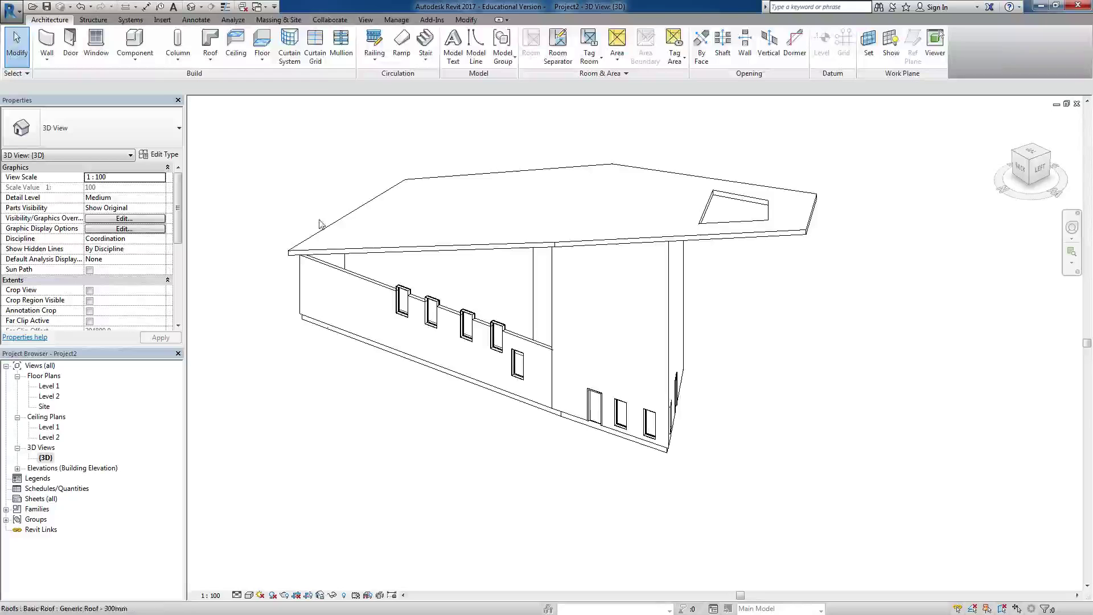
Step: Edit the profile of the long five-window wall, raising the top line's far end to a length of about 20800 mm and removing the conflicting constraints
click(379, 289)
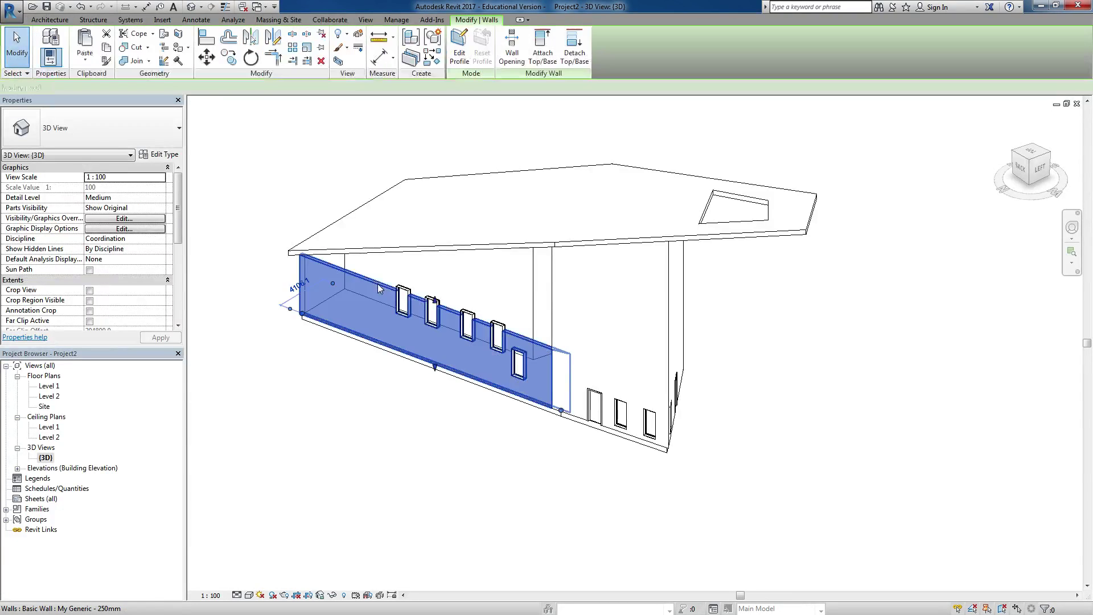
click(458, 41)
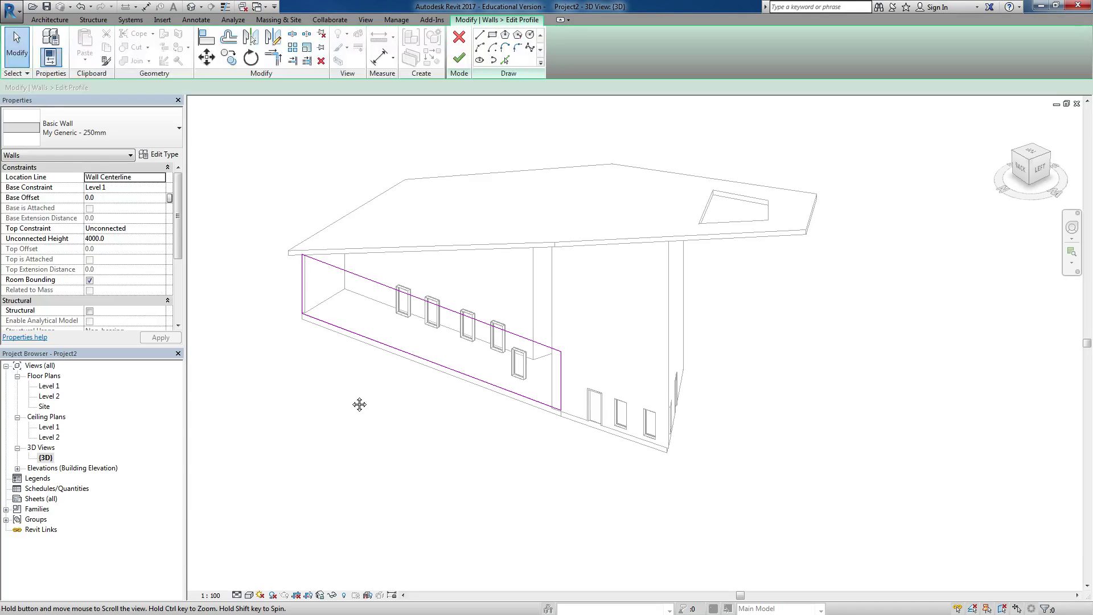
middle_drag(359, 403, 436, 403)
scroll(461, 327, up, 2)
click(457, 260)
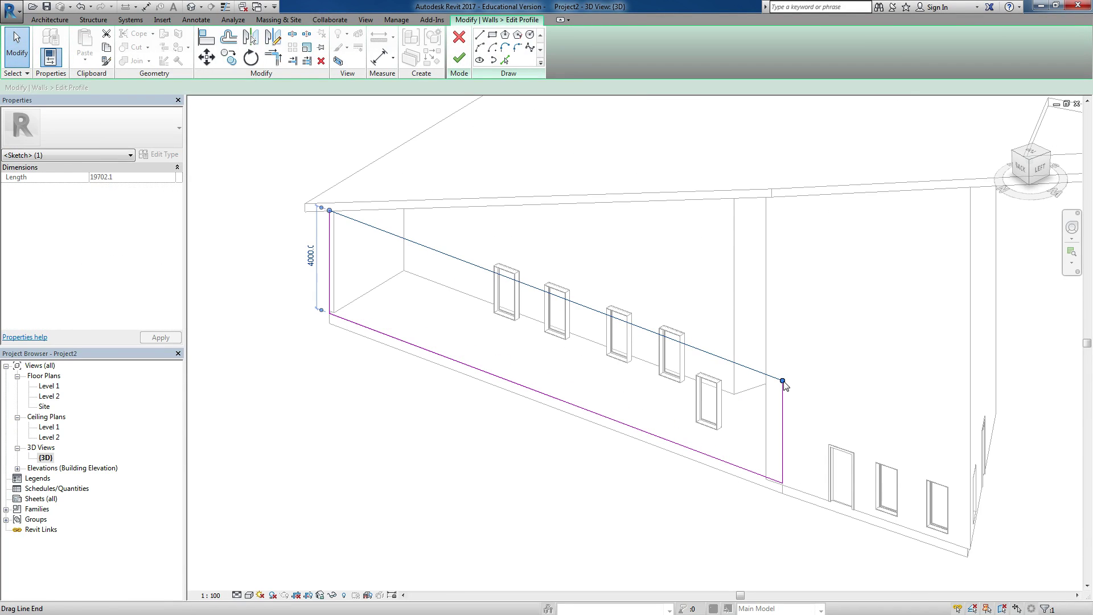
mouse_move(783, 382)
mouse_down()
mouse_move(776, 303)
mouse_move(786, 226)
mouse_up()
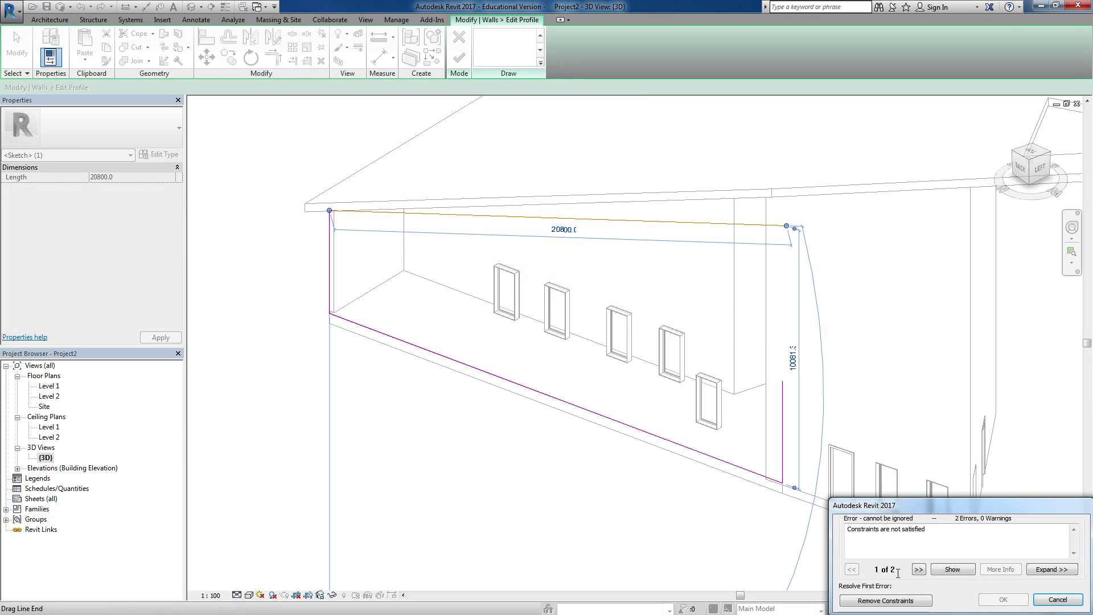
click(885, 601)
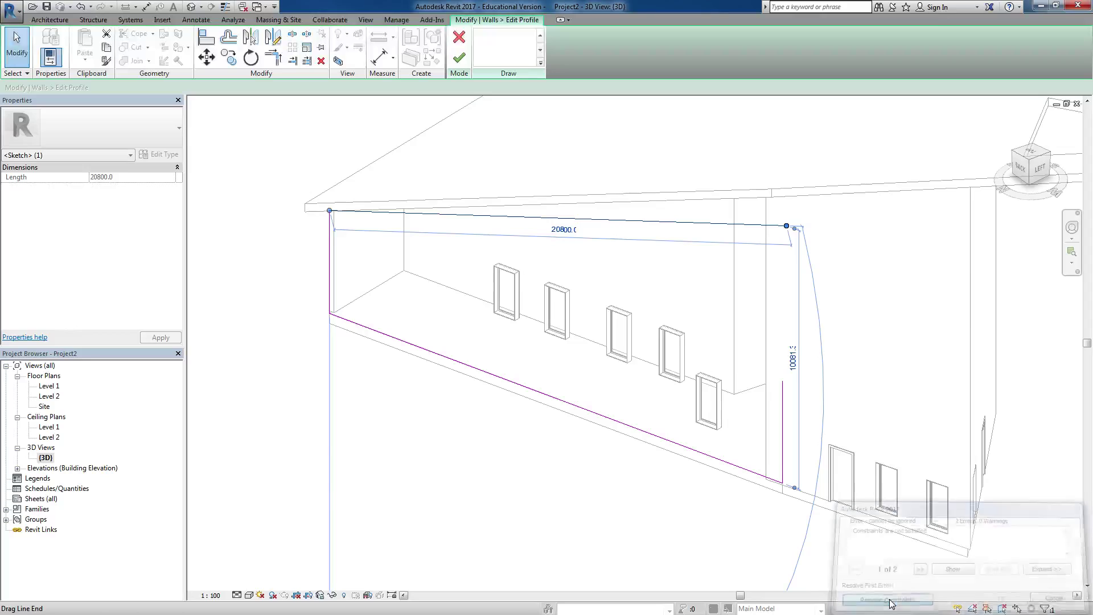
Step: Trim/extend the profile's vertical end line and sloped top line to a corner, finish the wall profile and deselect the wall
key(t)
key(r)
click(782, 437)
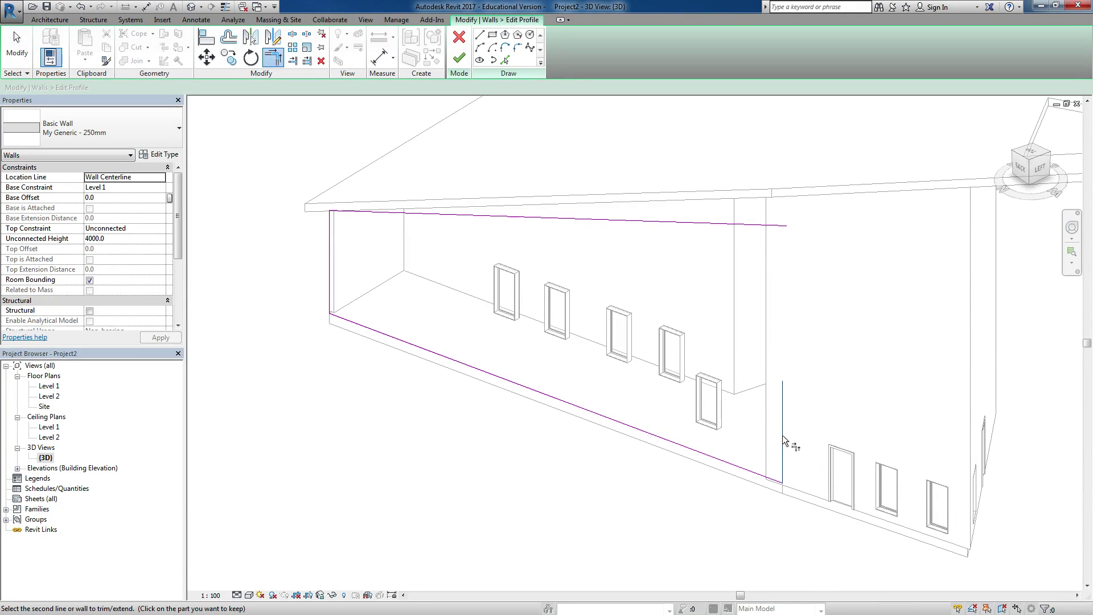
click(640, 220)
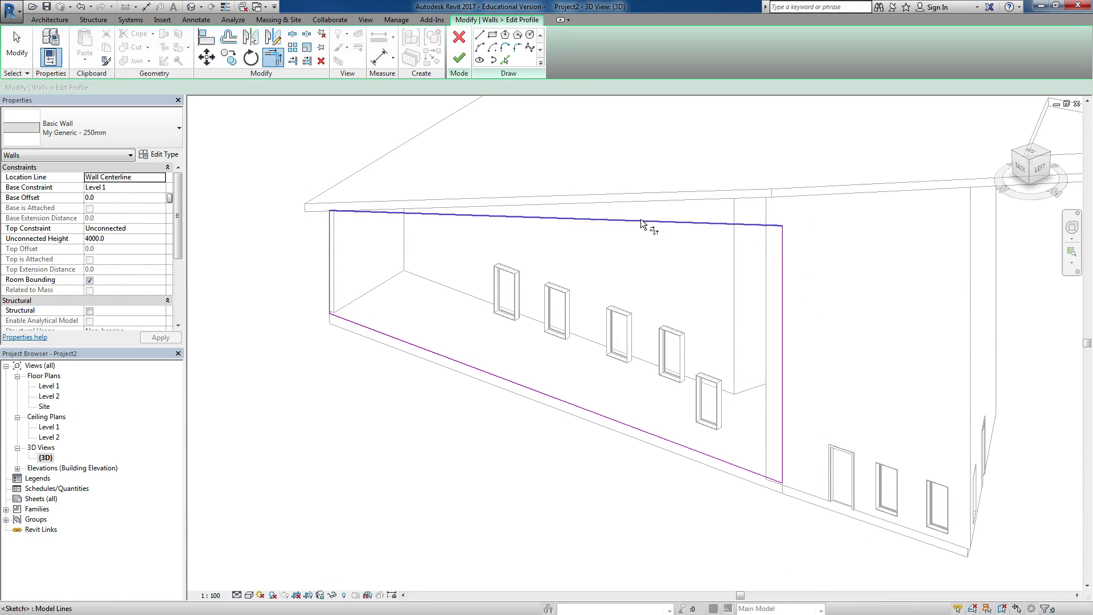
click(468, 64)
click(307, 362)
scroll(680, 268, down, 3)
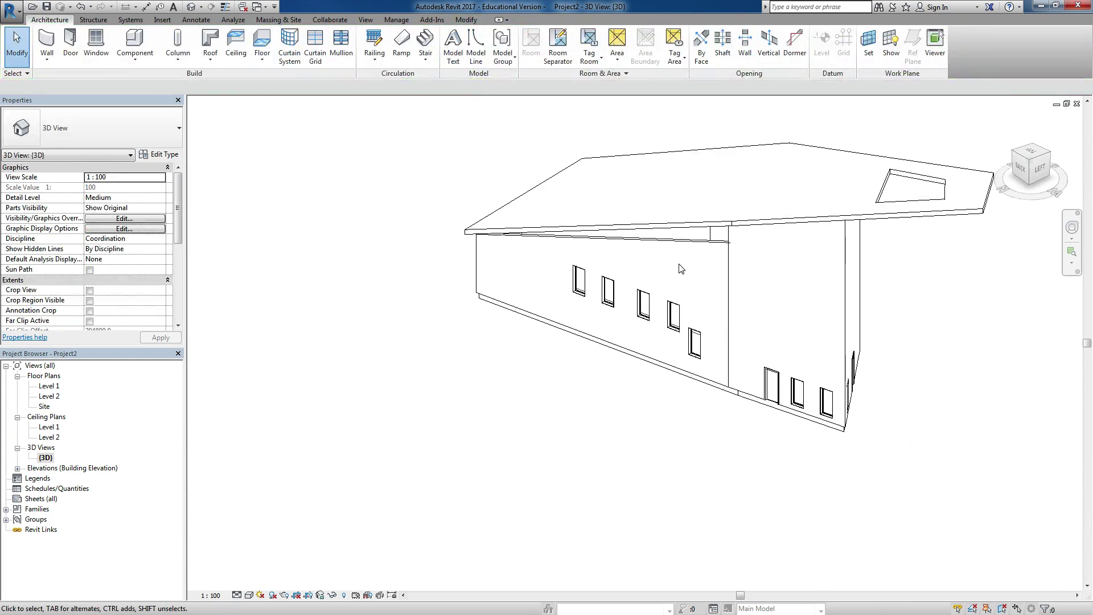
shift+middle_drag(579, 279, 598, 302)
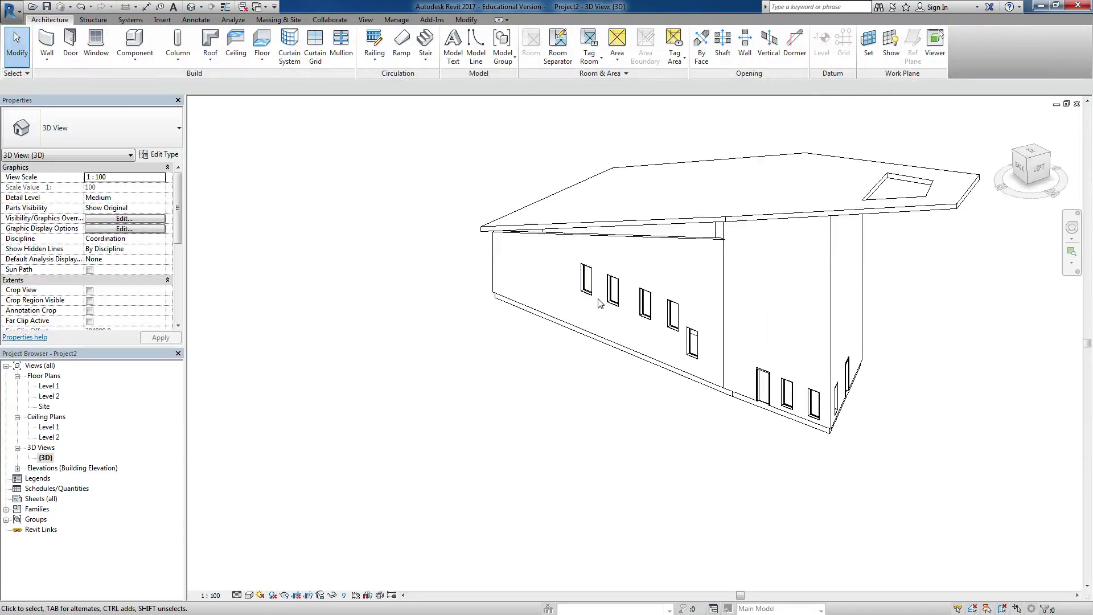